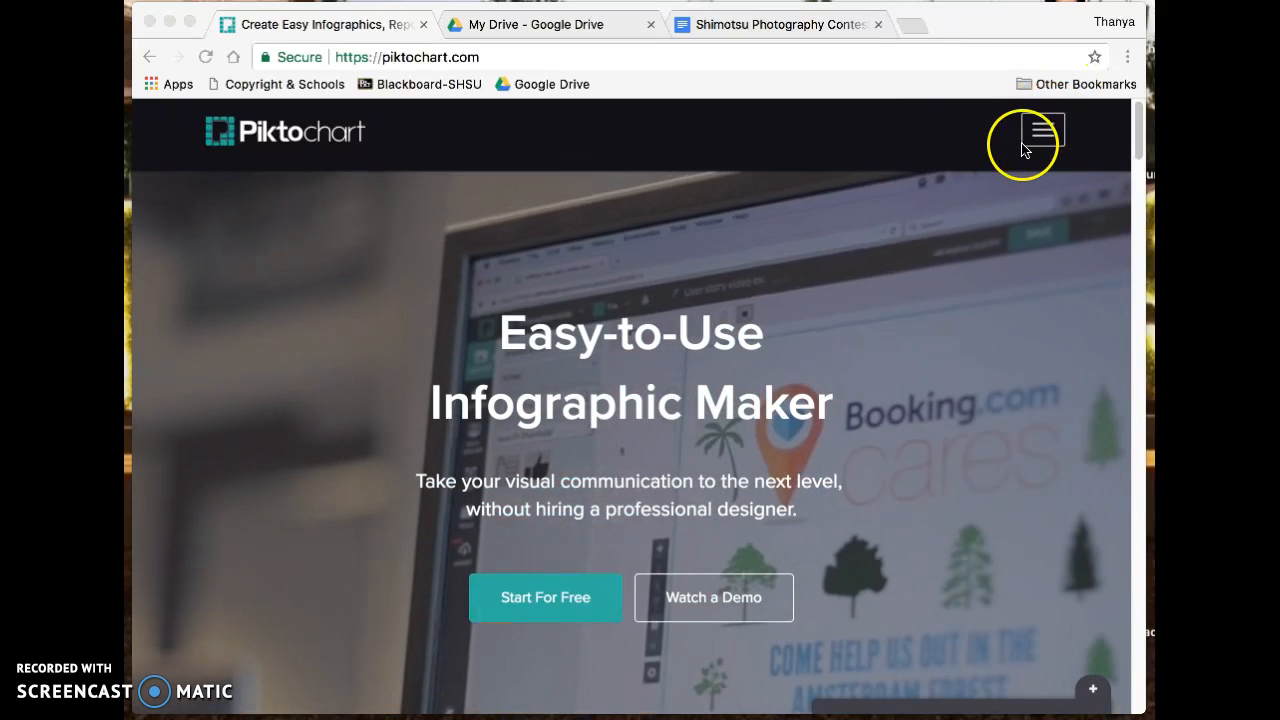
# - Go to the Piktochart login page through the site's navigation menu
pyautogui.click(1041, 138)
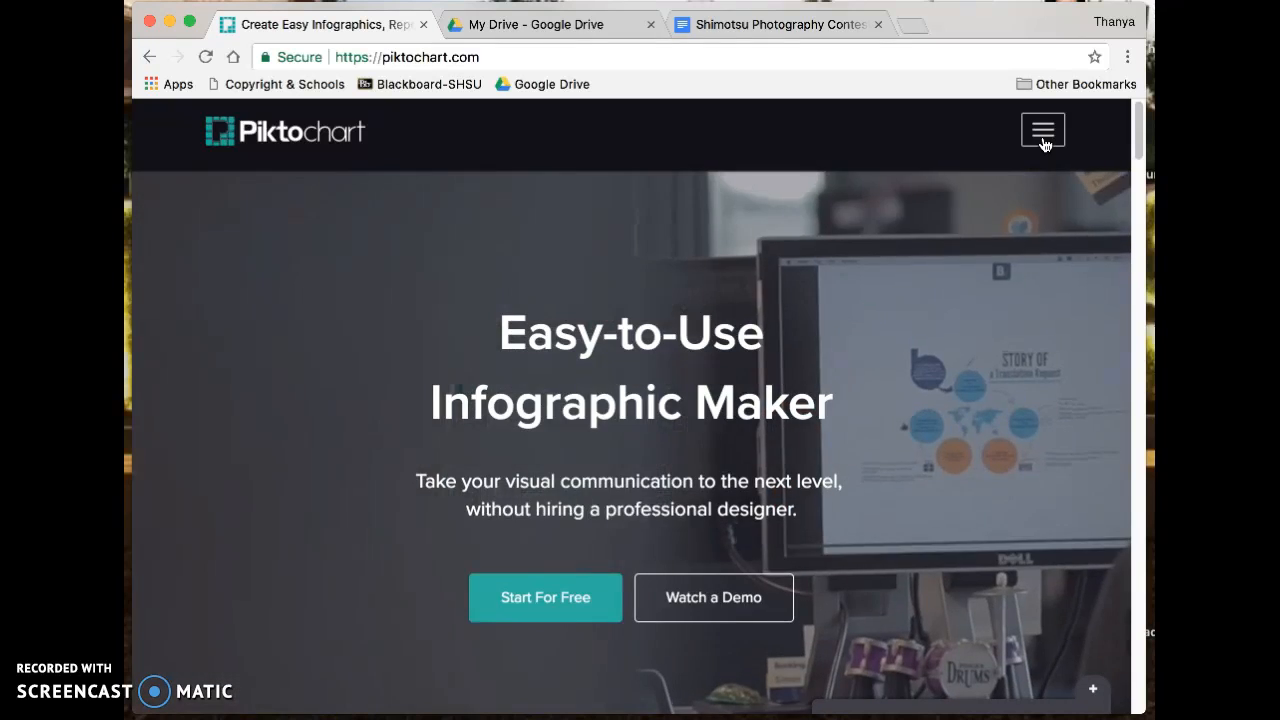
pyautogui.click(1043, 143)
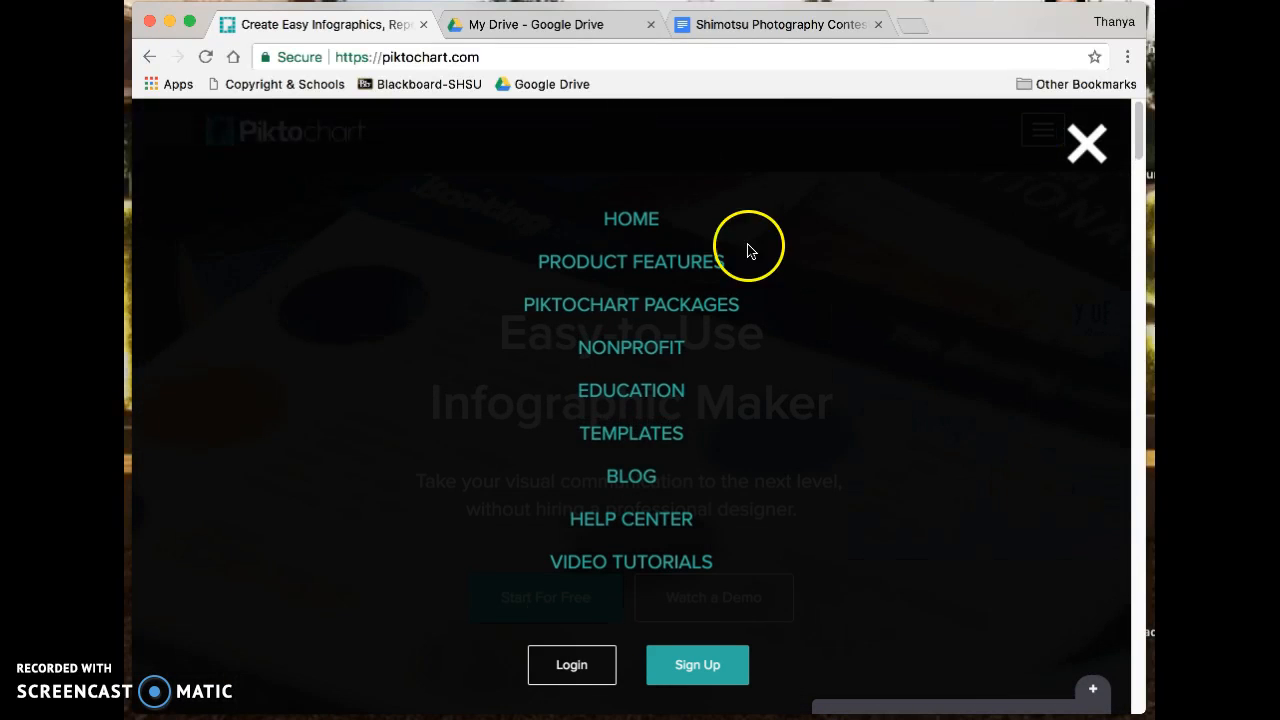
pyautogui.click(571, 664)
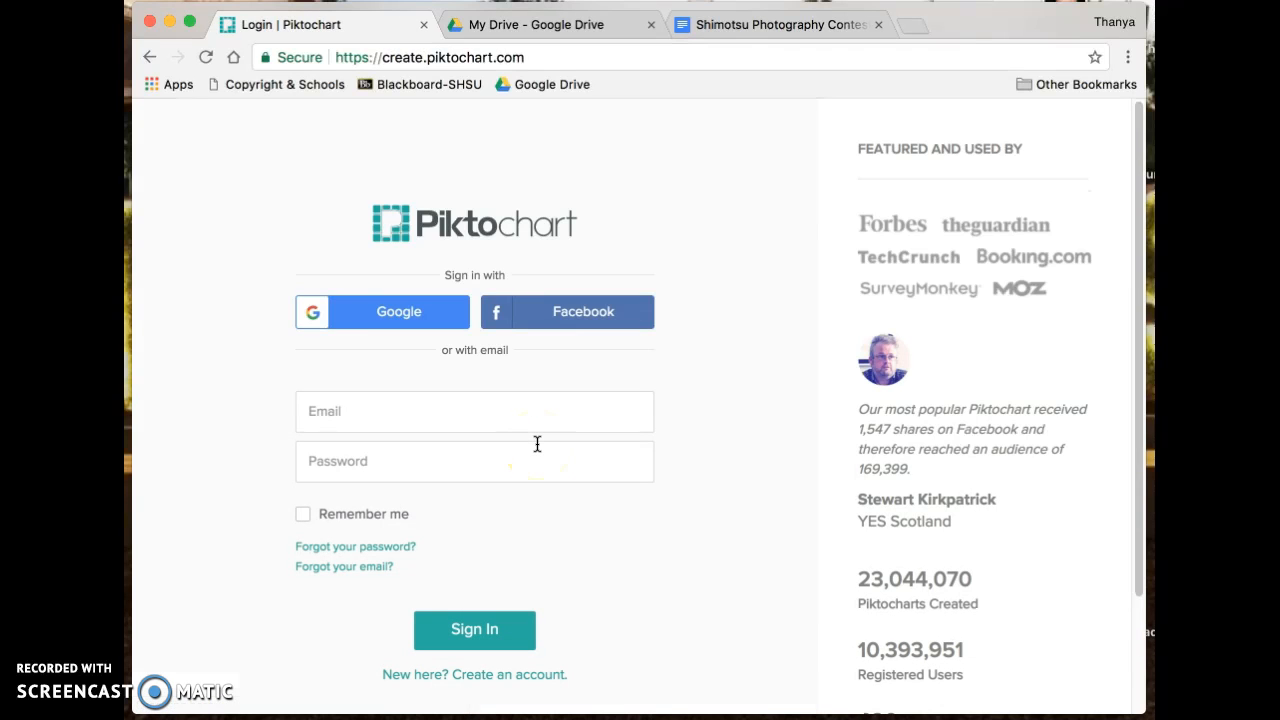
# - Sign in using the browser's saved account credentials to reach the dashboard
pyautogui.click(393, 420)
pyautogui.write('c')
pyautogui.click(391, 447)
pyautogui.click(477, 635)
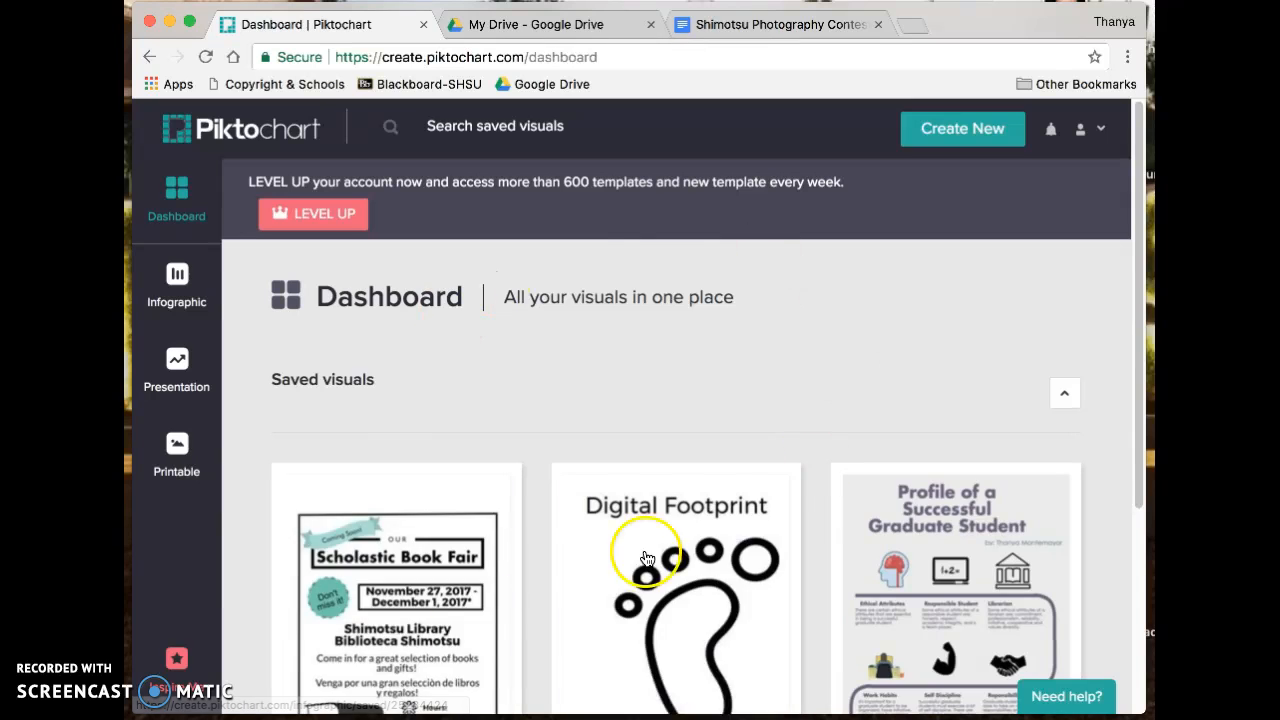
# - Open the Infographic templates and turn off the print tip with 'Don't show next time'
pyautogui.click(199, 279)
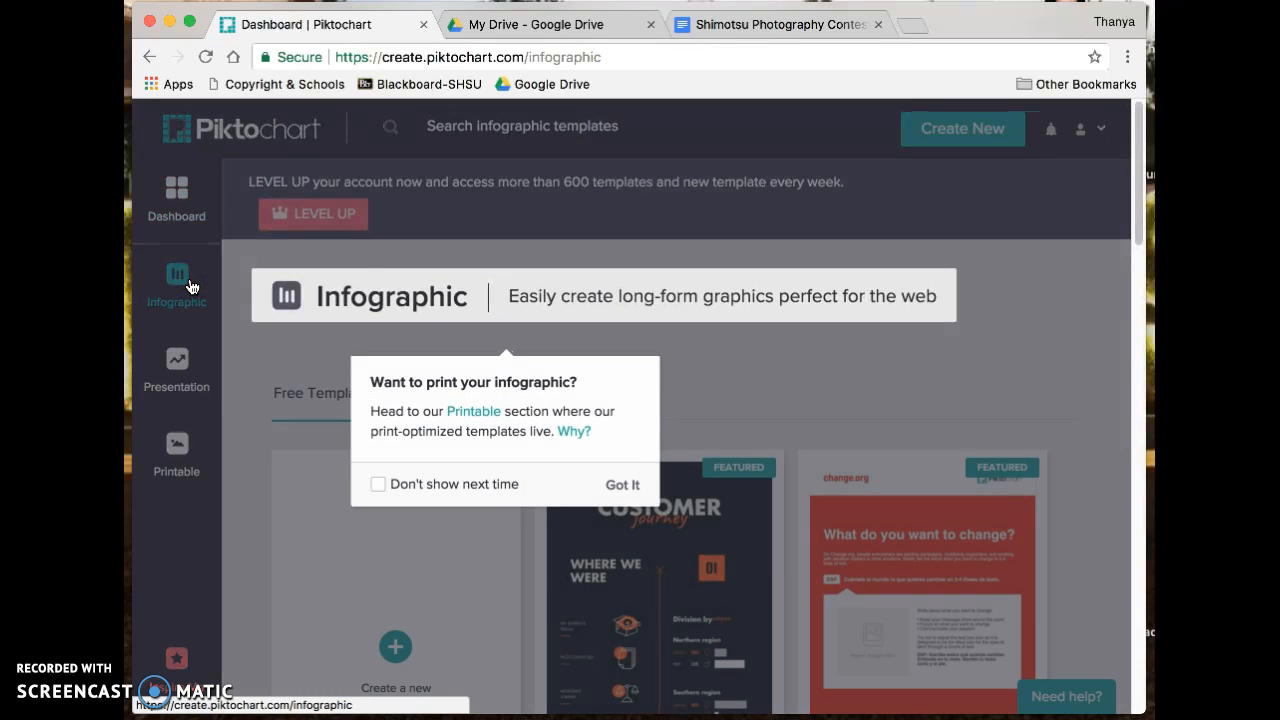
pyautogui.click(425, 492)
pyautogui.click(622, 485)
# - Compare the Free and PRO infographic templates, ending on the Free list
pyautogui.scroll(-3, 628, 492)
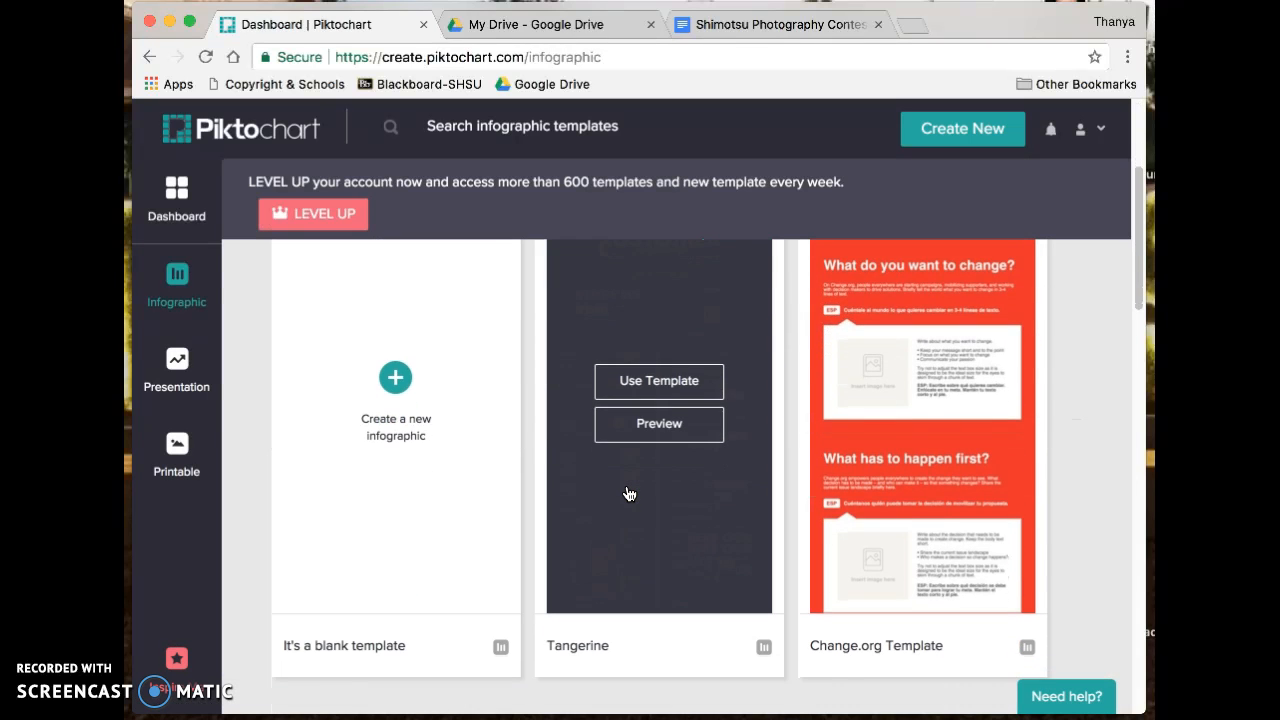
pyautogui.scroll(3, 626, 491)
pyautogui.click(383, 386)
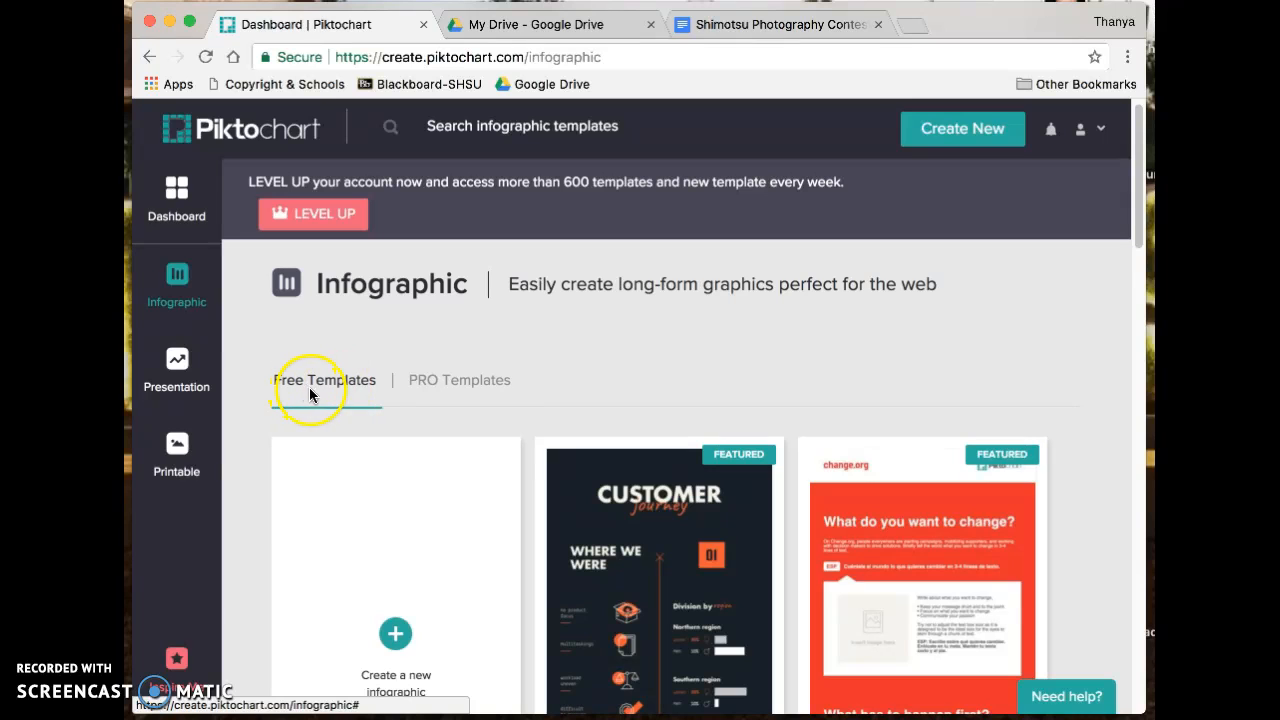
pyautogui.click(437, 383)
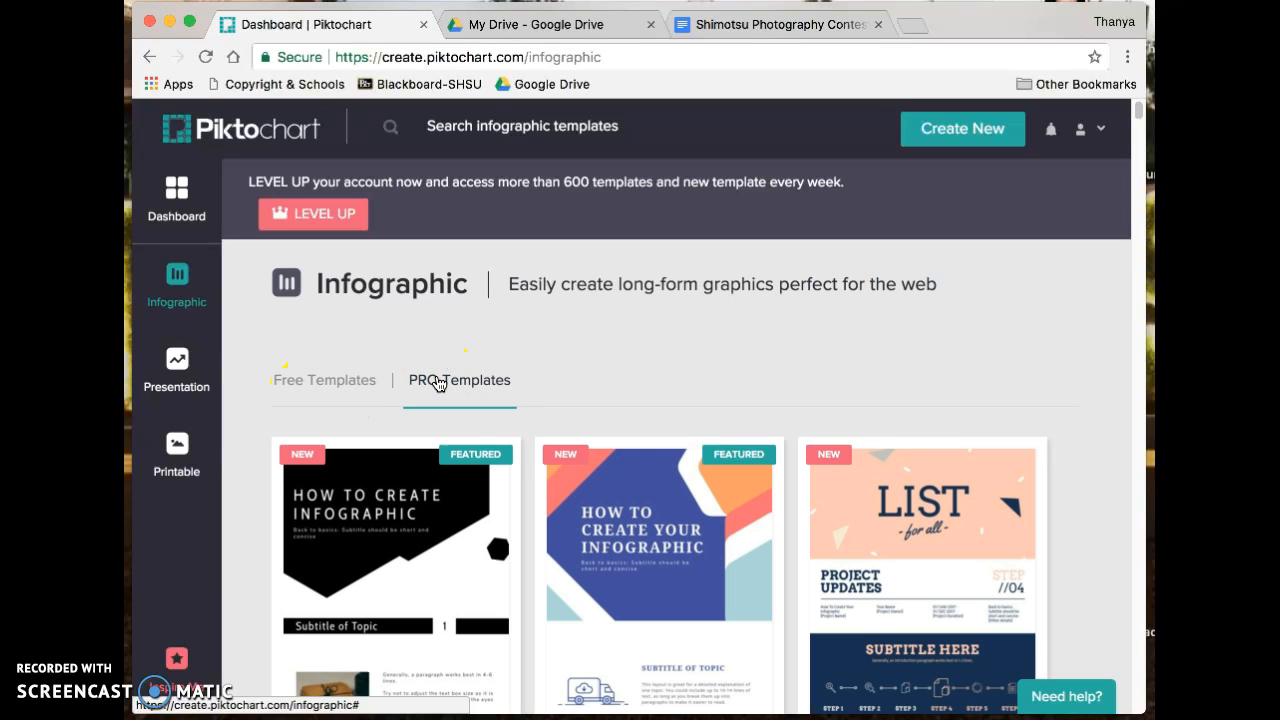
pyautogui.scroll(-8, 437, 383)
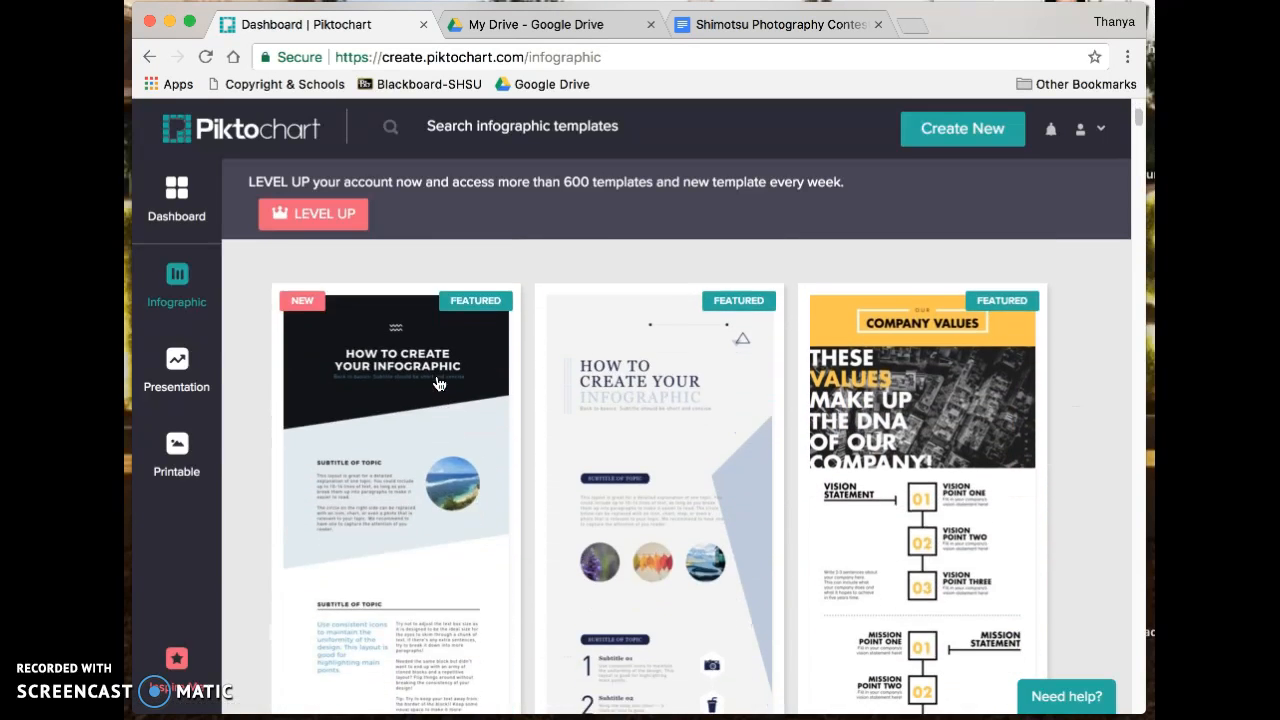
pyautogui.scroll(8, 437, 383)
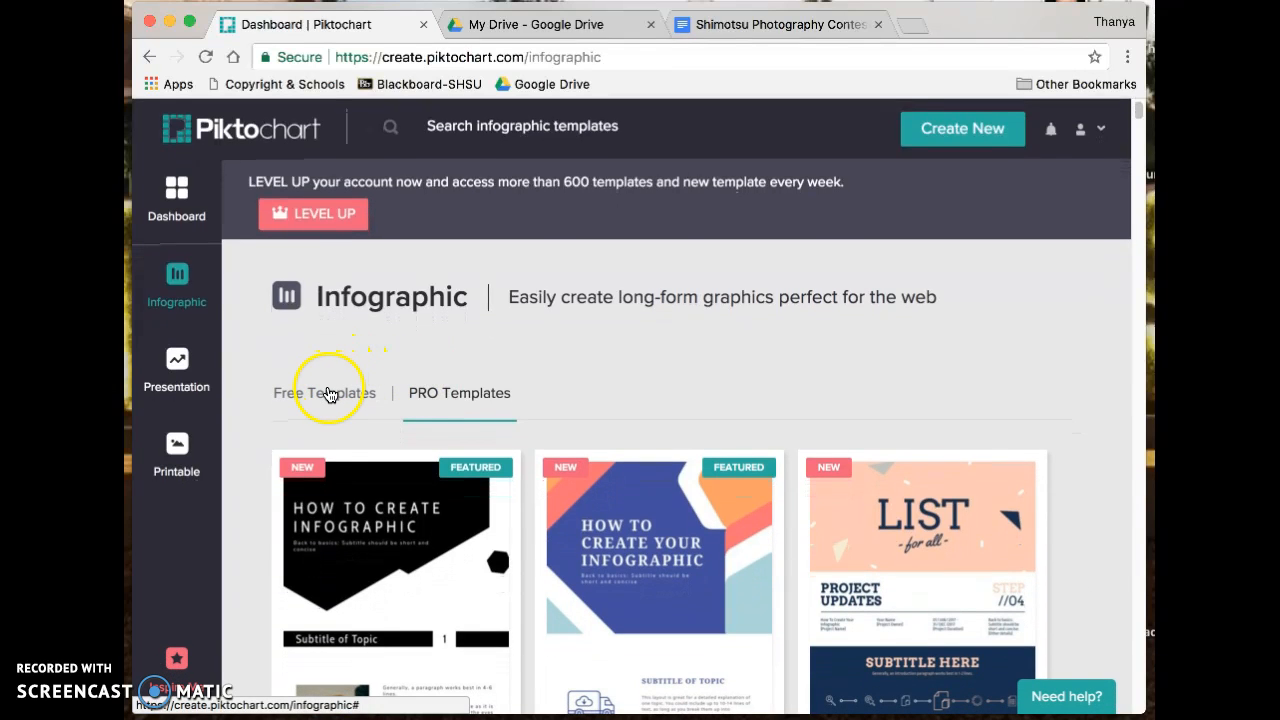
pyautogui.click(329, 395)
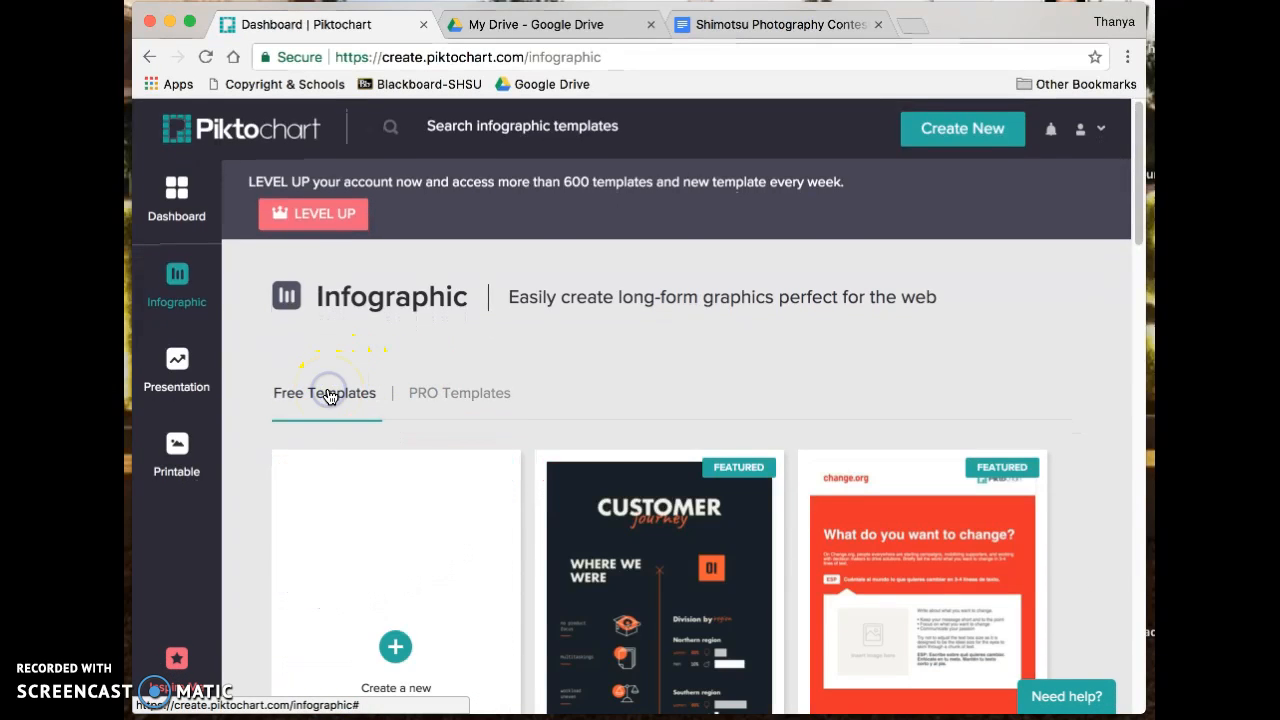
pyautogui.scroll(-5, 610, 482)
pyautogui.scroll(-3, 614, 484)
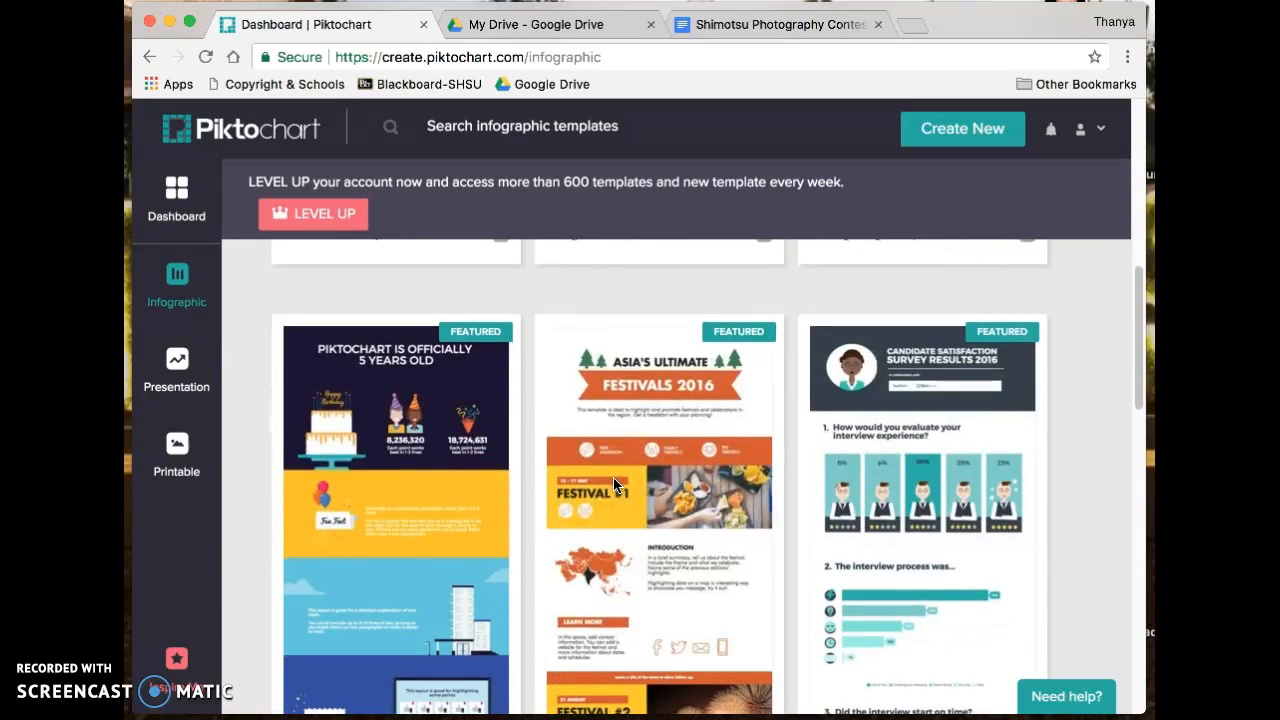
pyautogui.scroll(6, 614, 484)
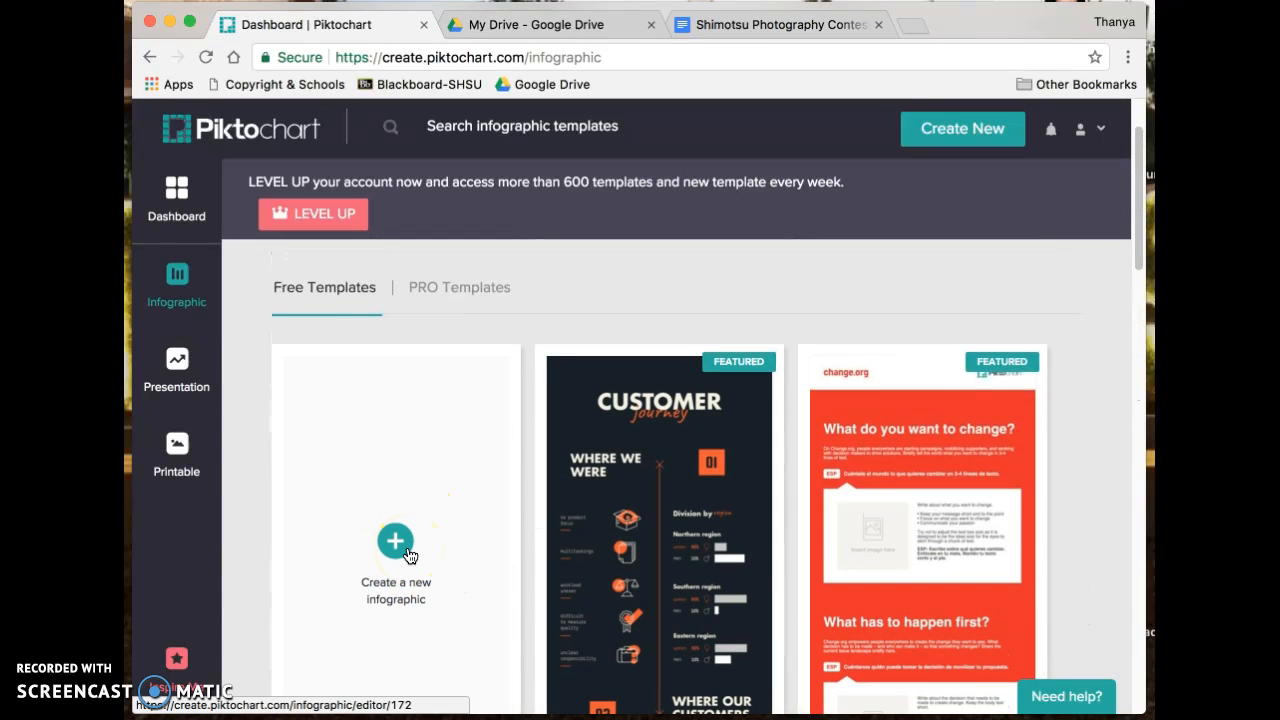
# - Browse the Presentation templates
pyautogui.click(179, 361)
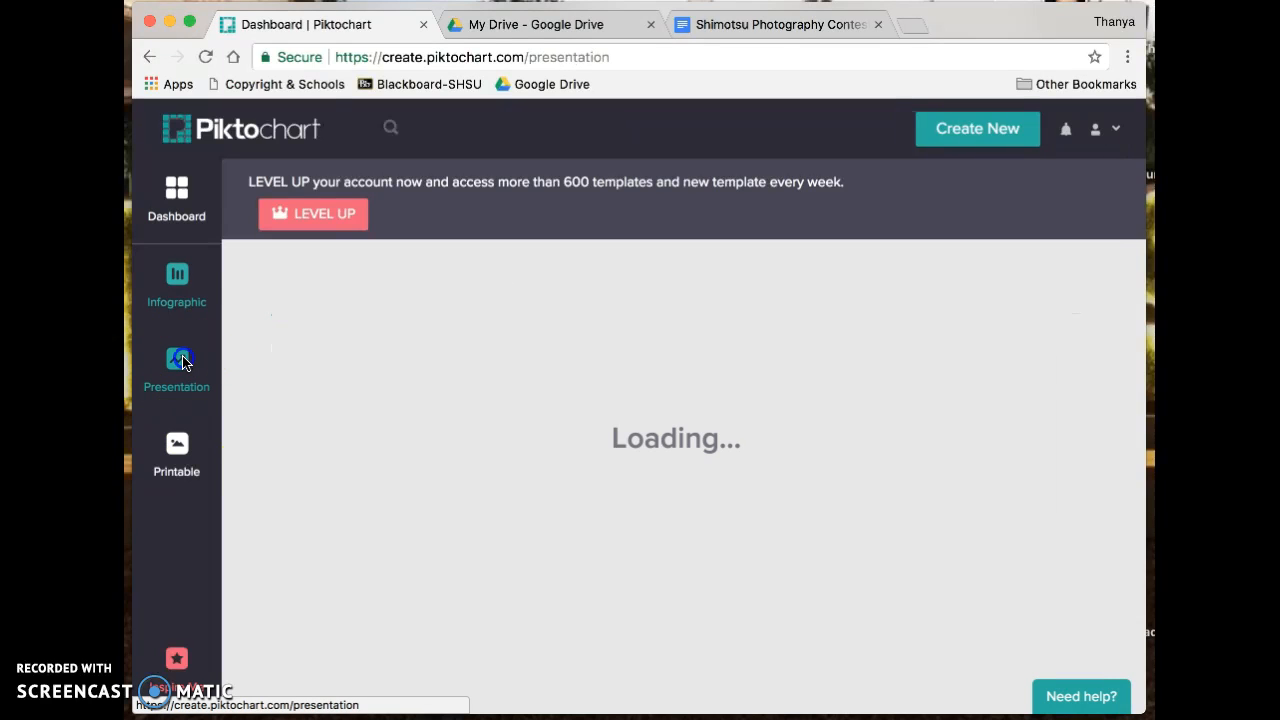
pyautogui.scroll(-2, 498, 487)
pyautogui.scroll(2, 498, 487)
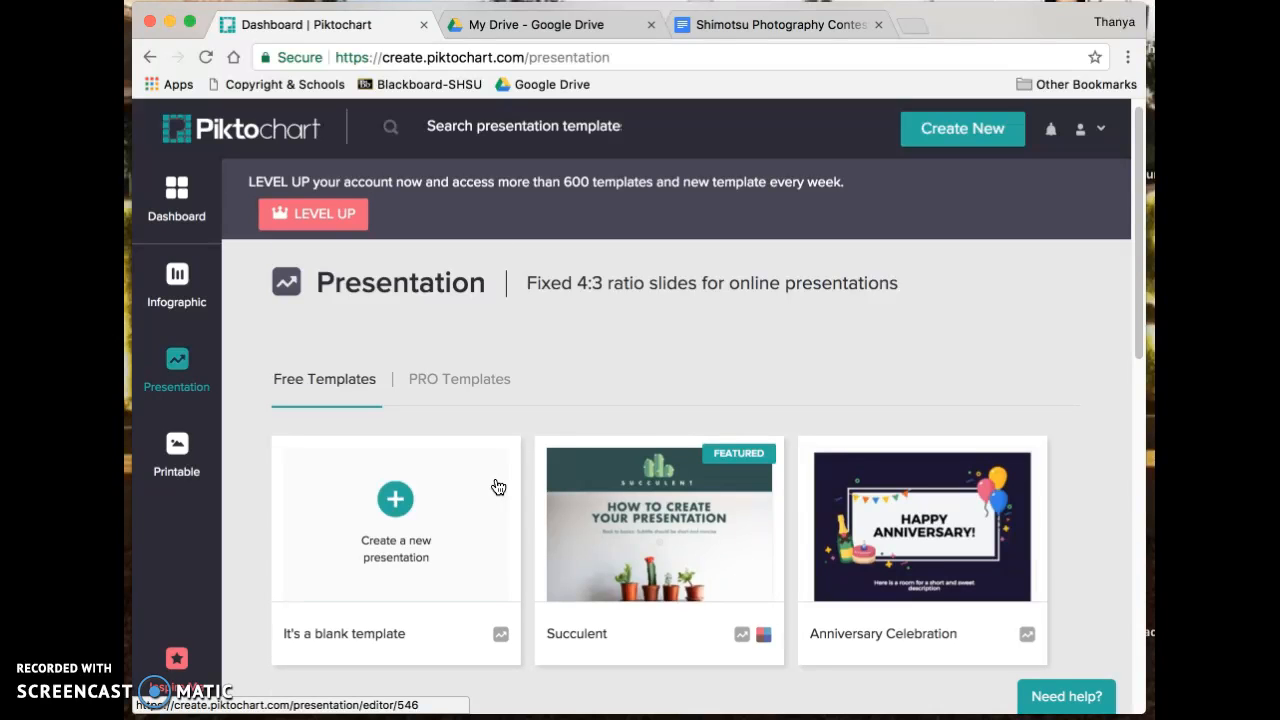
pyautogui.scroll(-10, 498, 487)
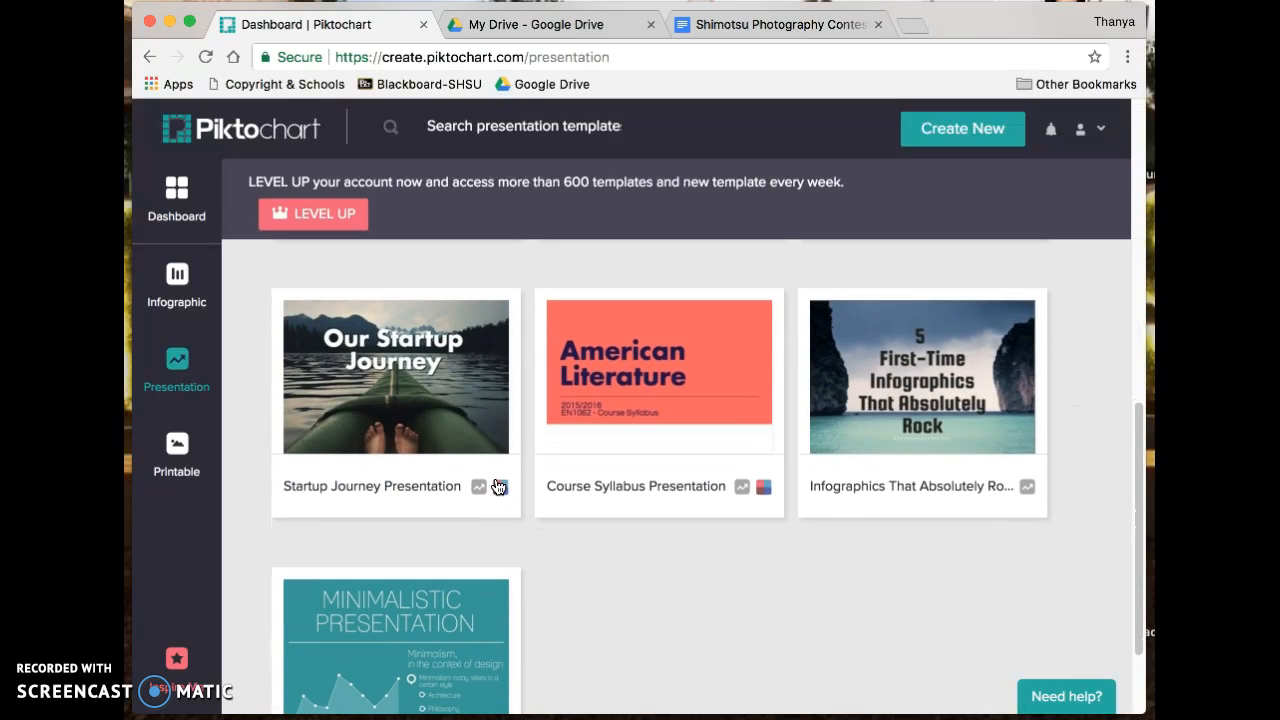
pyautogui.scroll(10, 498, 487)
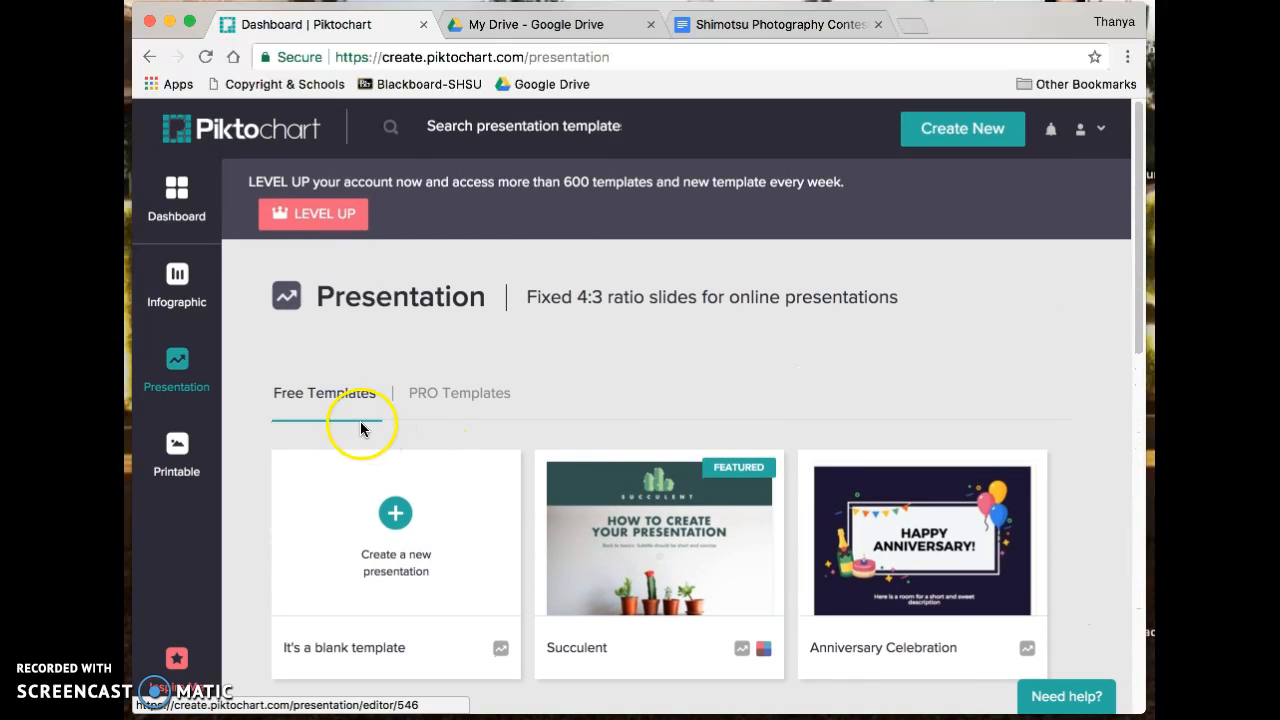
# - Browse the Printable templates
pyautogui.click(185, 463)
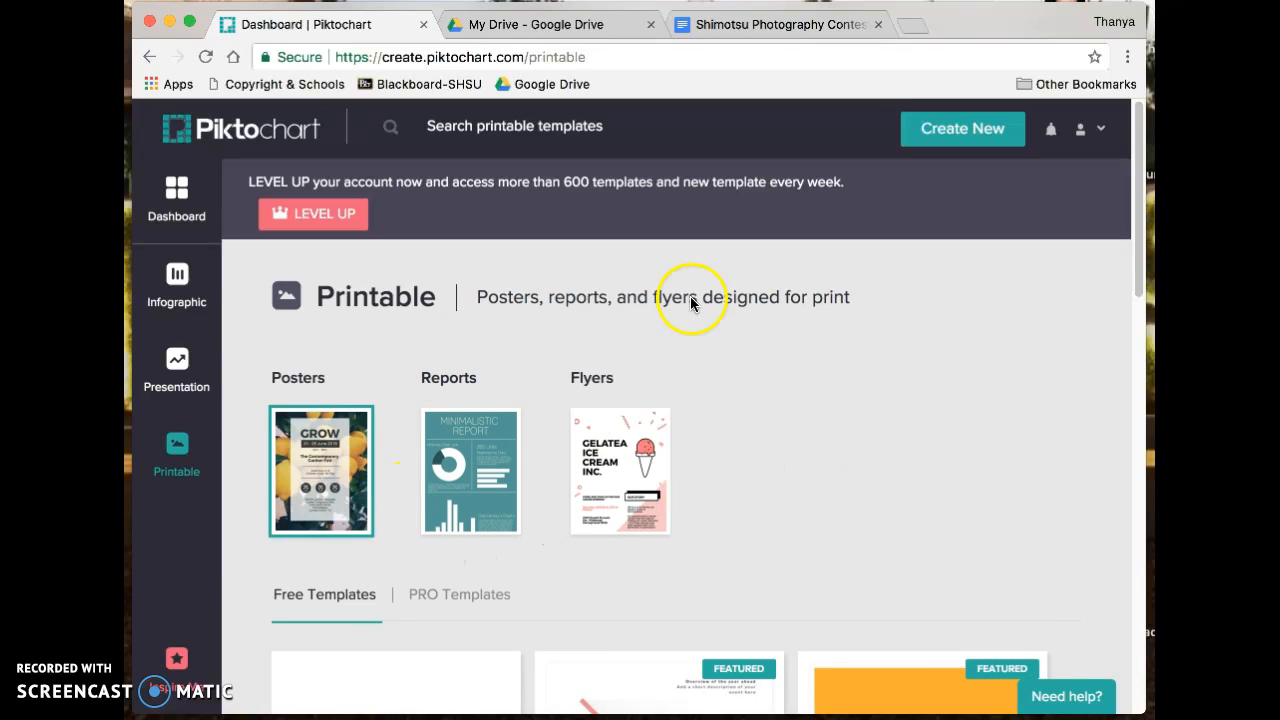
pyautogui.scroll(-4, 600, 505)
pyautogui.scroll(3, 605, 503)
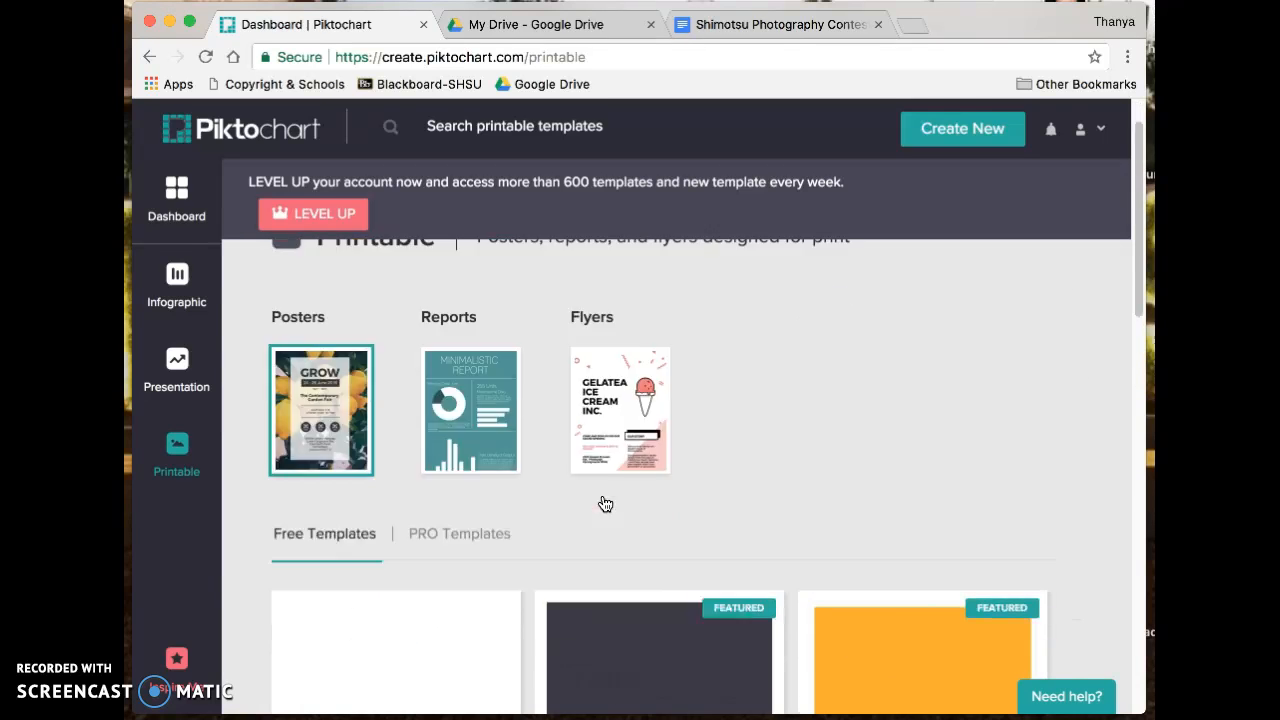
pyautogui.scroll(1, 605, 503)
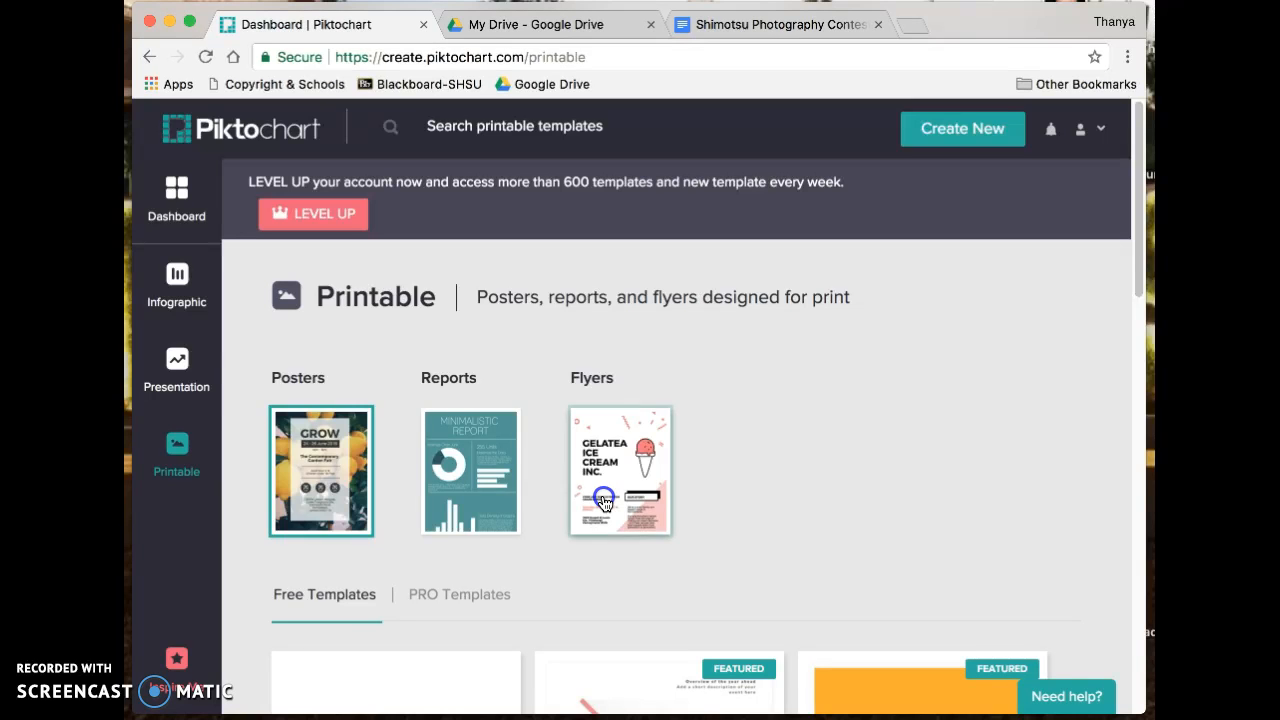
# - Filter the Printable templates to Flyers and start a new blank flyer
pyautogui.click(604, 503)
pyautogui.scroll(-4, 604, 503)
pyautogui.click(330, 327)
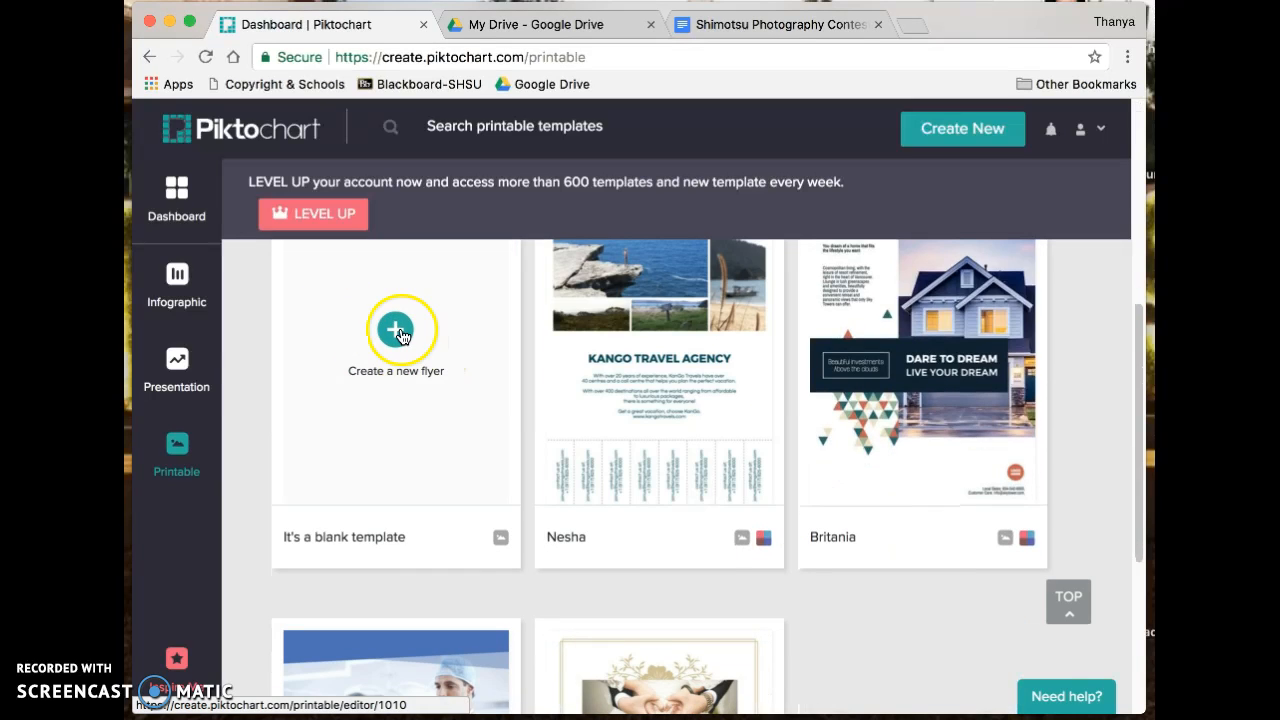
pyautogui.scroll(-5, 749, 471)
pyautogui.scroll(5, 749, 471)
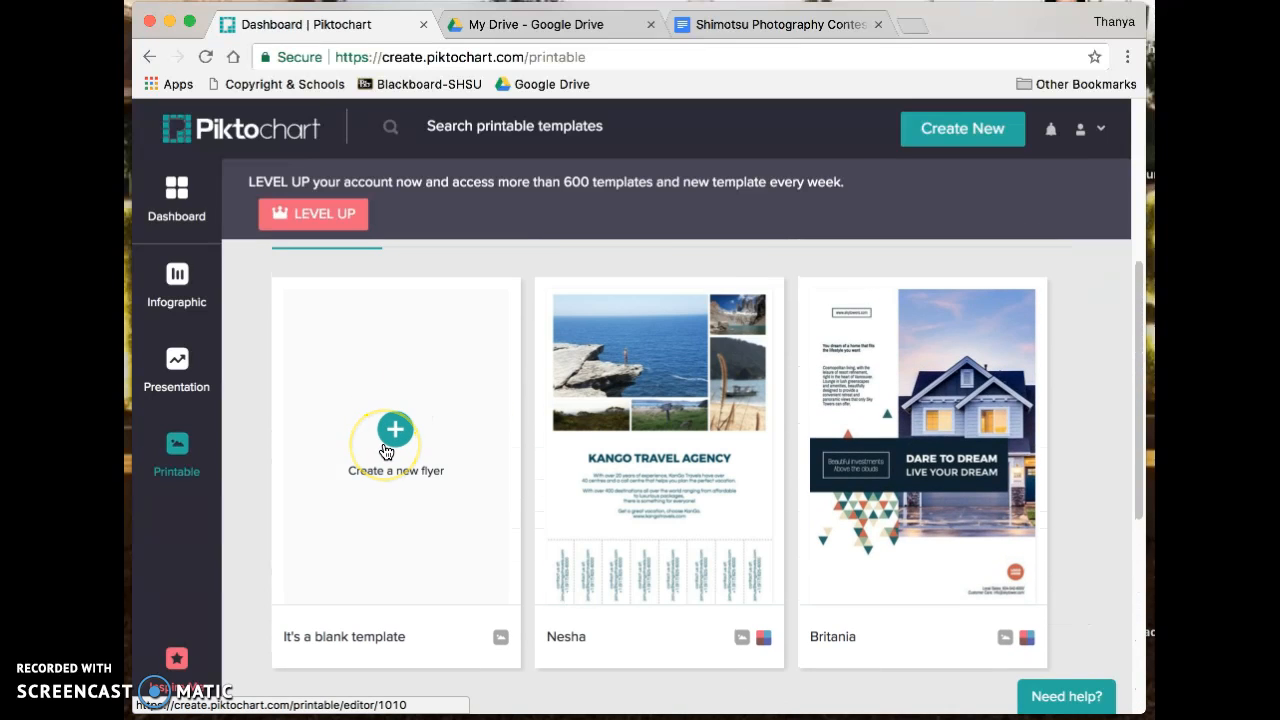
pyautogui.click(386, 452)
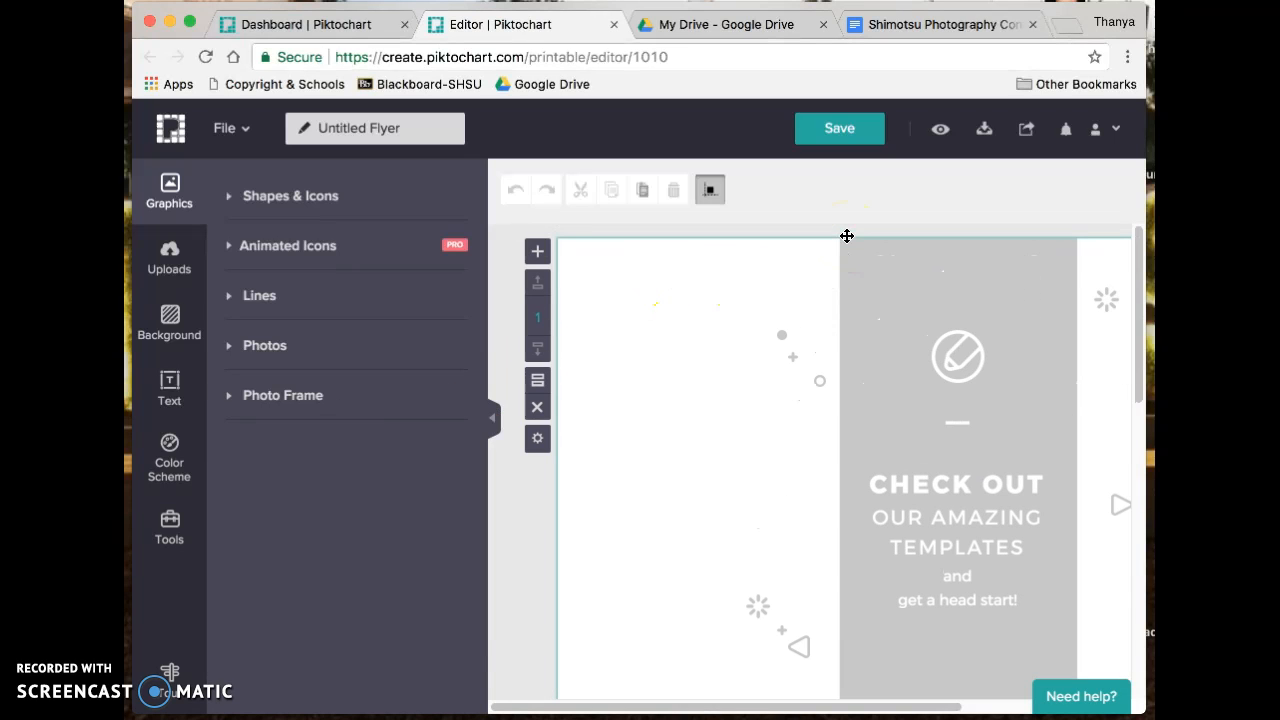
# - Delete the placeholder graphic and browse Shapes & Icons, keeping the Shapes category
pyautogui.click(942, 314)
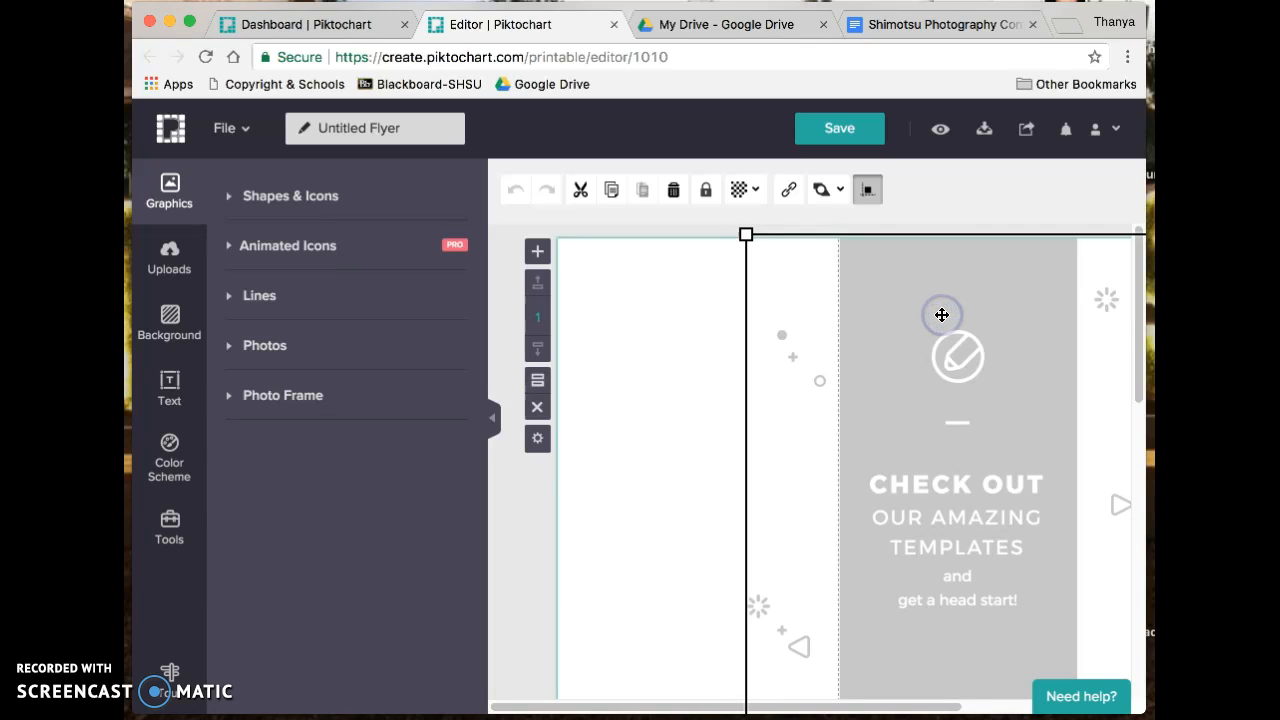
pyautogui.press('Delete')
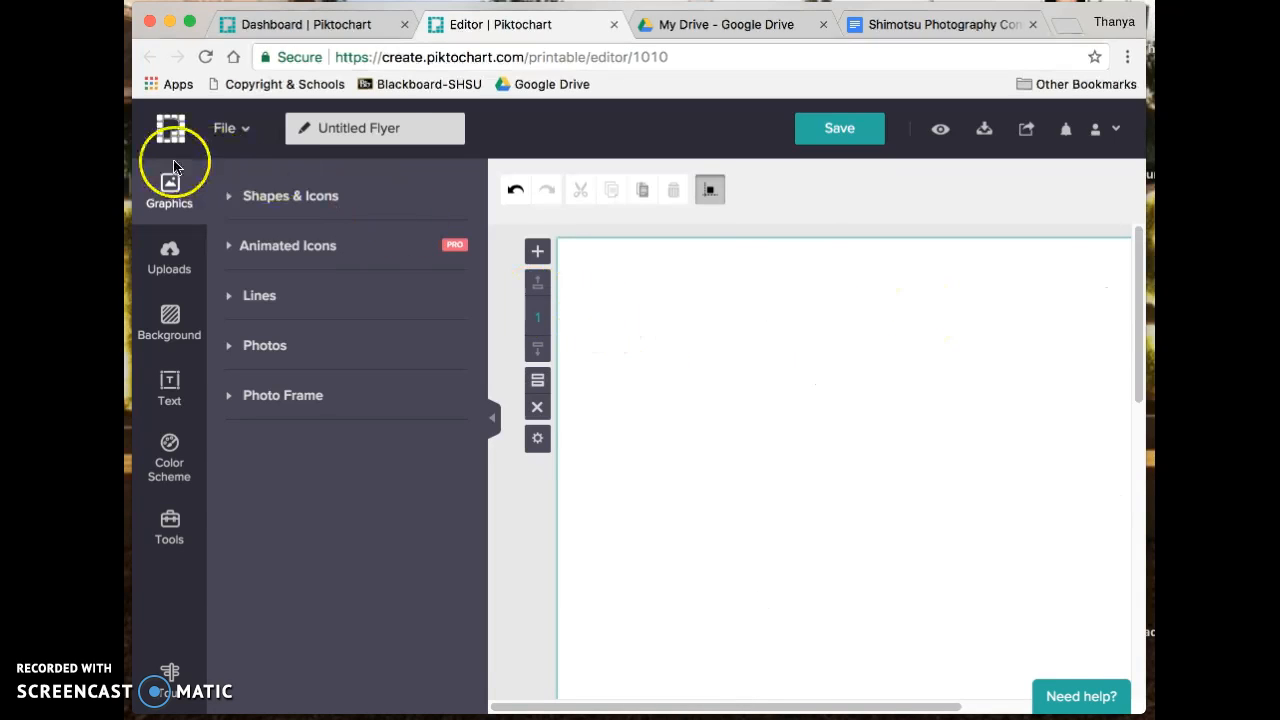
pyautogui.click(265, 198)
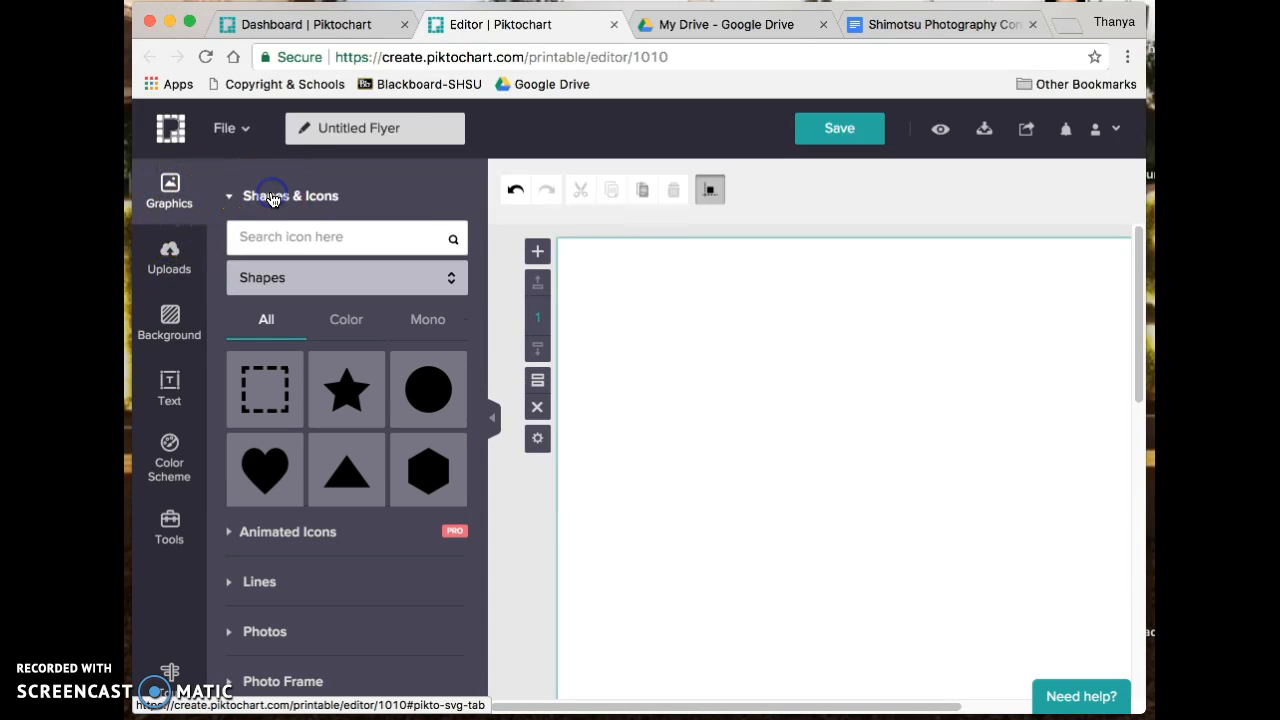
pyautogui.click(273, 199)
pyautogui.click(273, 199)
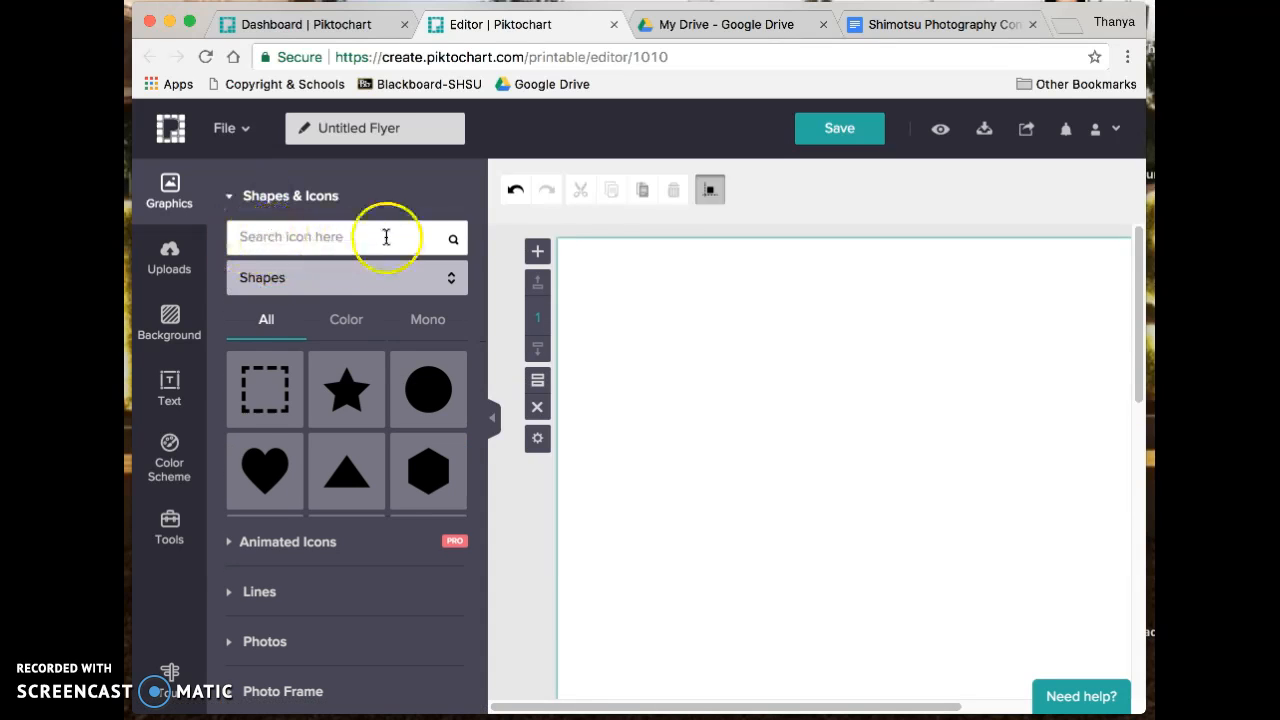
pyautogui.click(361, 287)
pyautogui.click(360, 282)
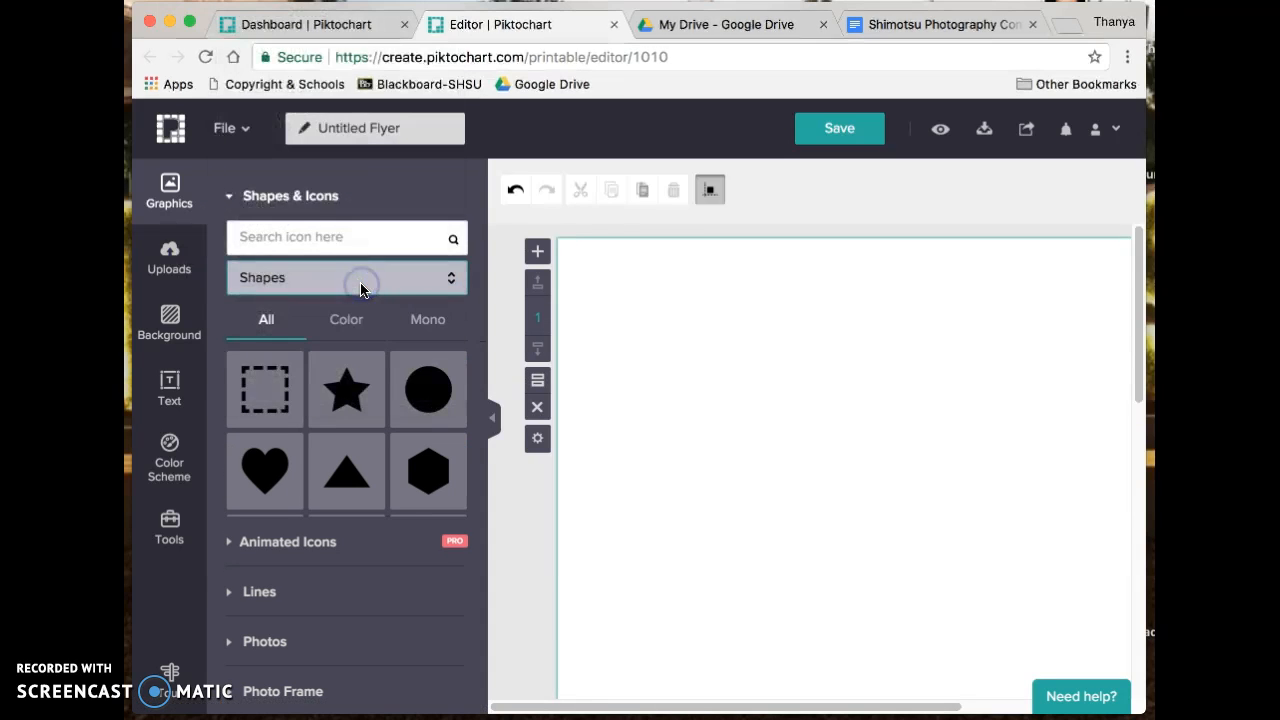
pyautogui.click(273, 200)
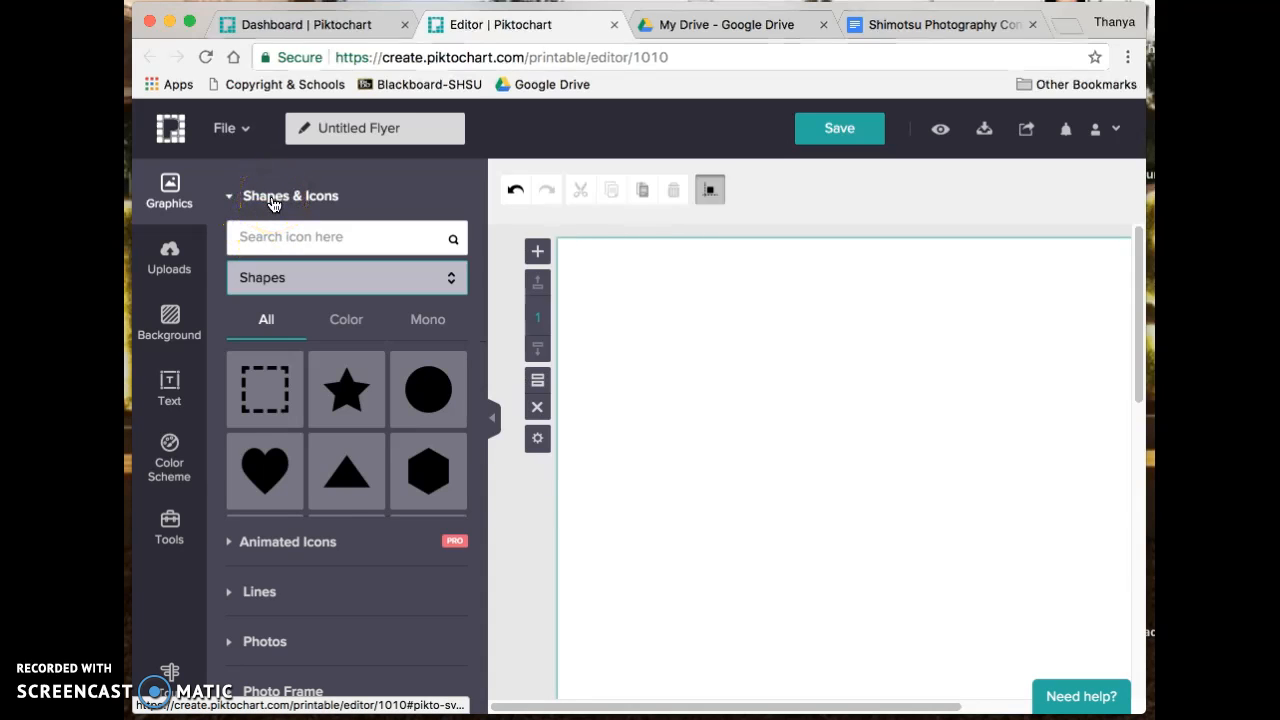
# - Preview the Animated Icons and the dashed lines in the Lines collection
pyautogui.click(279, 248)
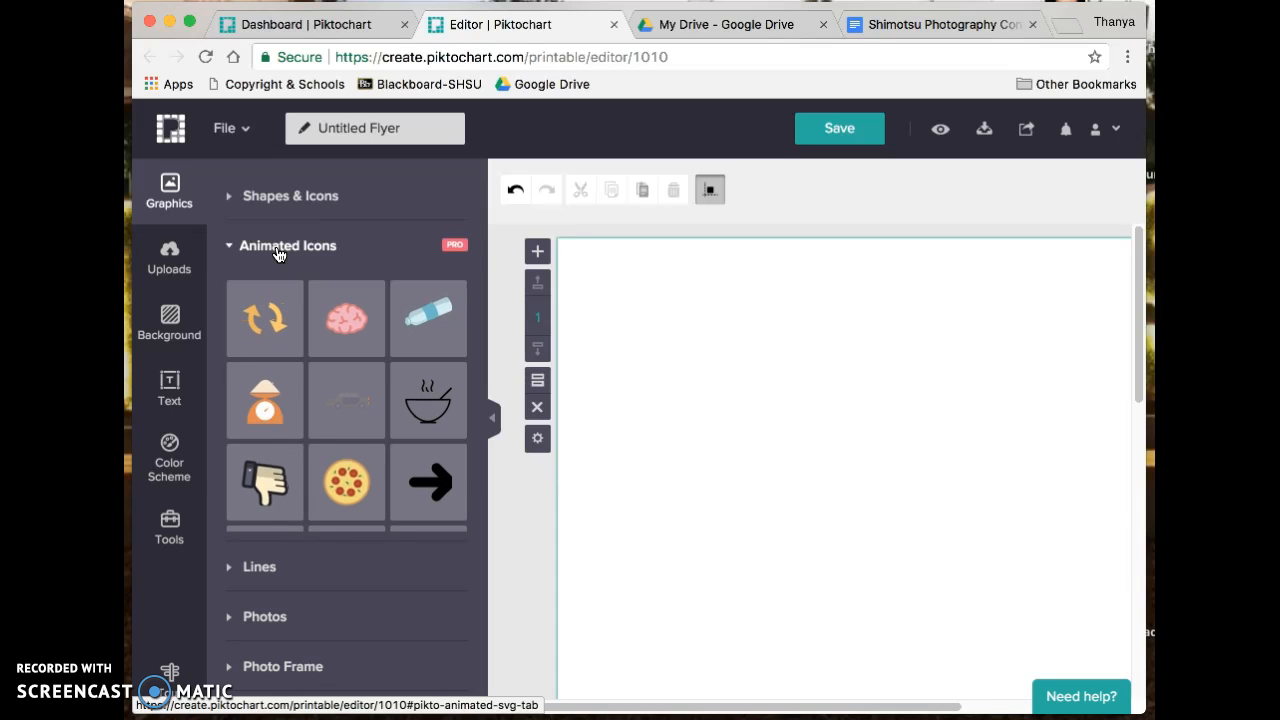
pyautogui.click(279, 250)
pyautogui.click(276, 298)
pyautogui.click(253, 348)
pyautogui.click(257, 372)
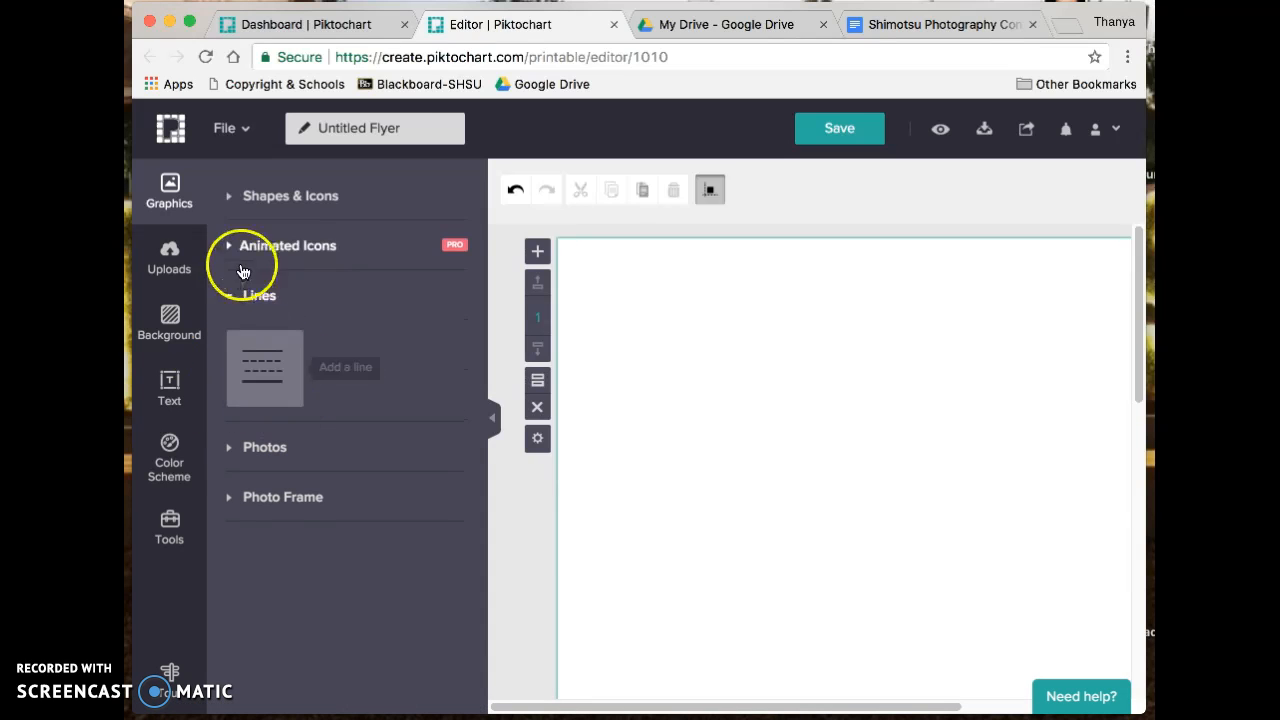
# - Open the photo library, keep the Scenery category, then collapse it
pyautogui.click(252, 298)
pyautogui.click(257, 346)
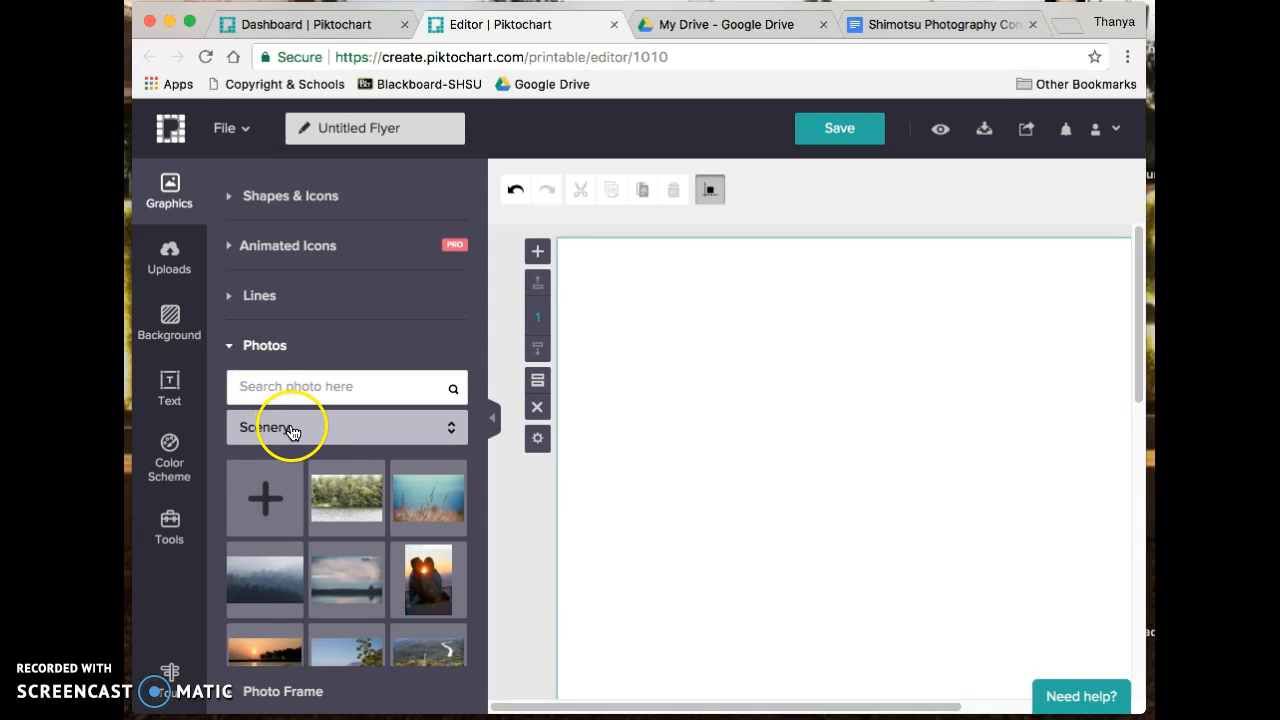
pyautogui.click(322, 434)
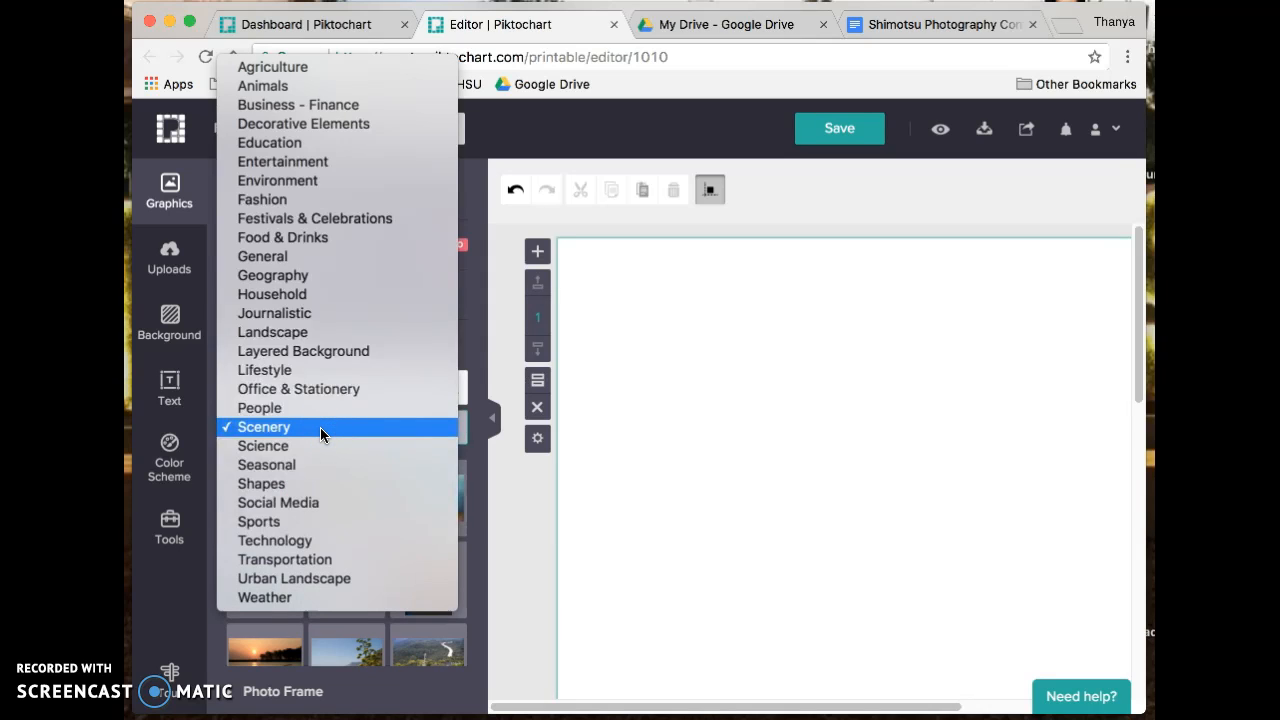
pyautogui.click(320, 427)
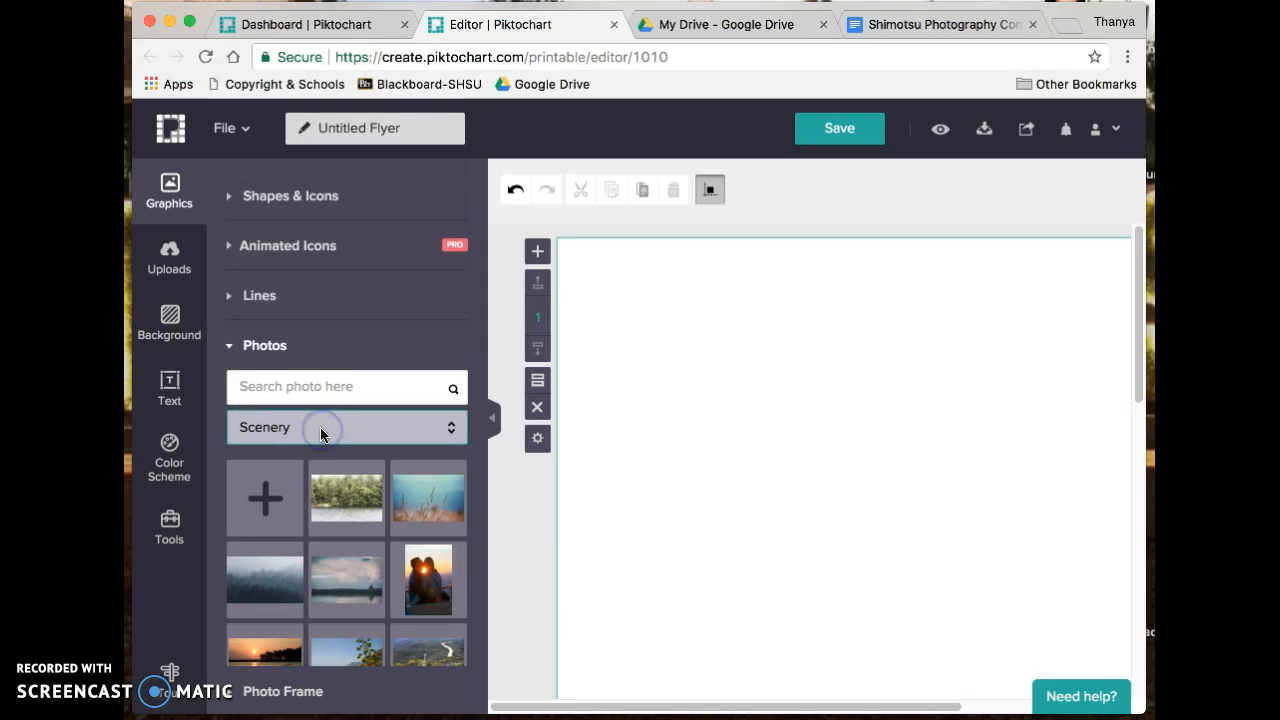
pyautogui.click(277, 347)
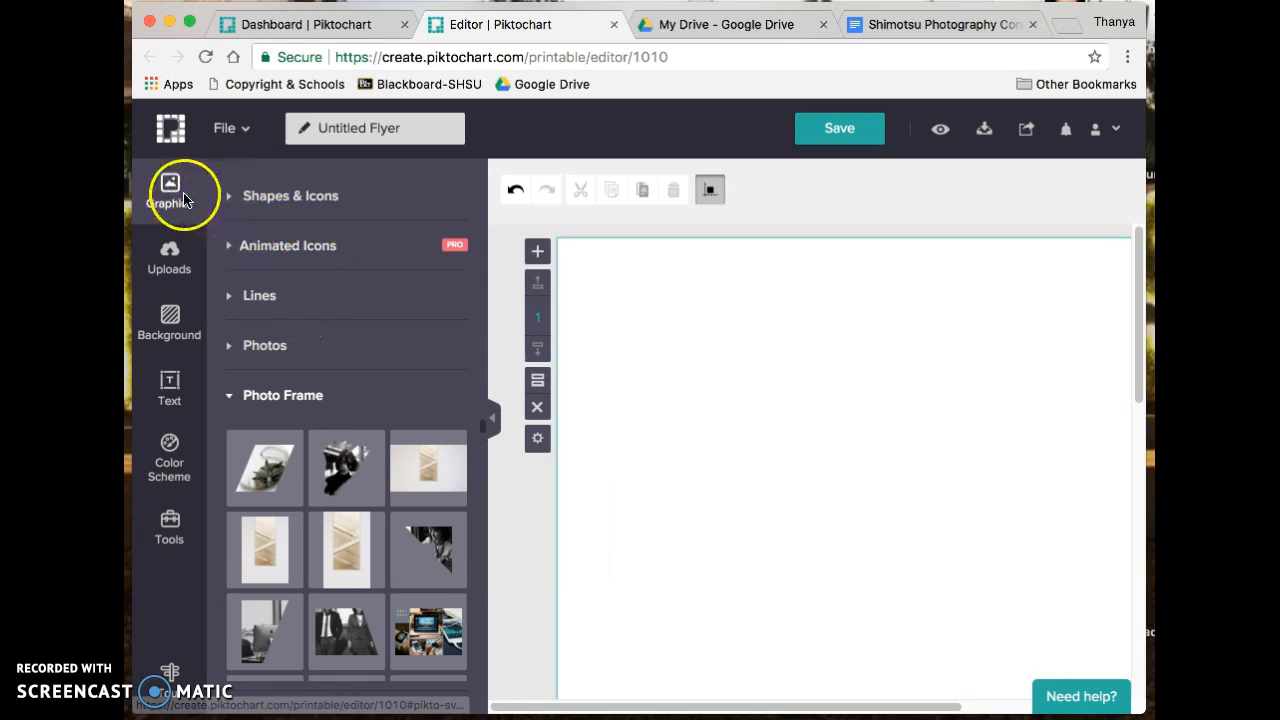
# - Browse the Uploads, Background, Text and Color Scheme panels, dismissing the GIF/SVG notice
pyautogui.click(175, 258)
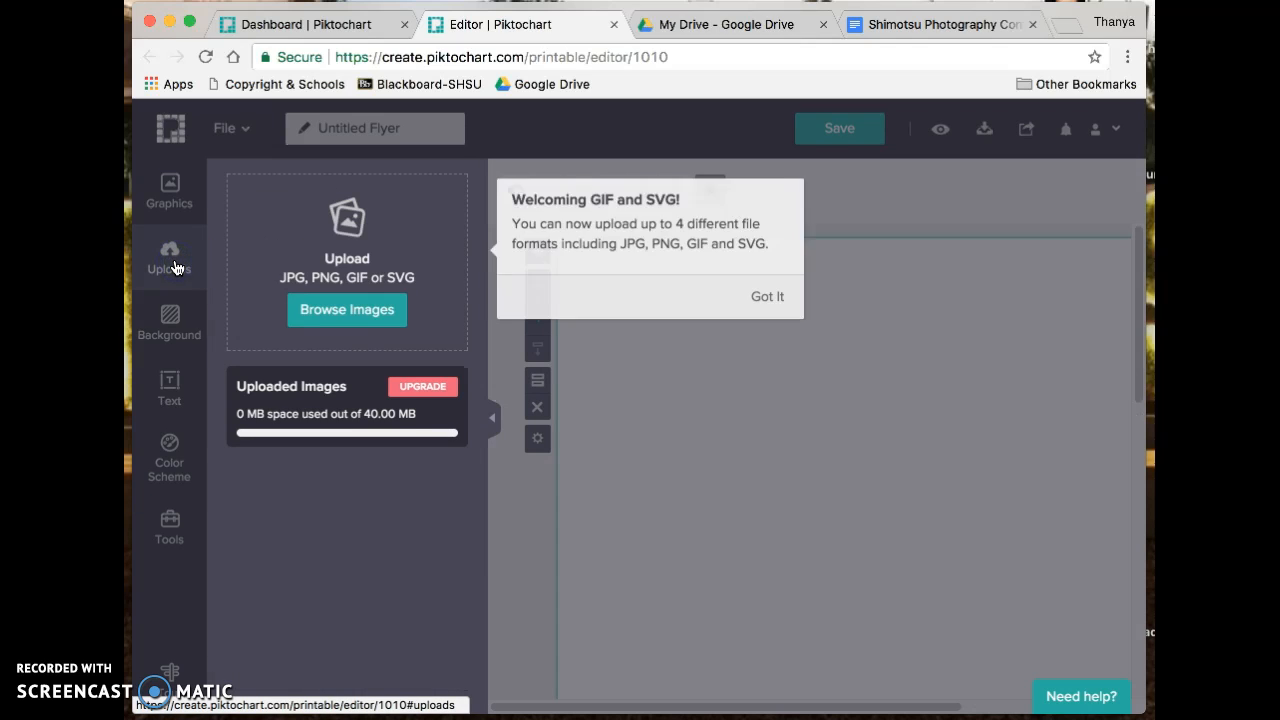
pyautogui.click(770, 295)
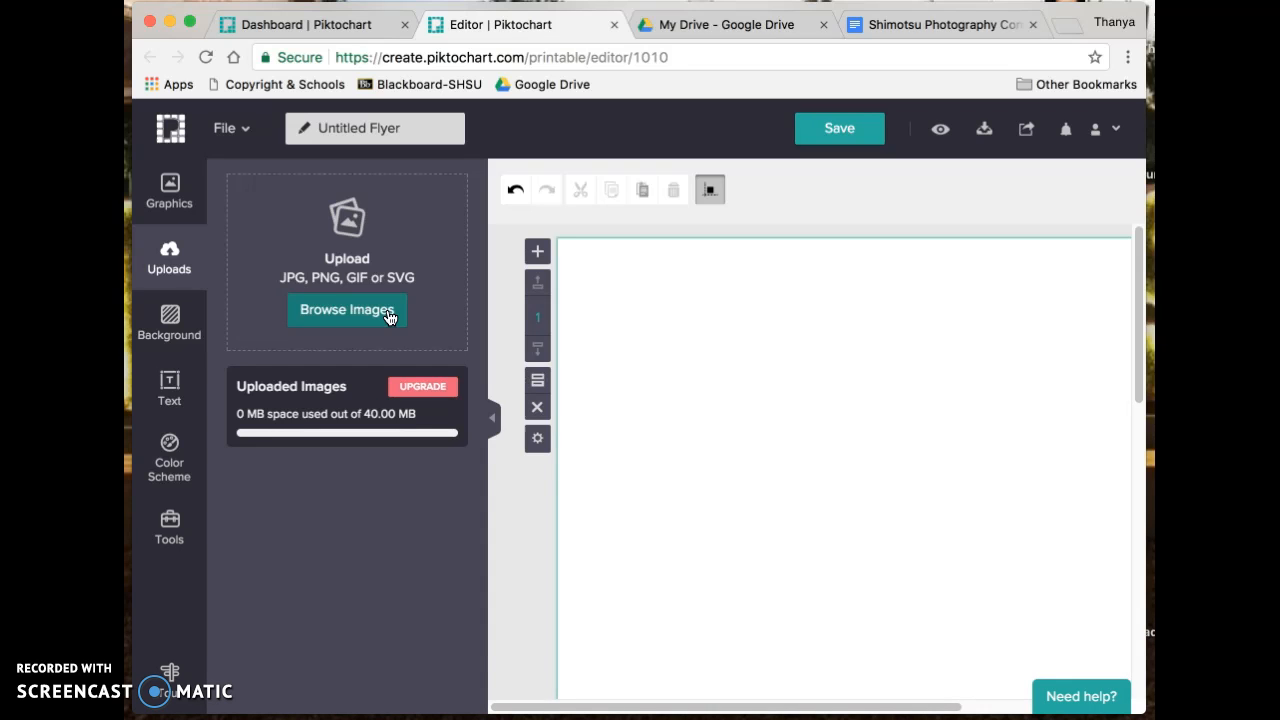
pyautogui.click(169, 322)
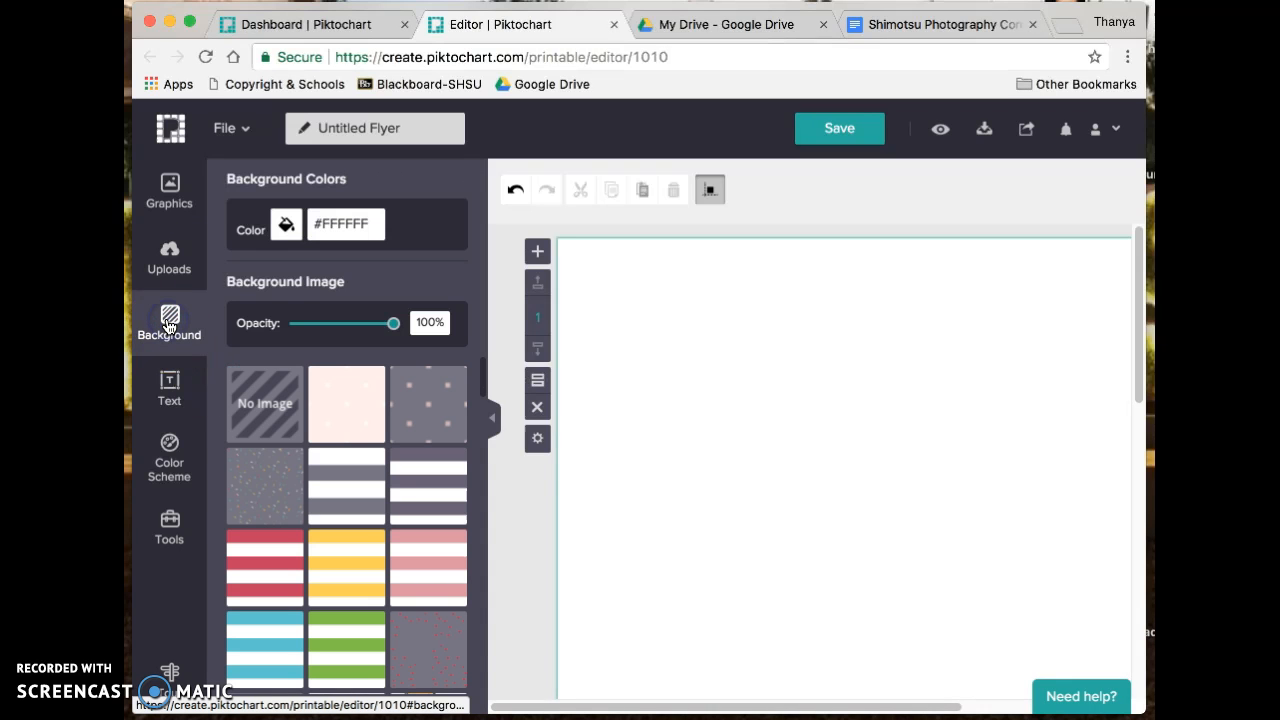
pyautogui.scroll(-10, 346, 425)
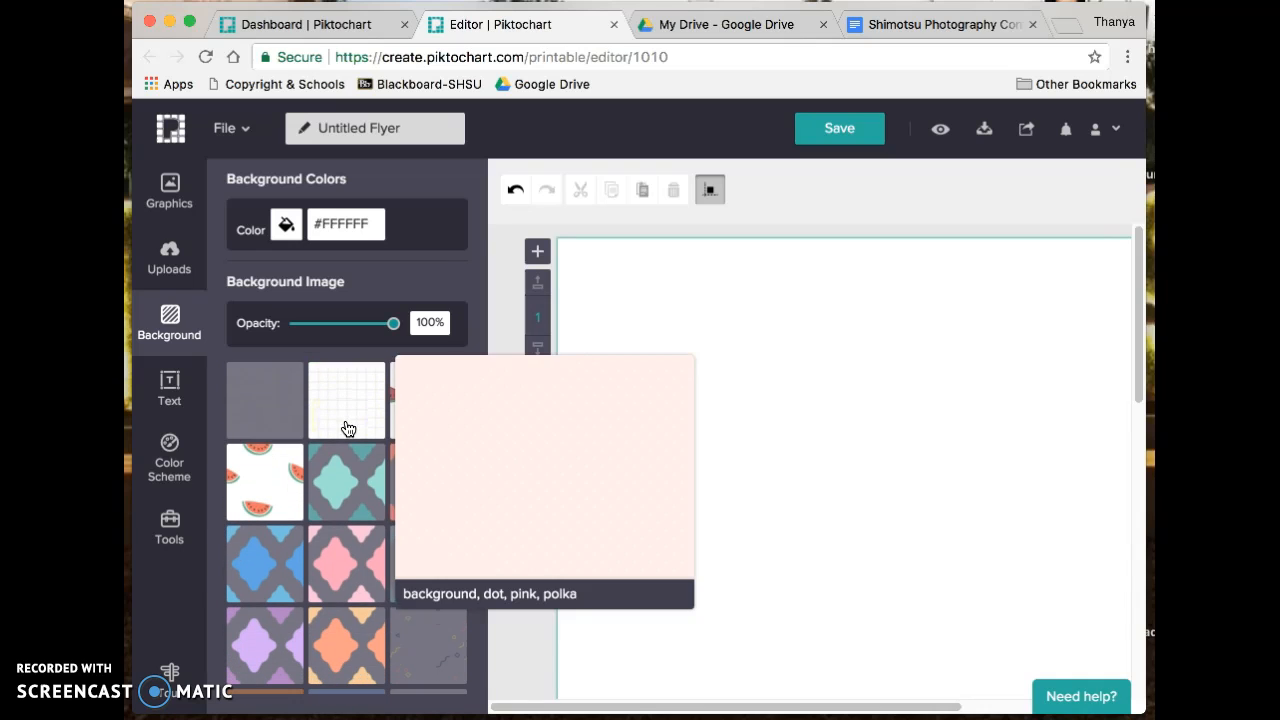
pyautogui.scroll(-10, 329, 651)
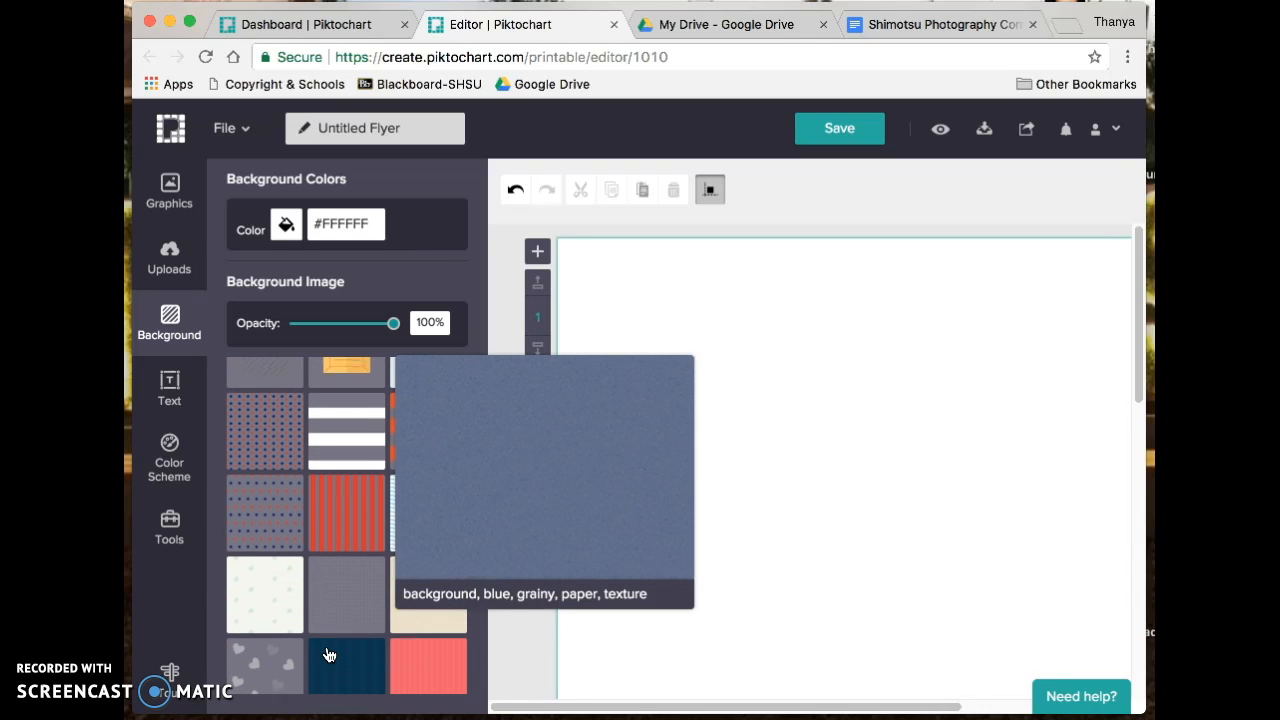
pyautogui.click(171, 388)
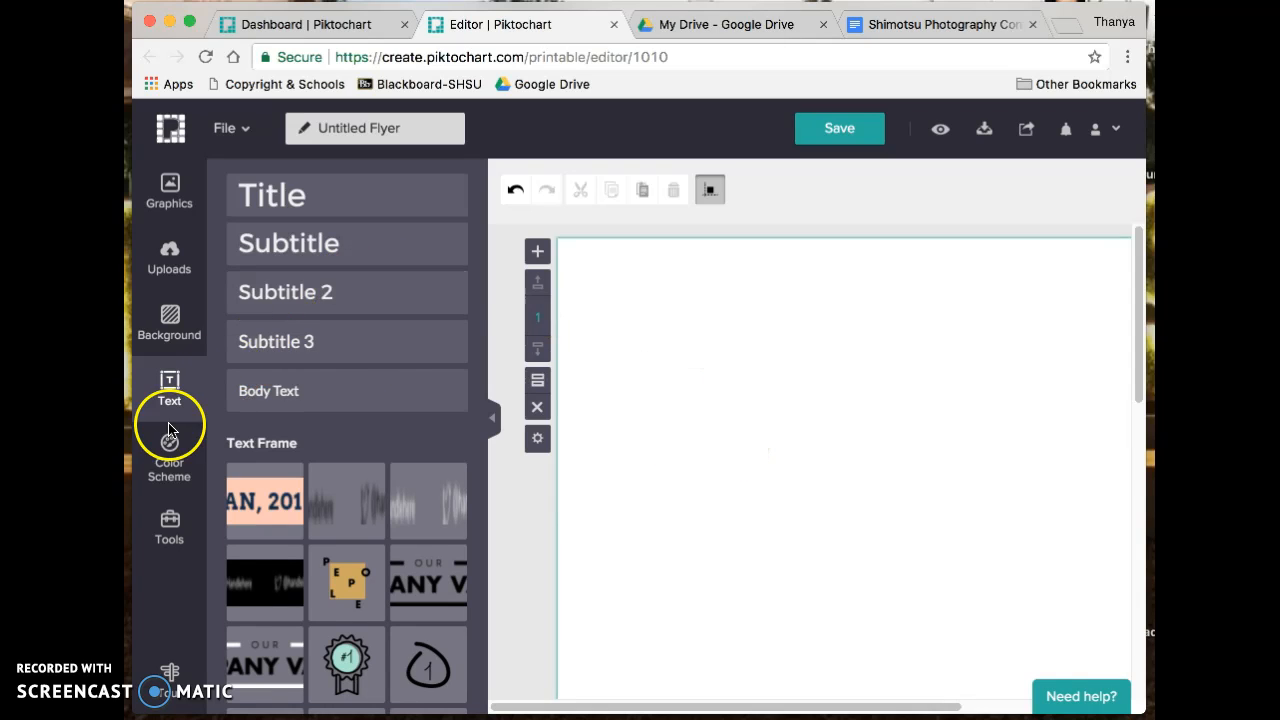
pyautogui.click(168, 458)
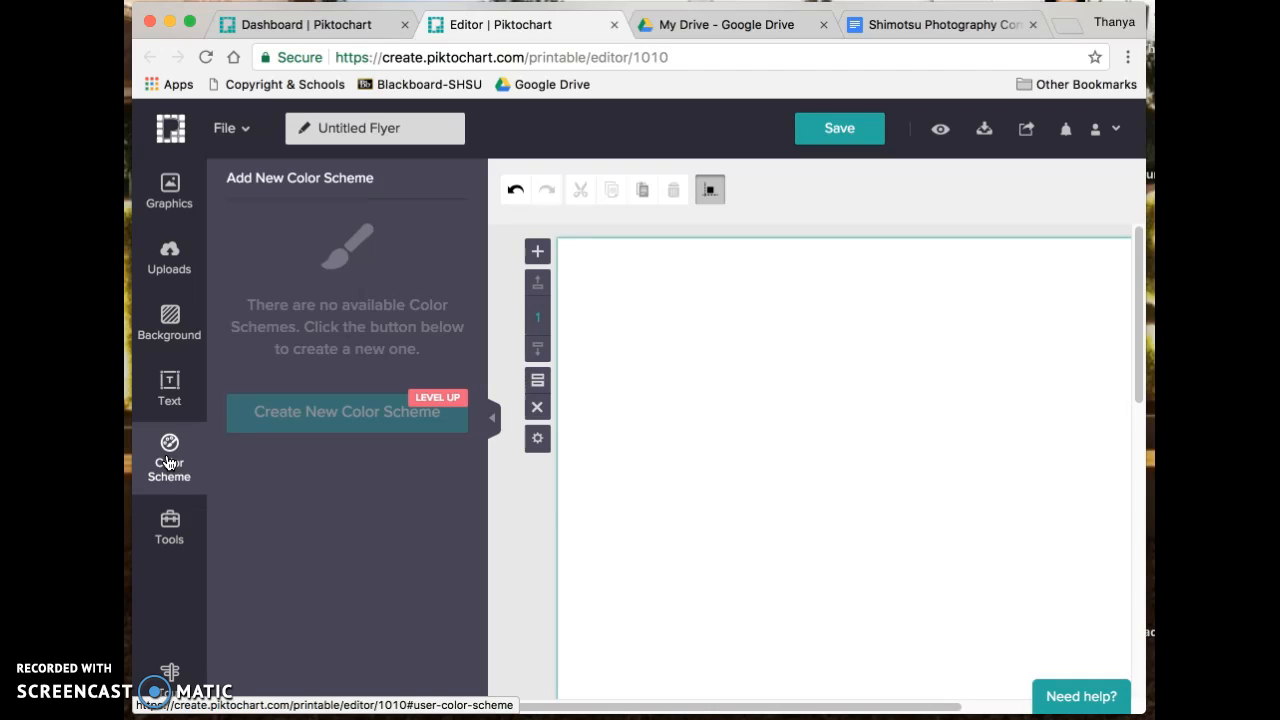
# - Preview the chart, map and video tools without inserting anything, then return to Graphics
pyautogui.click(160, 522)
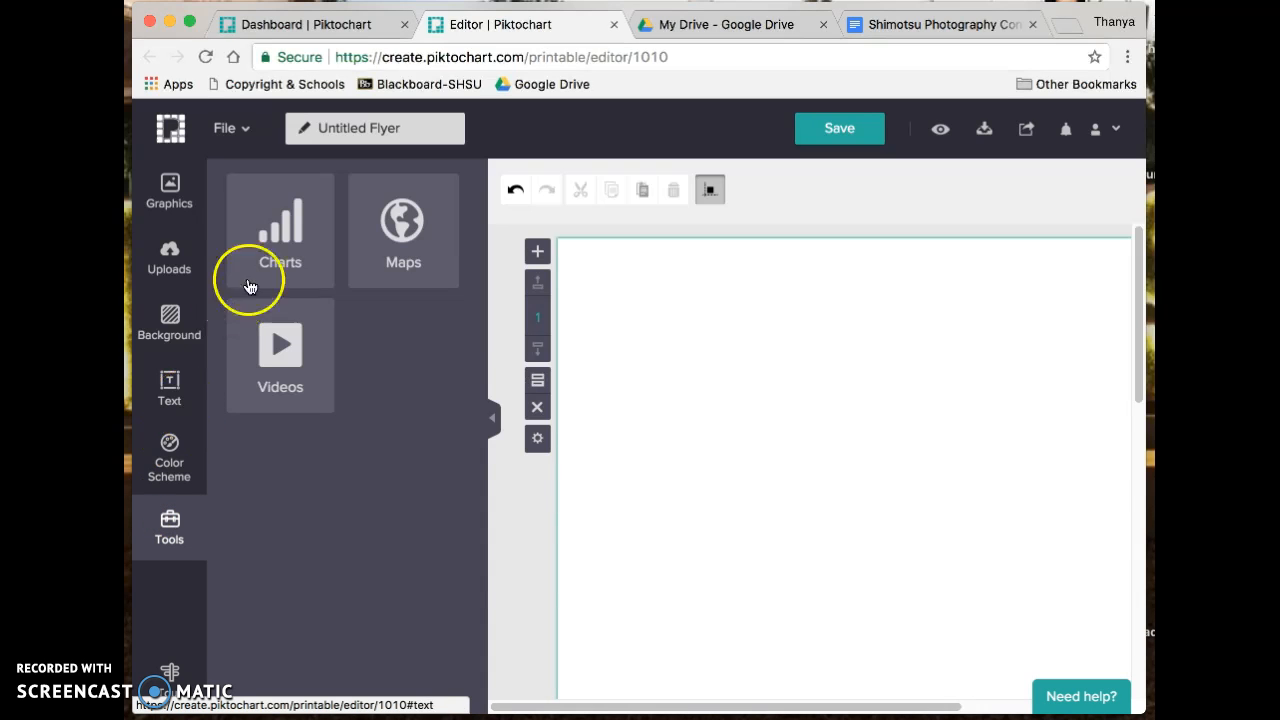
pyautogui.click(291, 254)
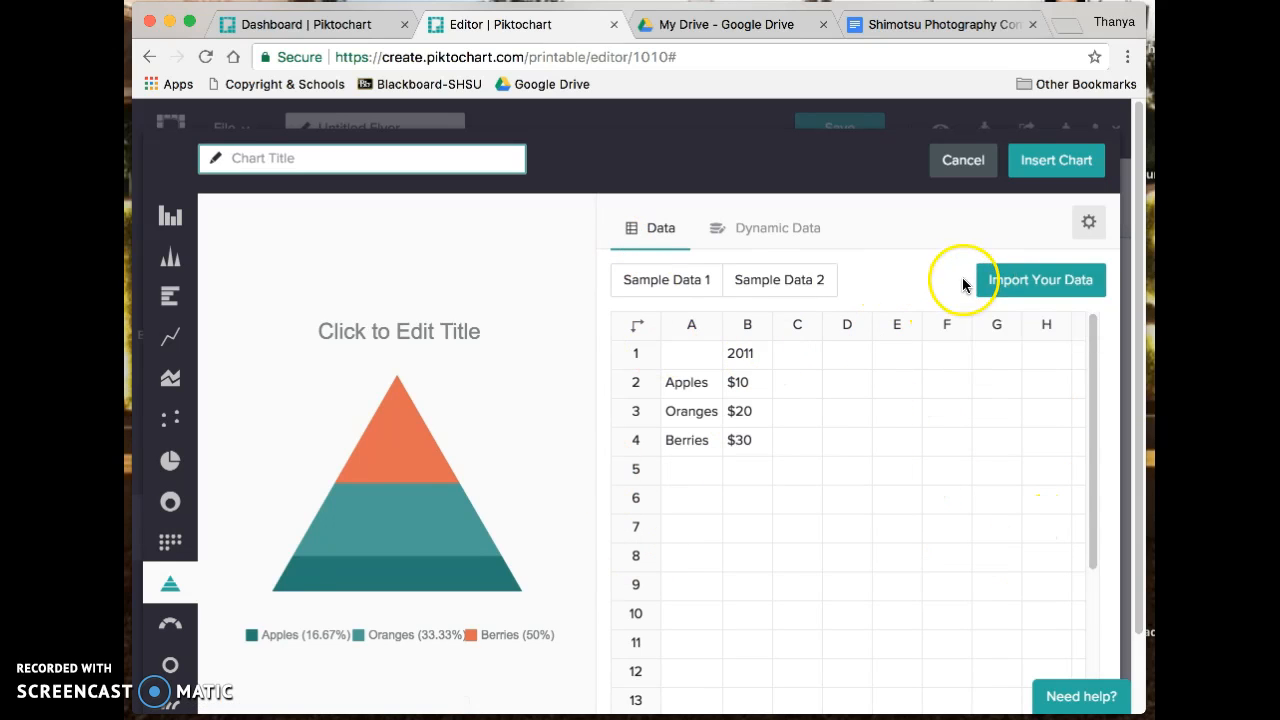
pyautogui.click(963, 160)
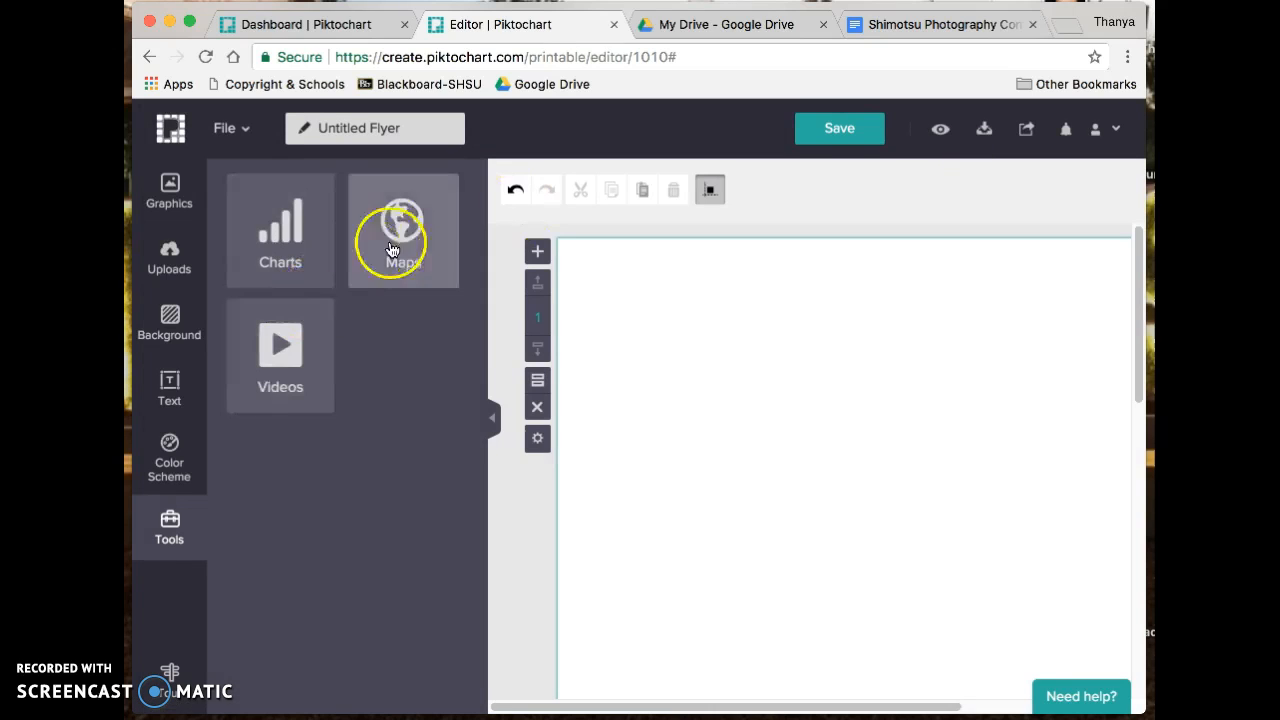
pyautogui.click(392, 249)
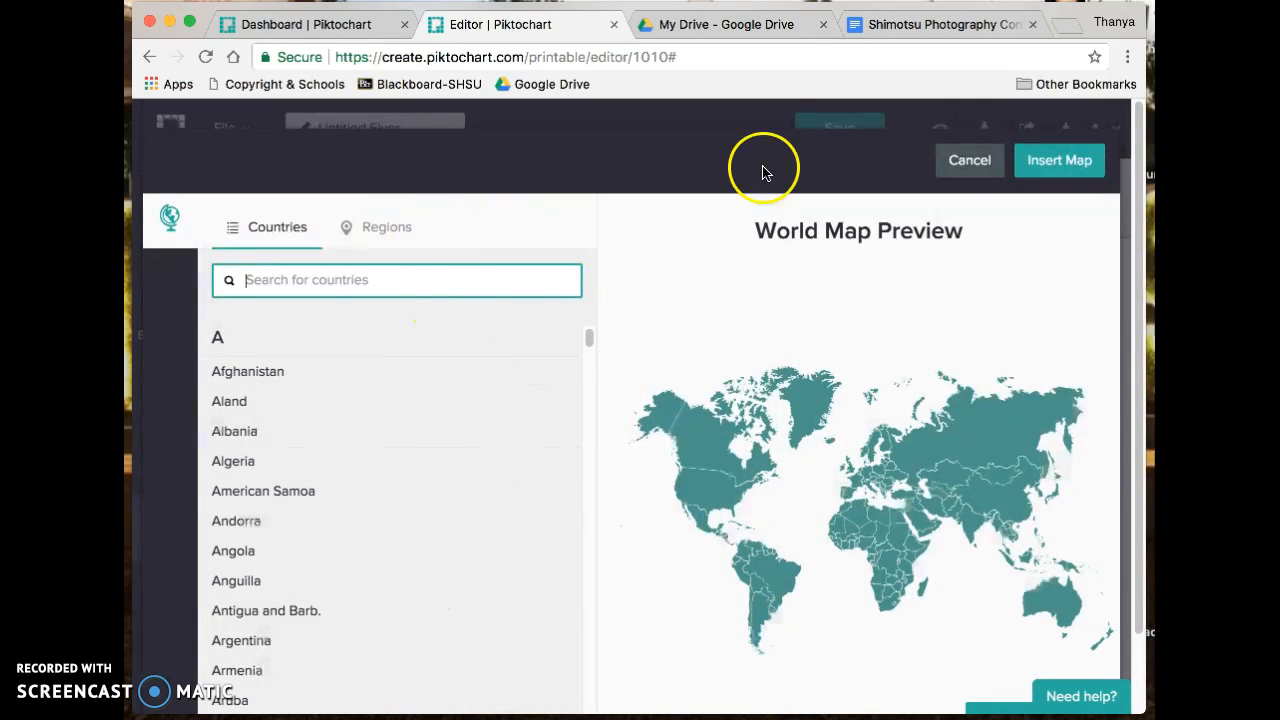
pyautogui.click(972, 163)
pyautogui.click(281, 404)
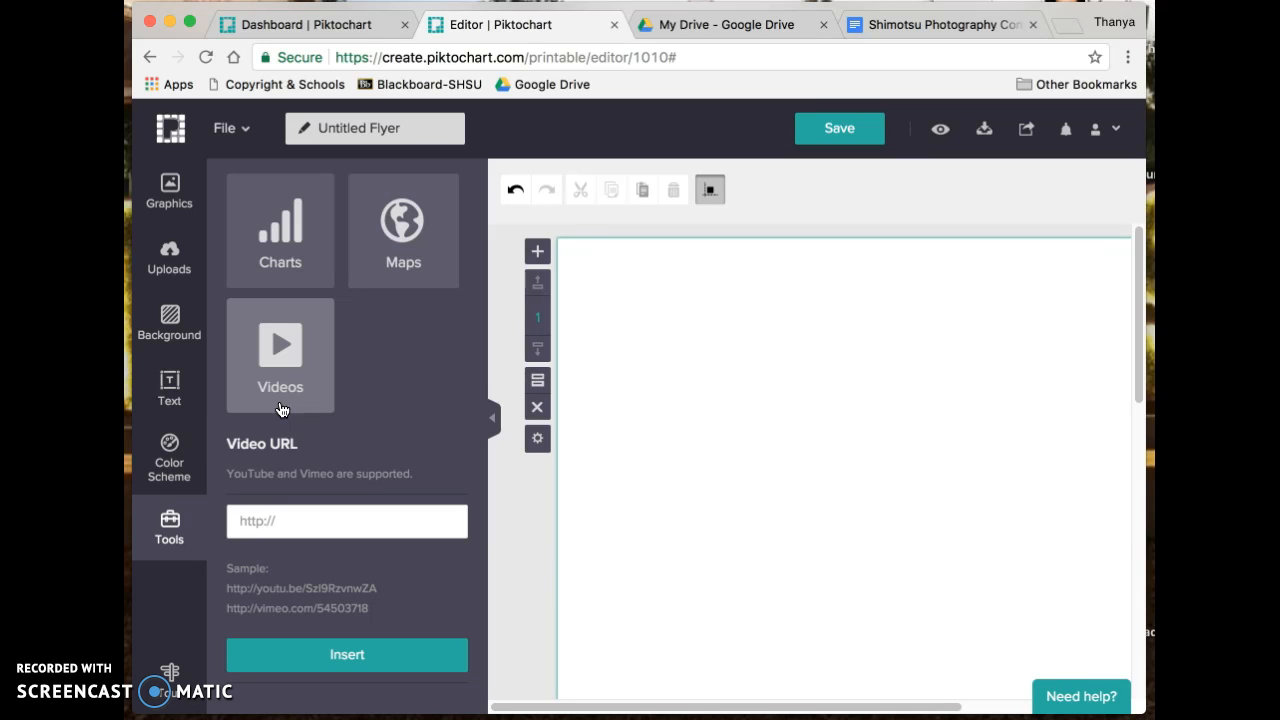
pyautogui.click(182, 208)
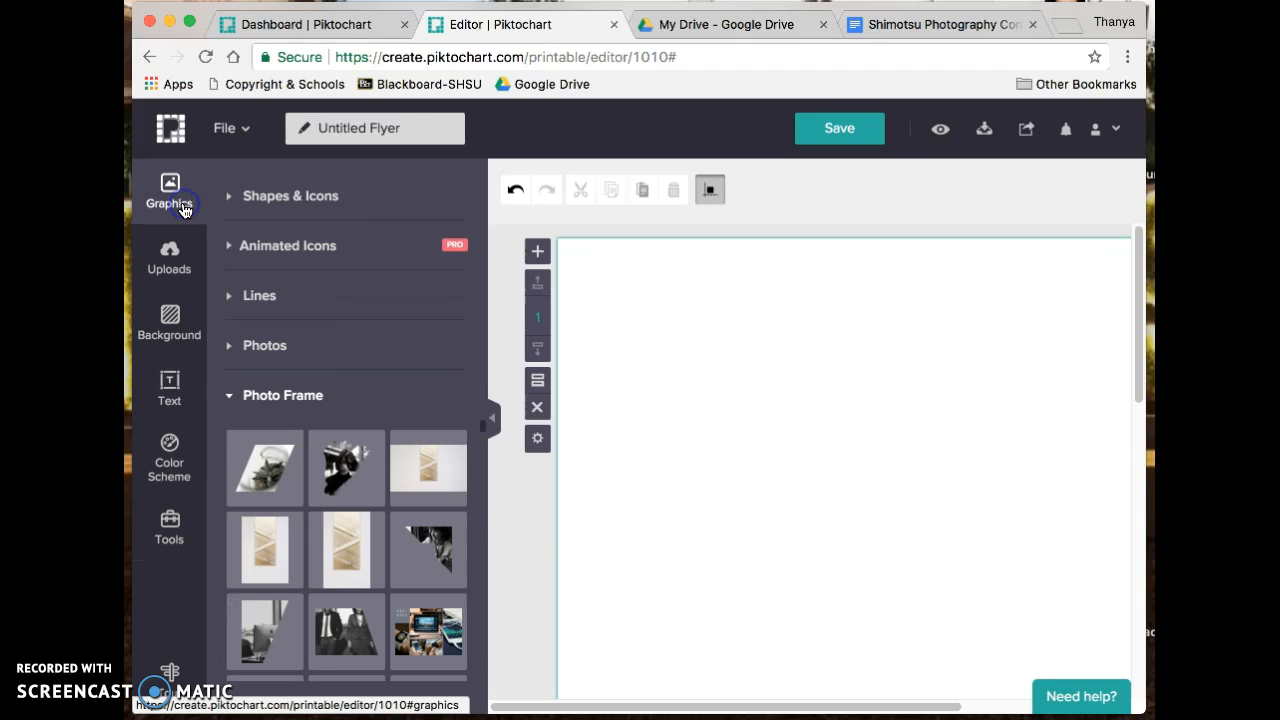
pyautogui.click(591, 433)
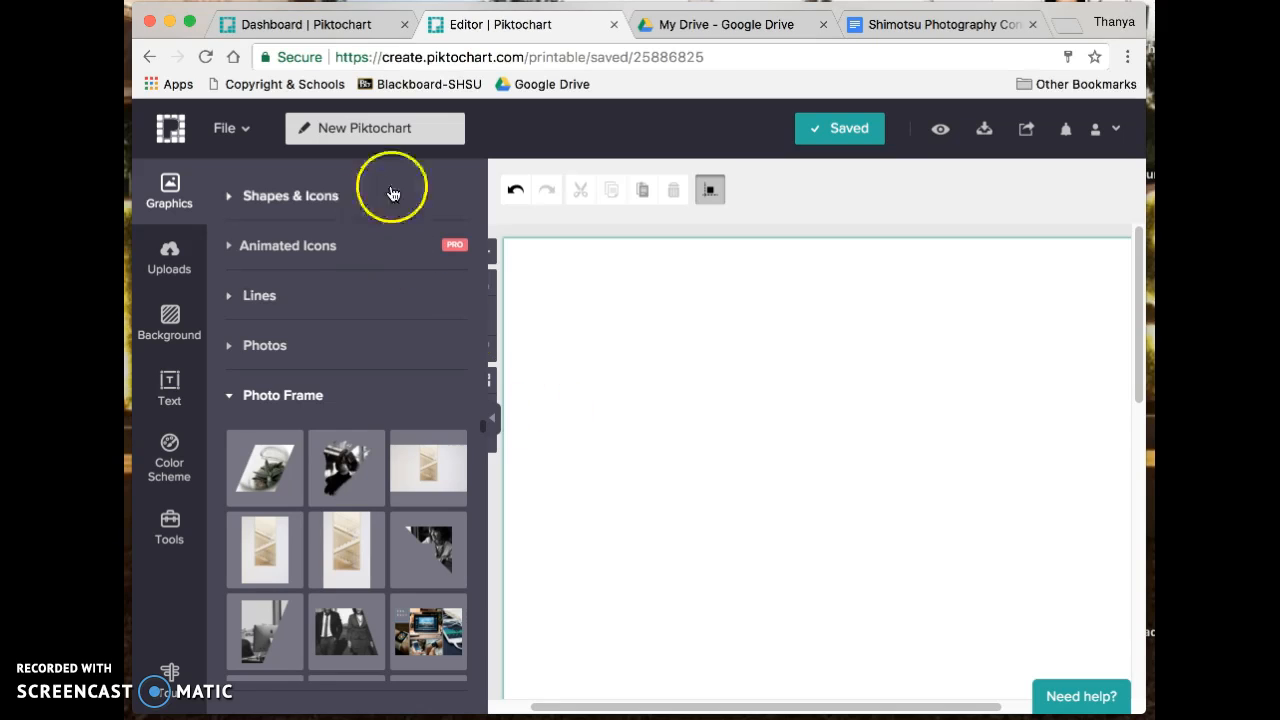
# - Review the Shimotsu Photography Contest Flyer Info document, placing the cursor in the due date
pyautogui.click(908, 37)
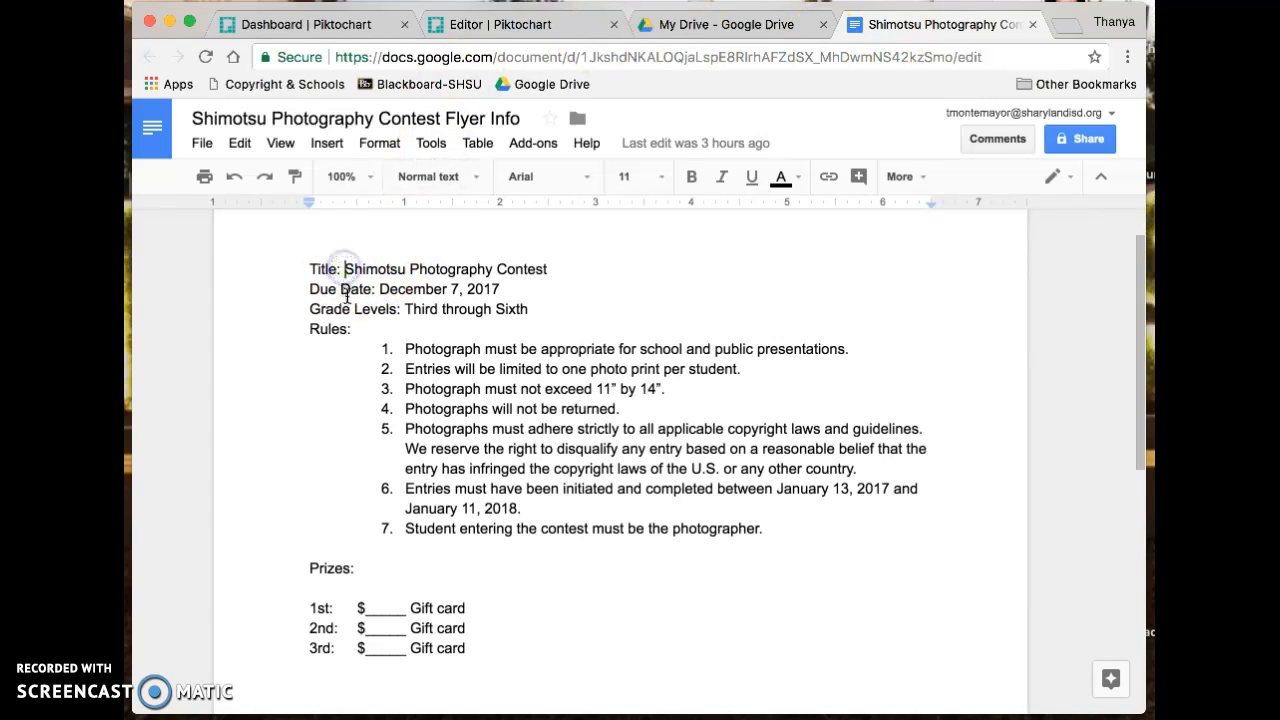
pyautogui.click(441, 290)
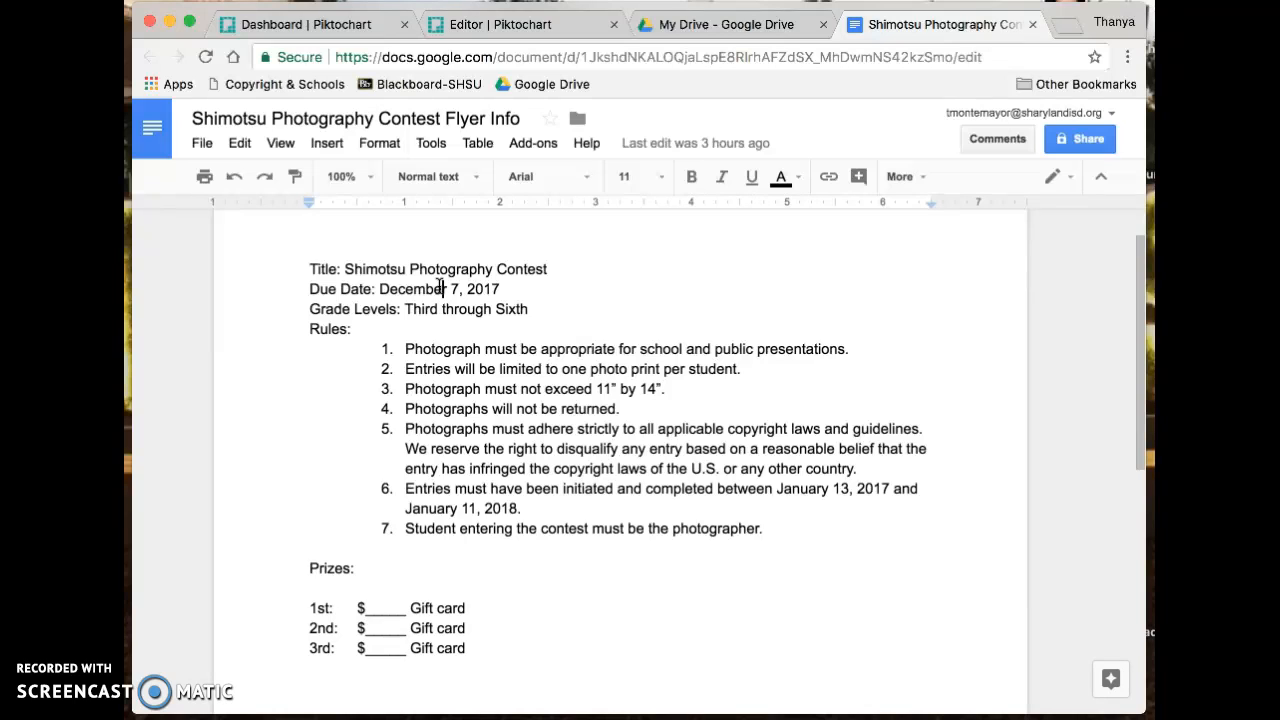
# - Back in the flyer editor, clear the page's background image in Background settings
pyautogui.click(499, 27)
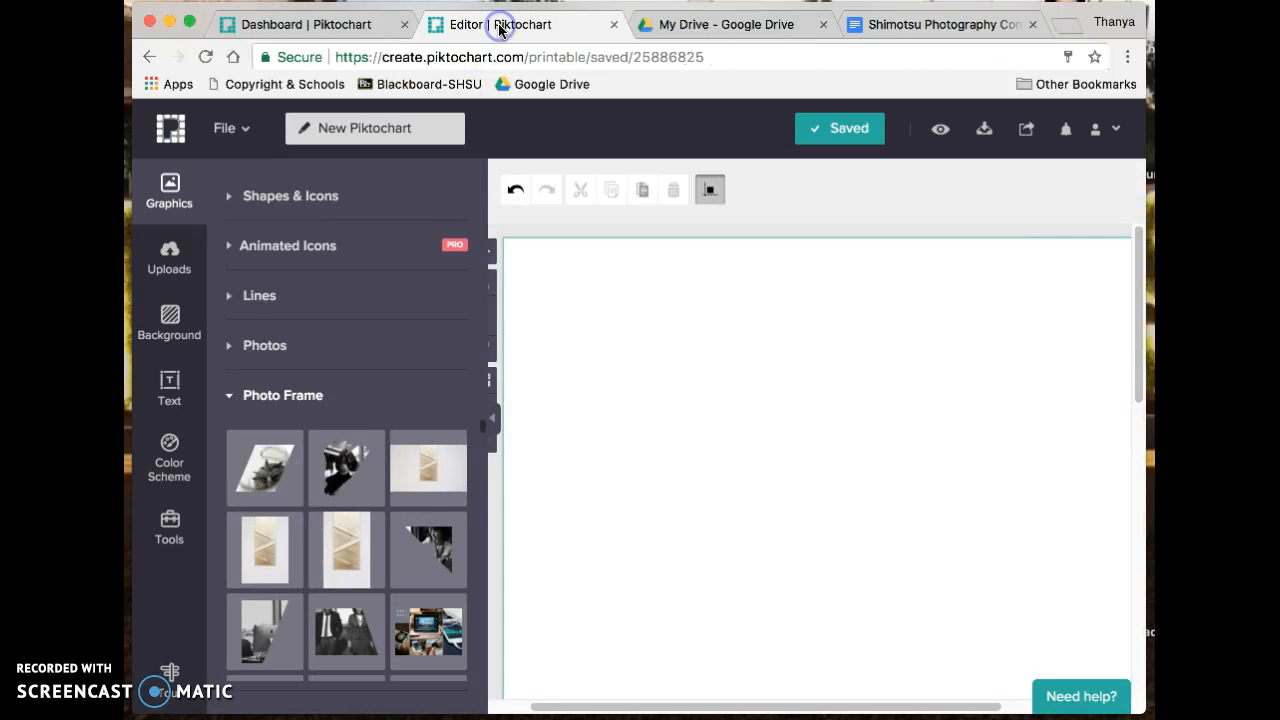
pyautogui.click(303, 200)
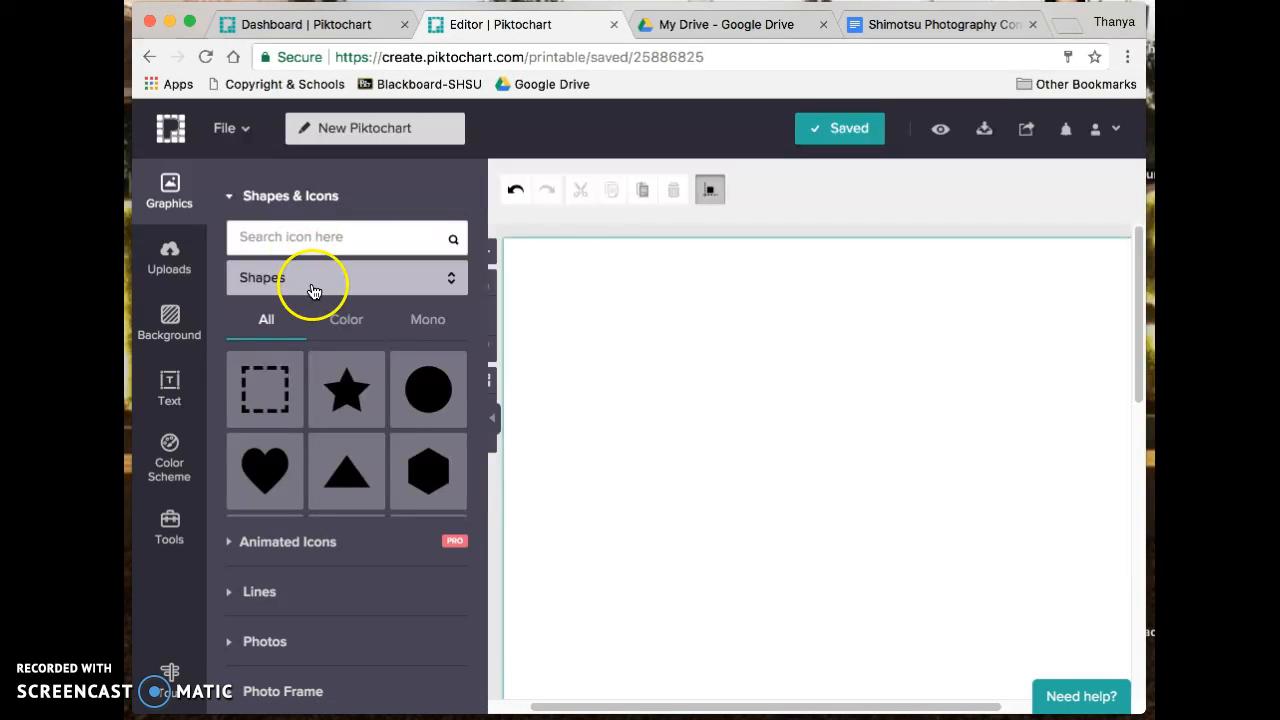
pyautogui.click(178, 324)
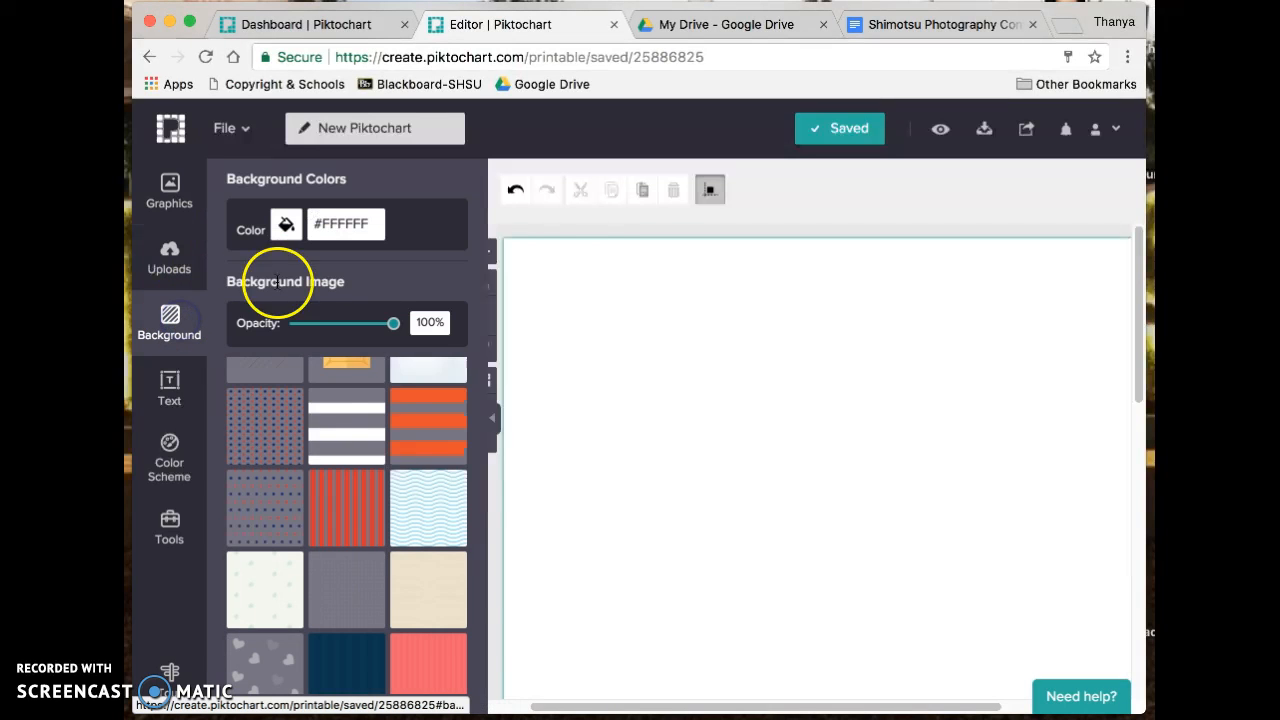
pyautogui.scroll(10, 374, 409)
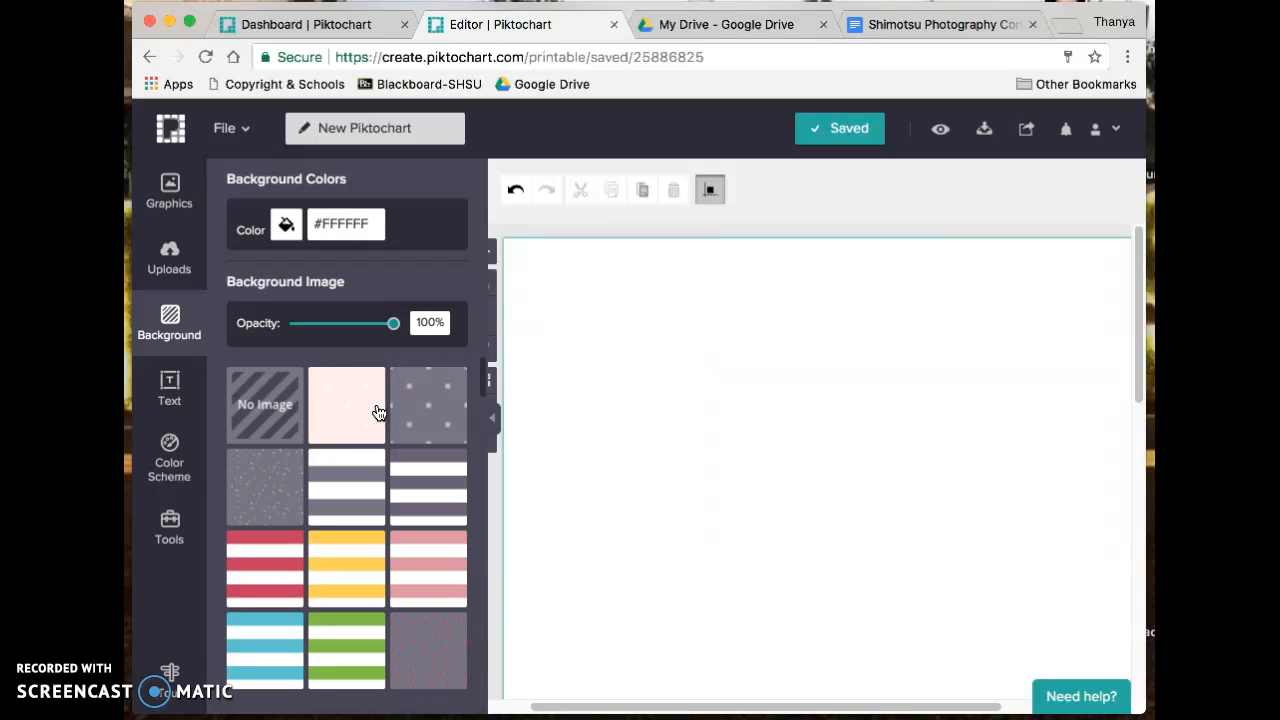
pyautogui.click(282, 413)
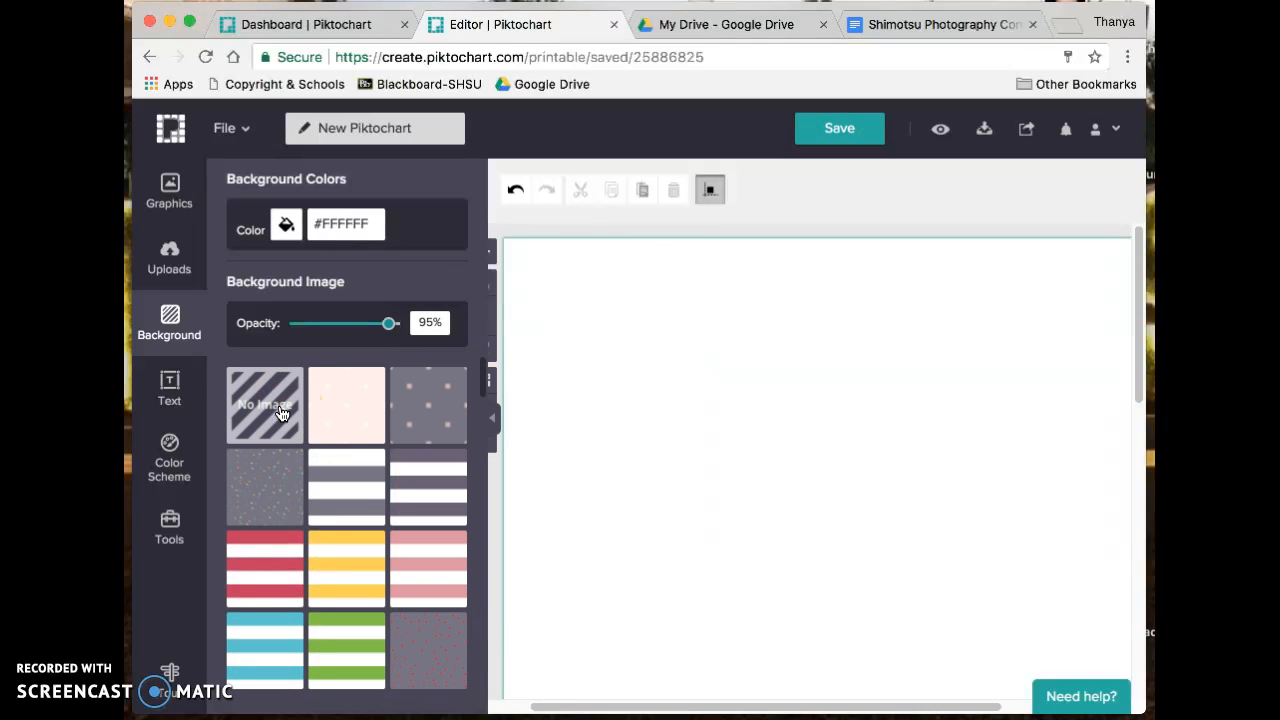
# - Preview pale pink, dot, confetti, striped, teal diamond and watermelon background patterns
pyautogui.click(352, 421)
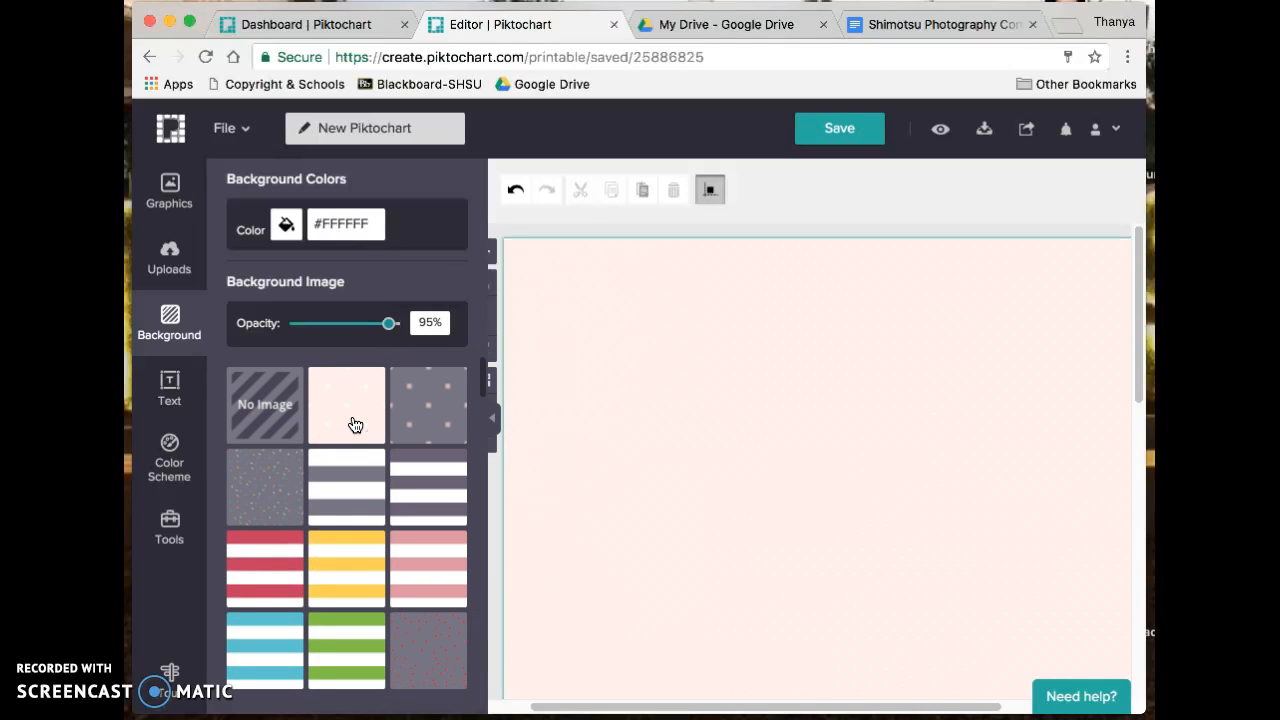
pyautogui.click(414, 410)
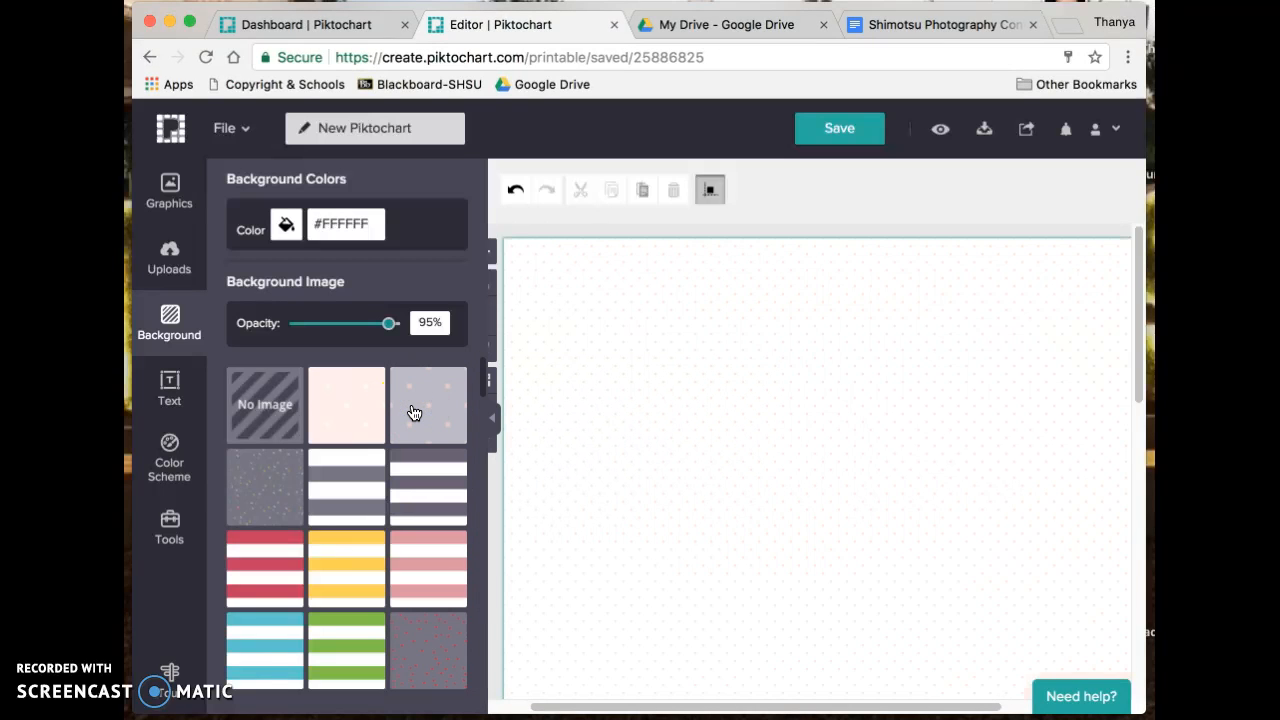
pyautogui.click(260, 495)
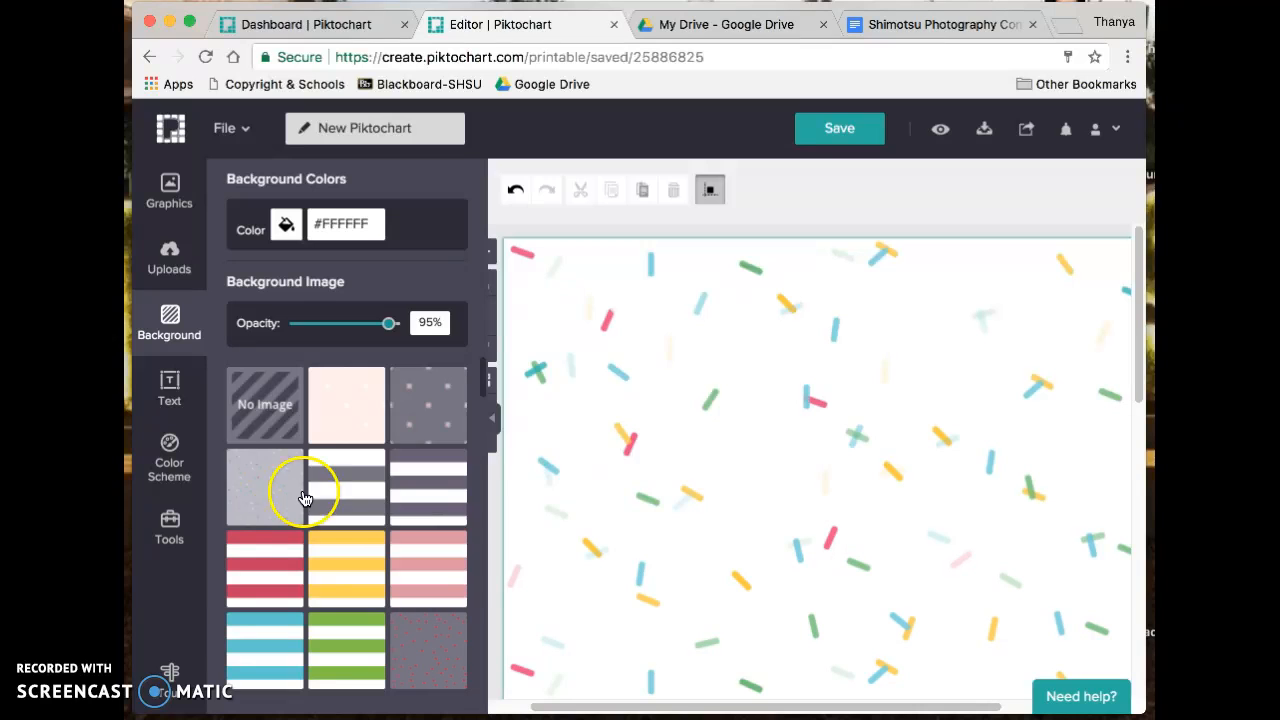
pyautogui.click(352, 508)
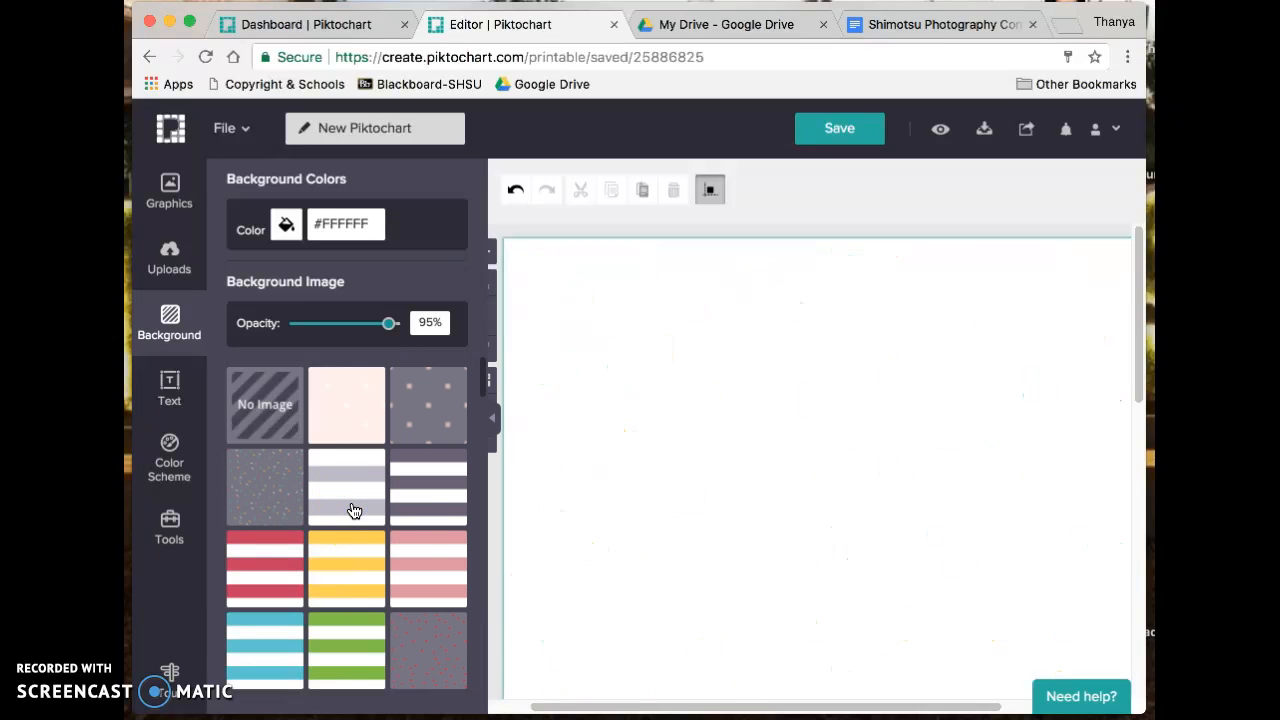
pyautogui.scroll(-5, 337, 565)
pyautogui.click(334, 568)
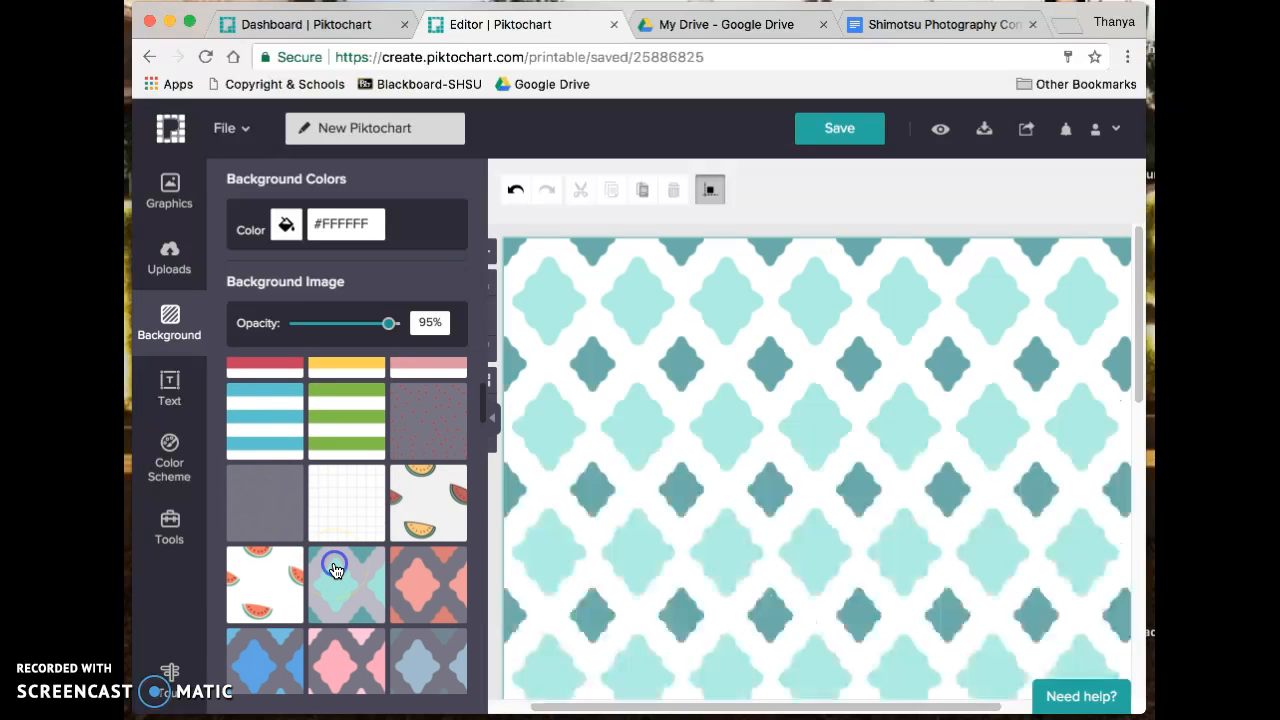
pyautogui.click(254, 586)
pyautogui.scroll(-5, 258, 590)
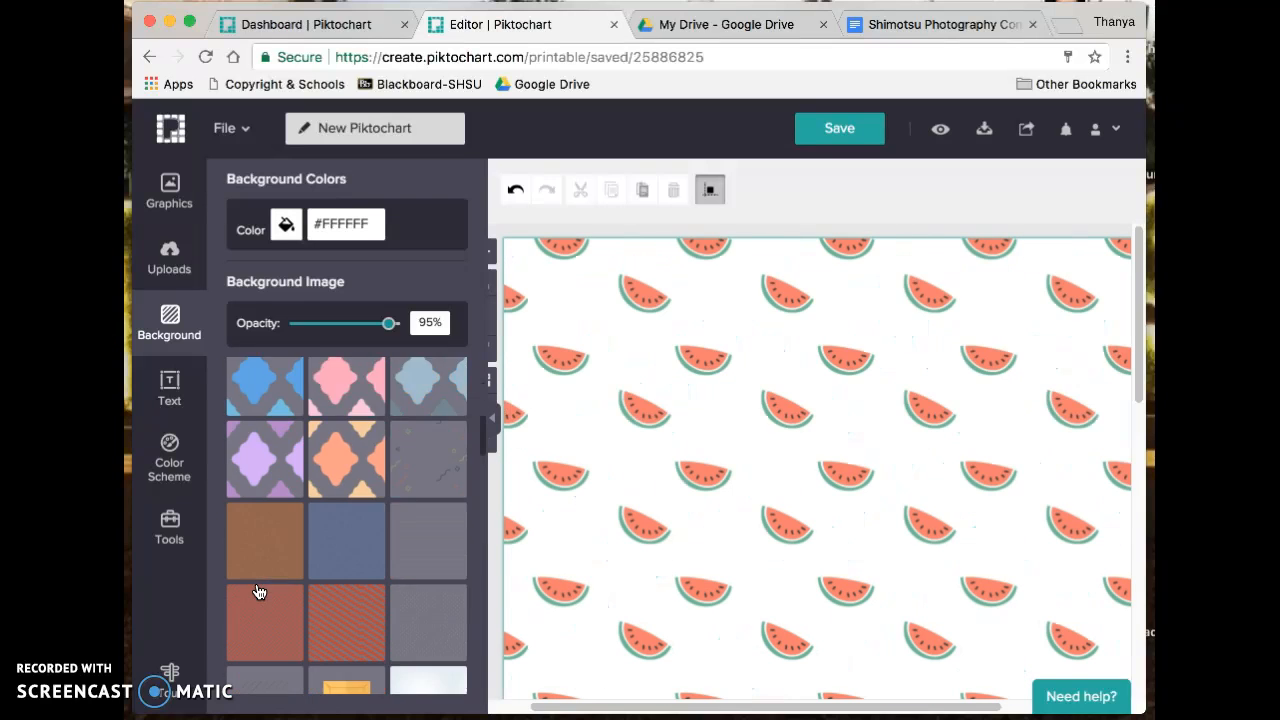
pyautogui.scroll(-10, 258, 592)
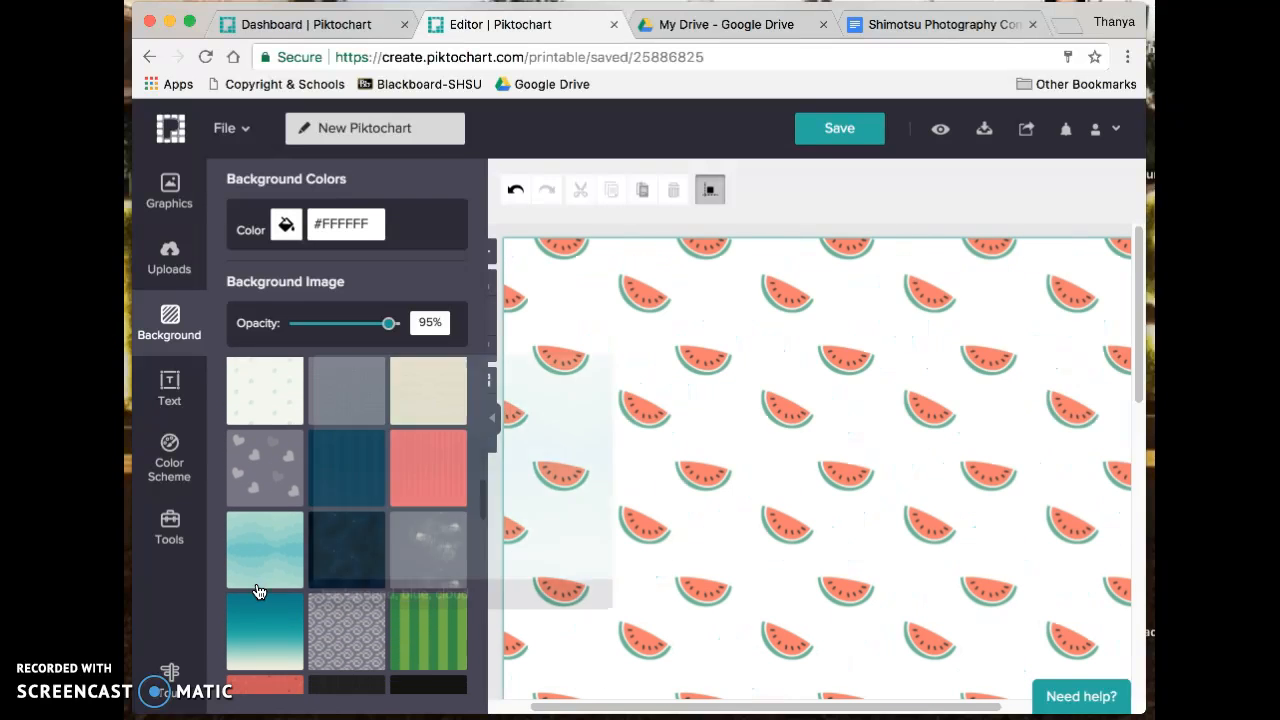
pyautogui.scroll(-10, 258, 592)
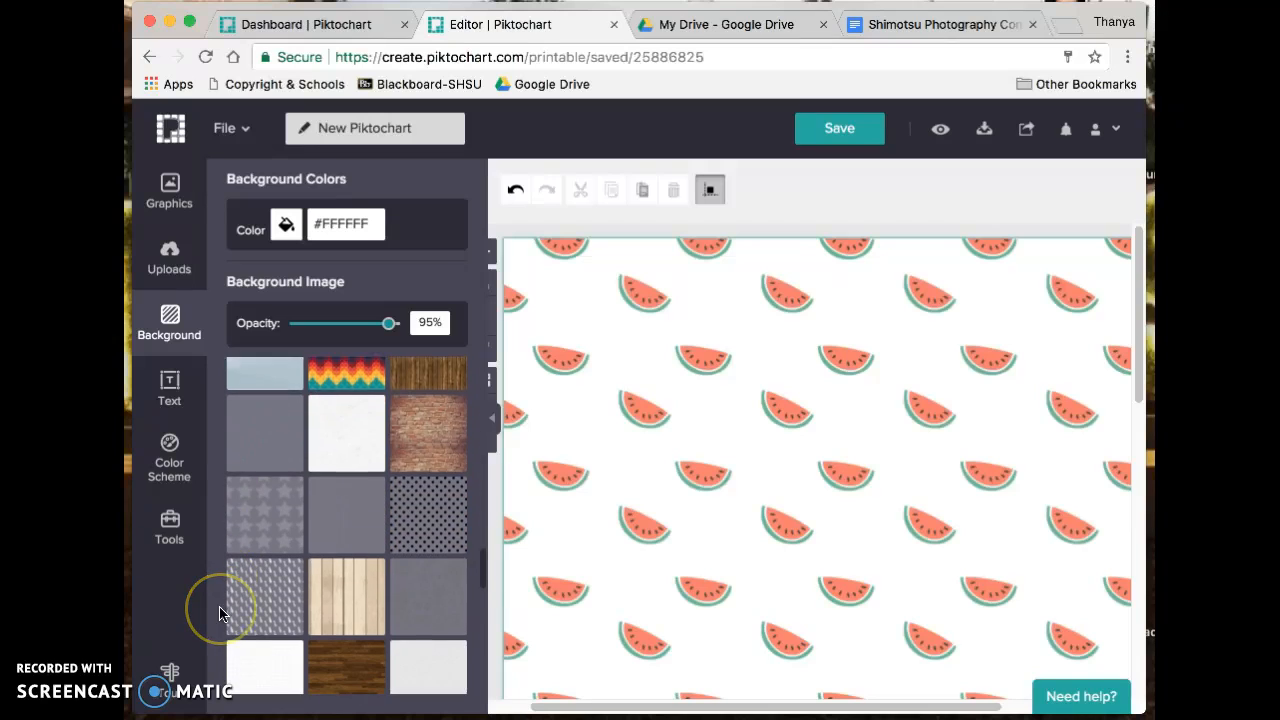
pyautogui.scroll(-10, 220, 613)
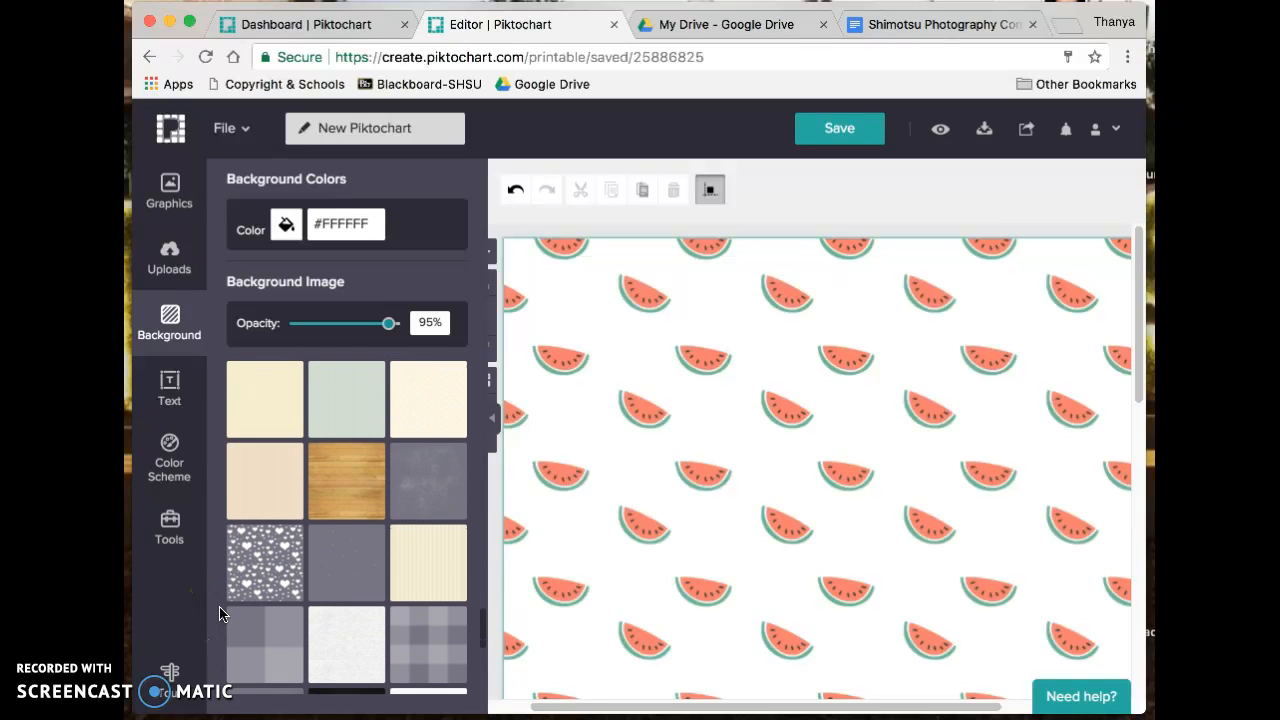
pyautogui.scroll(-10, 220, 613)
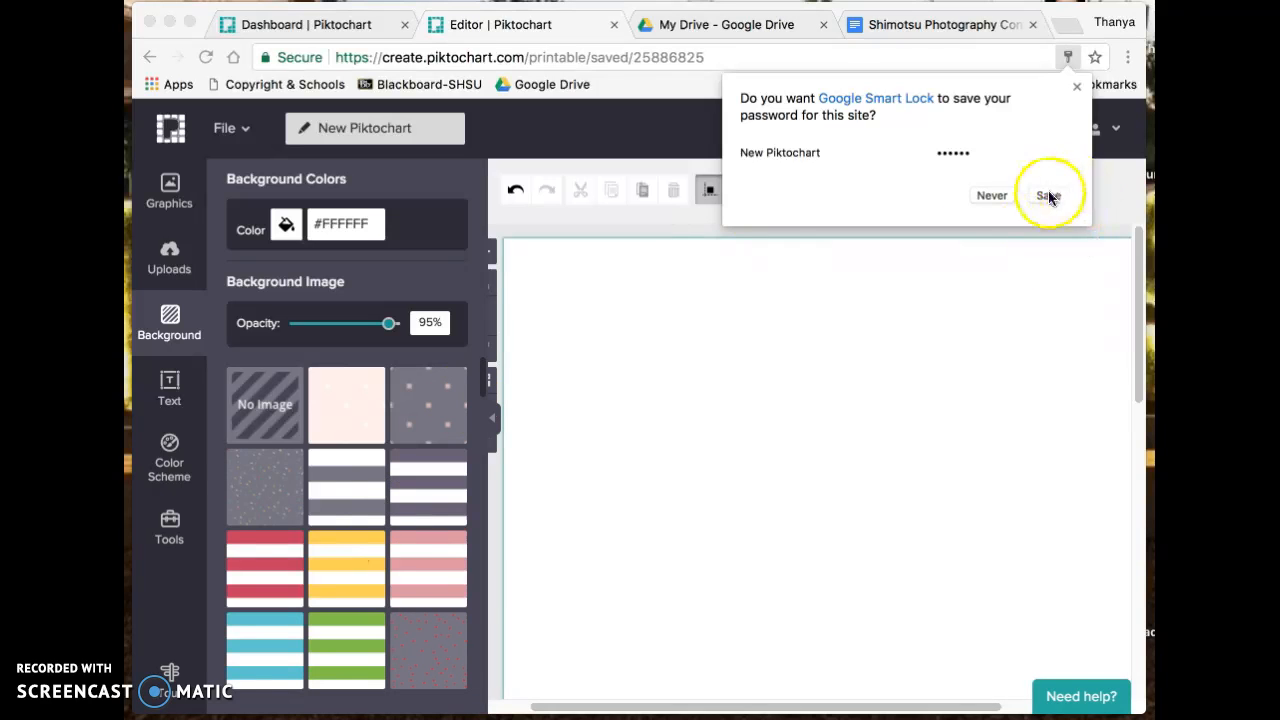
# - Dismiss the save-password prompt and search Shapes & Icons for 'photog'
pyautogui.click(1001, 199)
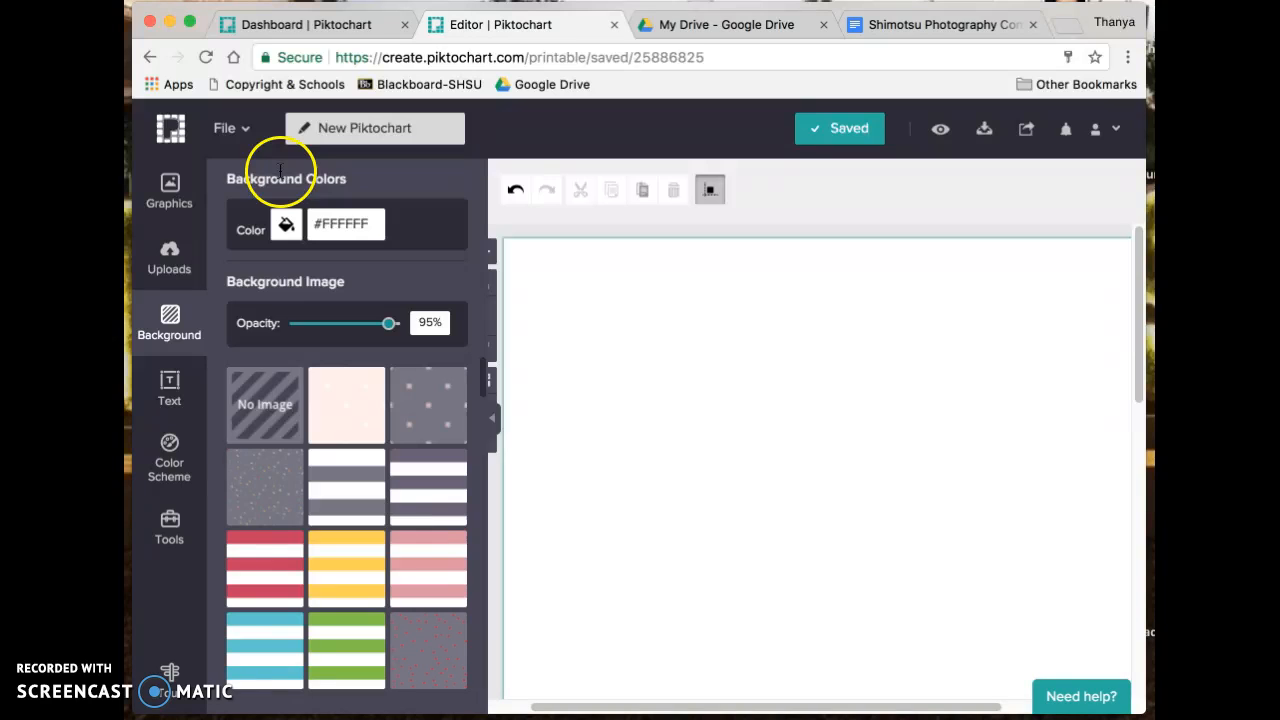
pyautogui.click(176, 193)
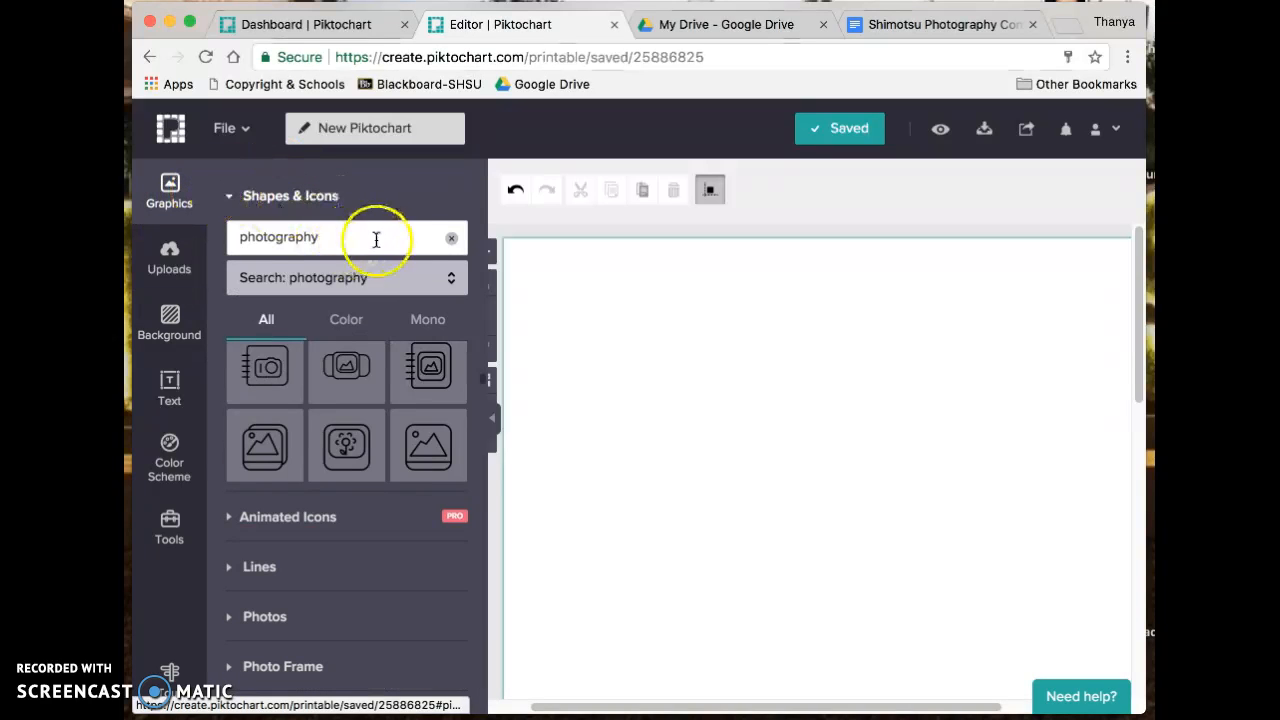
pyautogui.click(450, 238)
pyautogui.click(404, 237)
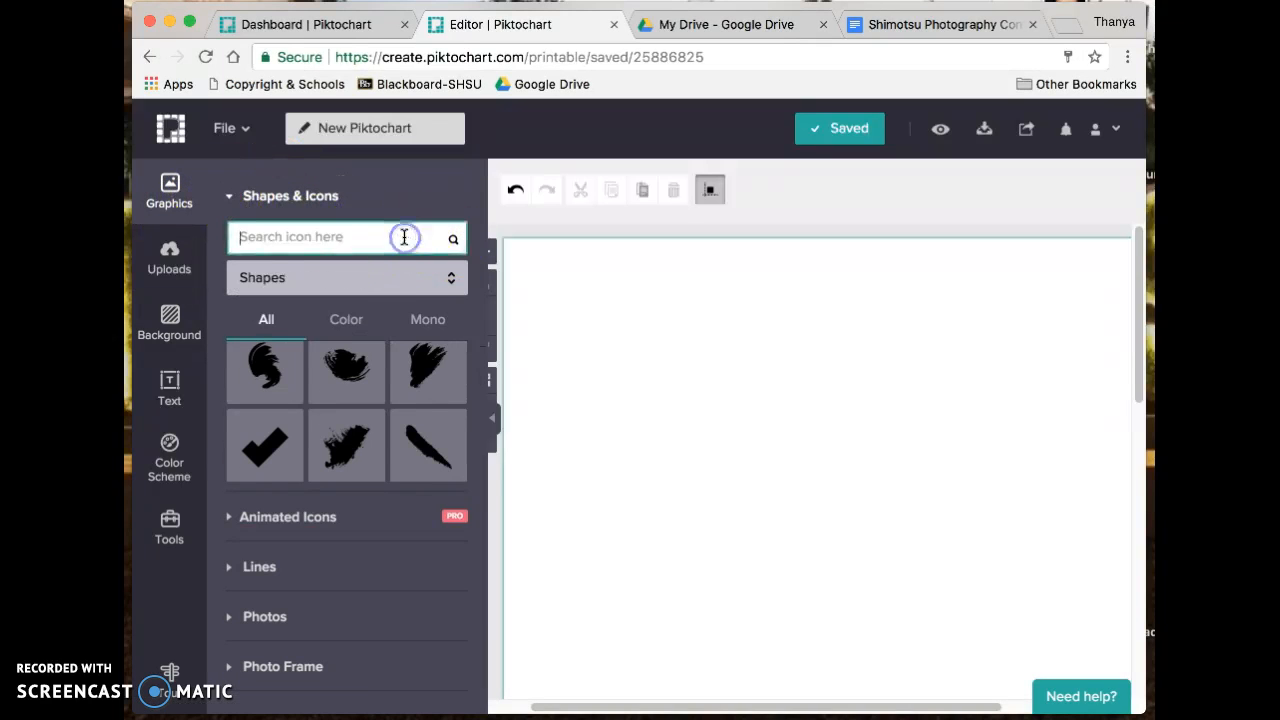
pyautogui.write('photography')
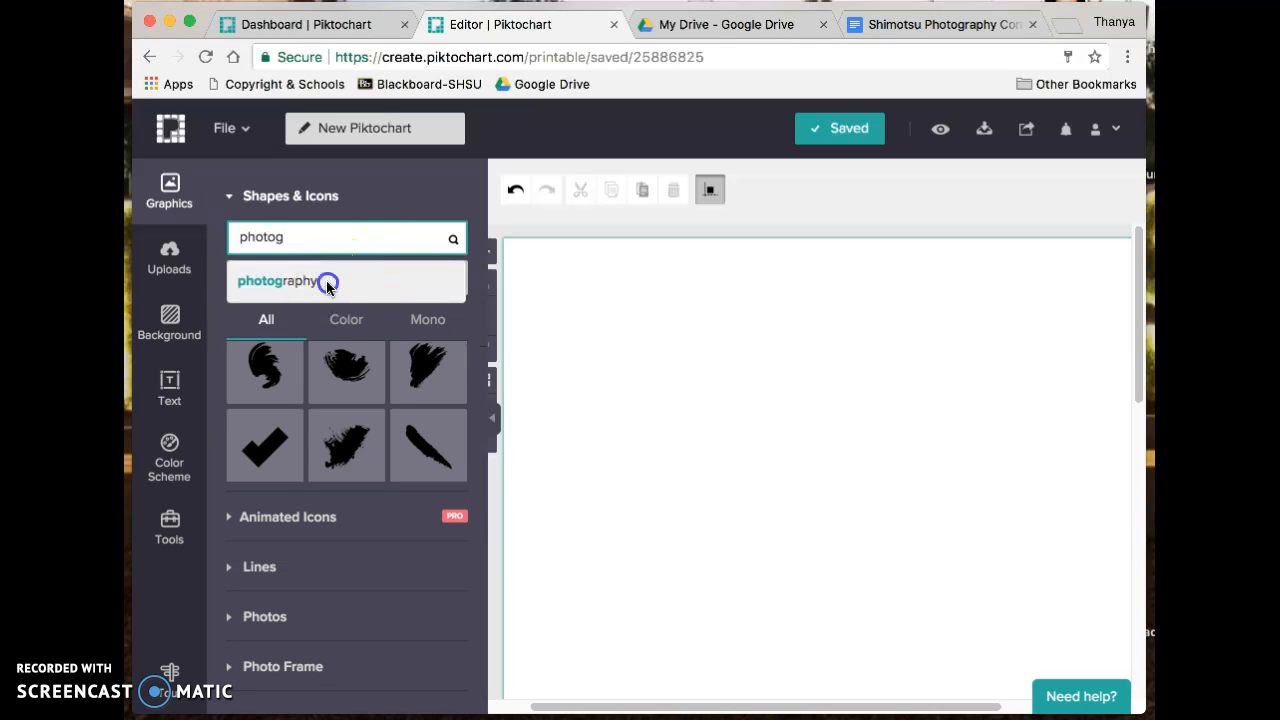
pyautogui.click(328, 281)
# - Search the icons for 'camera' and browse results of every style
pyautogui.click(306, 240)
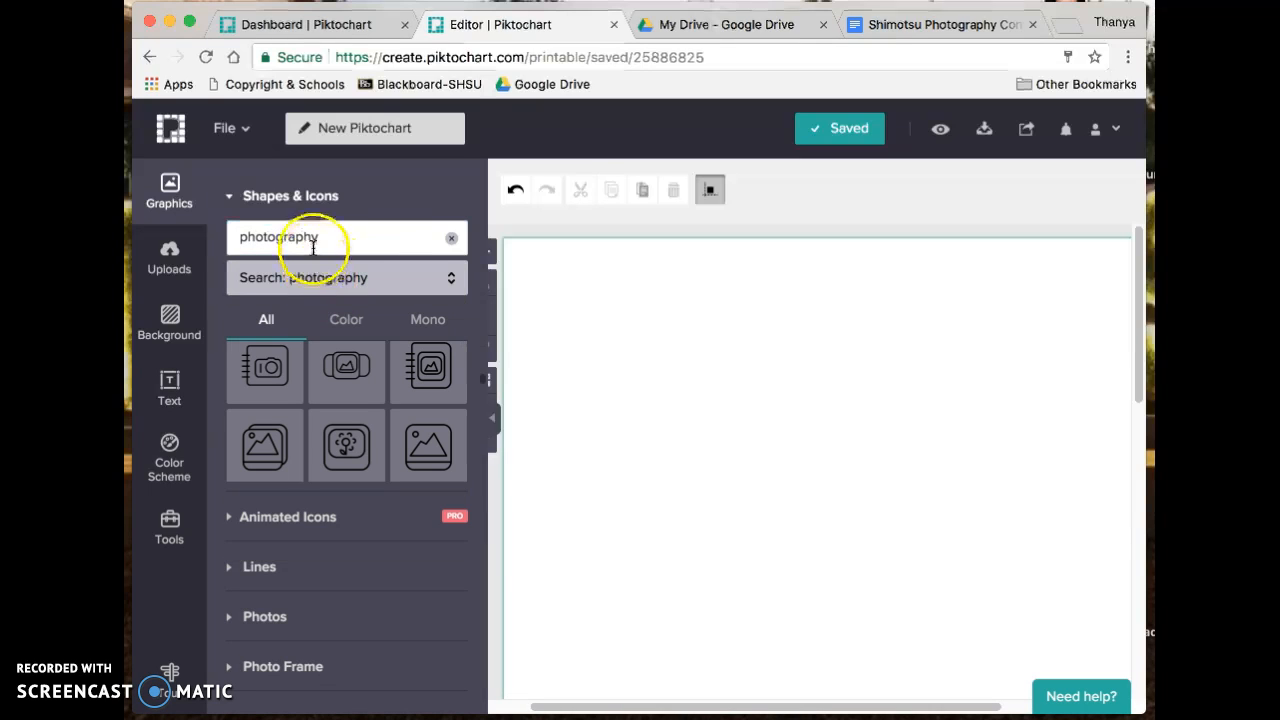
pyautogui.doubleClick(322, 237)
pyautogui.write('camar')
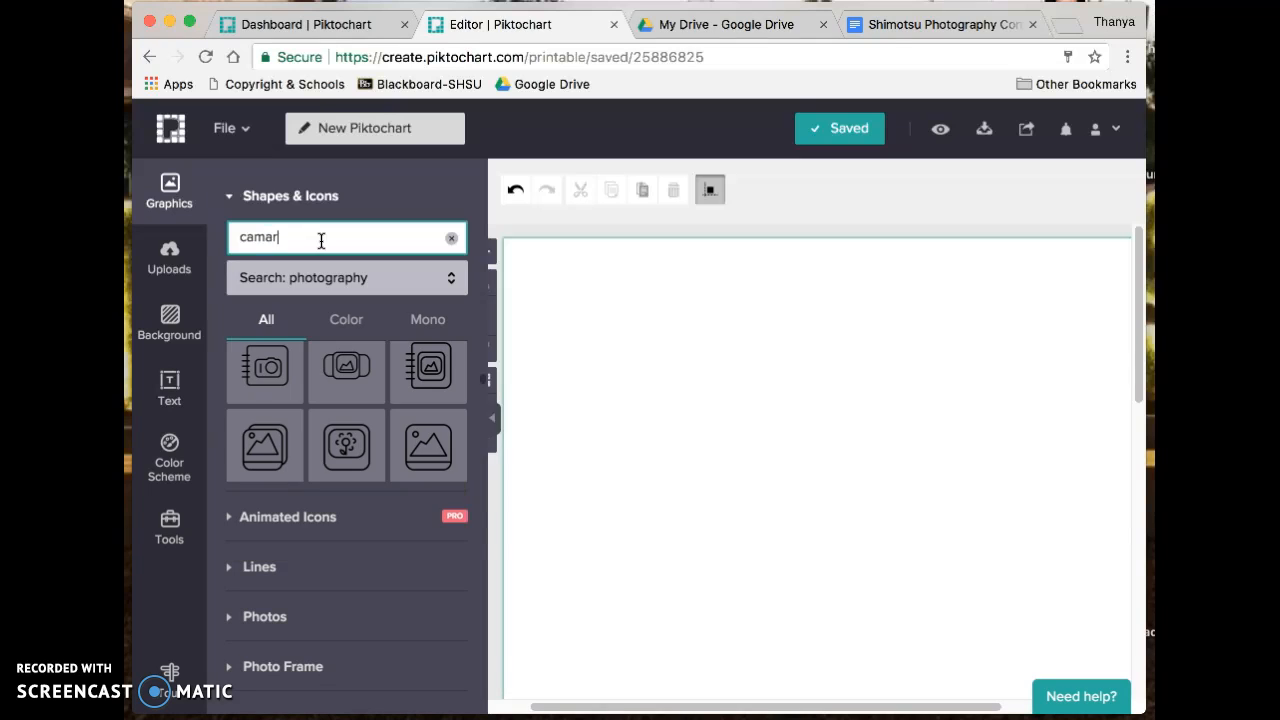
pyautogui.press('BackSpace')
pyautogui.press('BackSpace')
pyautogui.write('era')
pyautogui.click(283, 281)
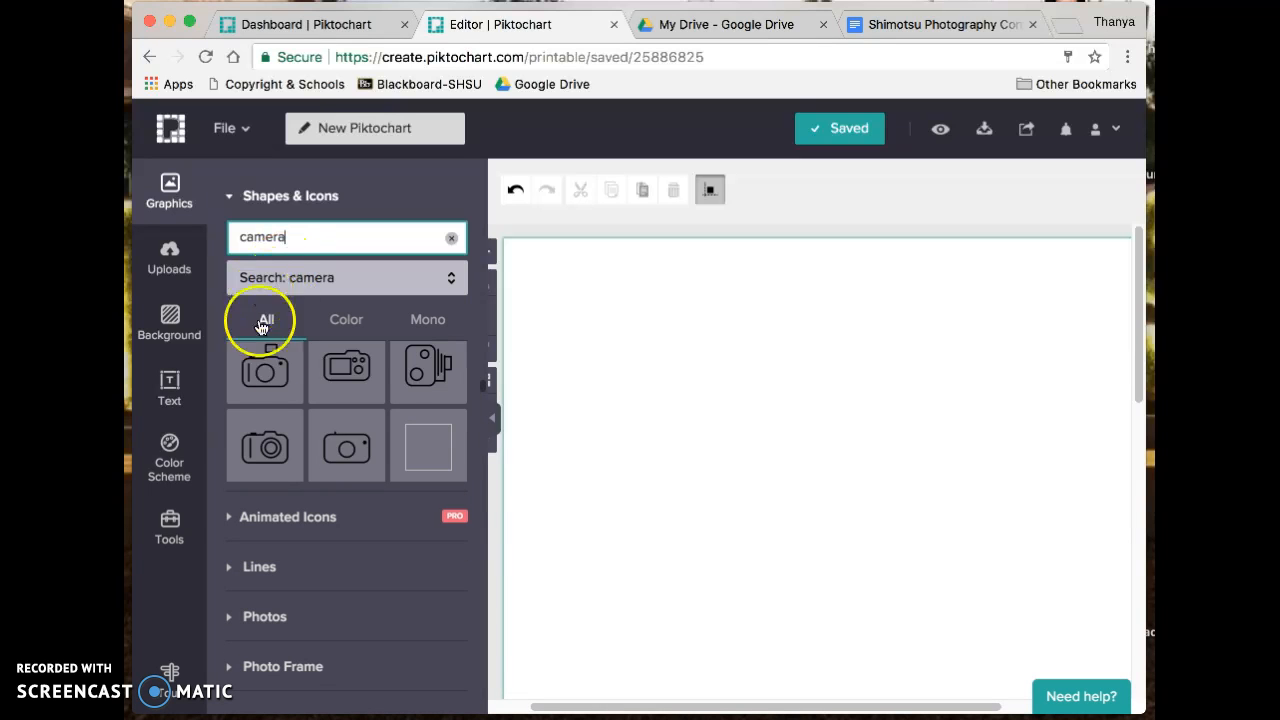
pyautogui.scroll(-3, 362, 445)
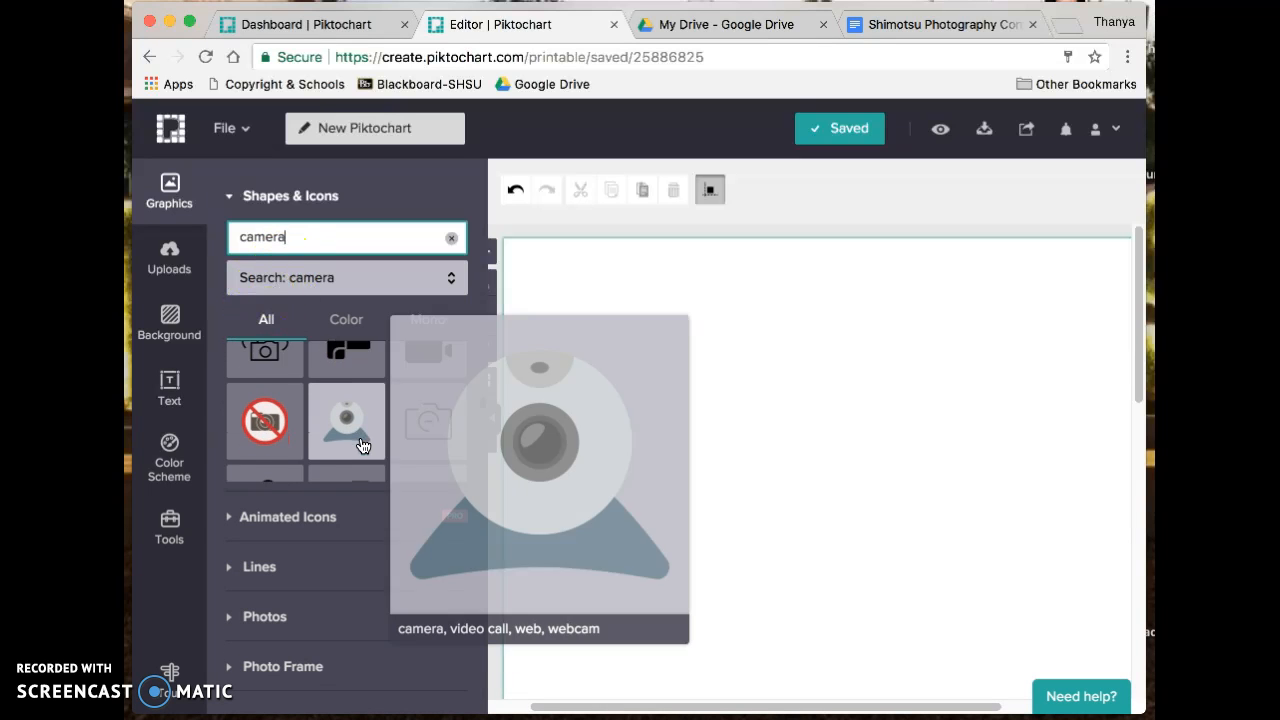
pyautogui.scroll(-4, 362, 446)
pyautogui.scroll(-1, 340, 446)
pyautogui.scroll(-5, 340, 446)
# - Search 'photograp' again and add the outline camera icon to the flyer
pyautogui.doubleClick(316, 236)
pyautogui.write('photograp')
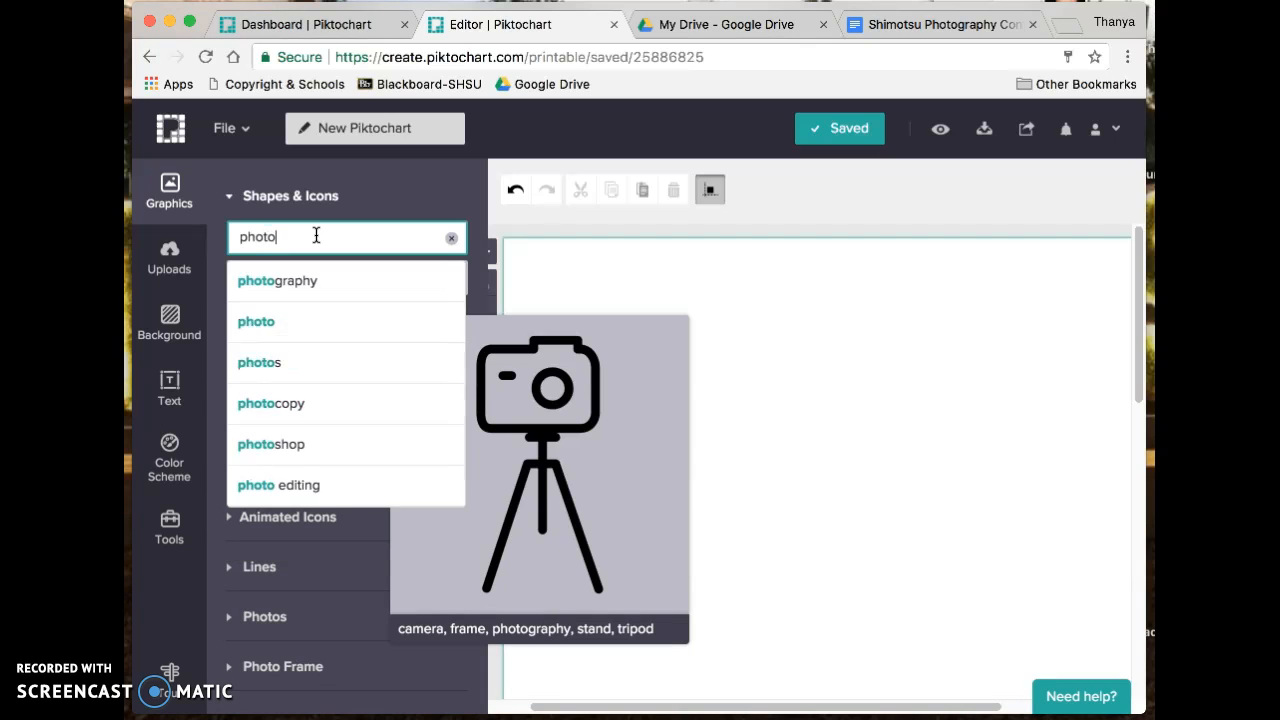
pyautogui.click(330, 281)
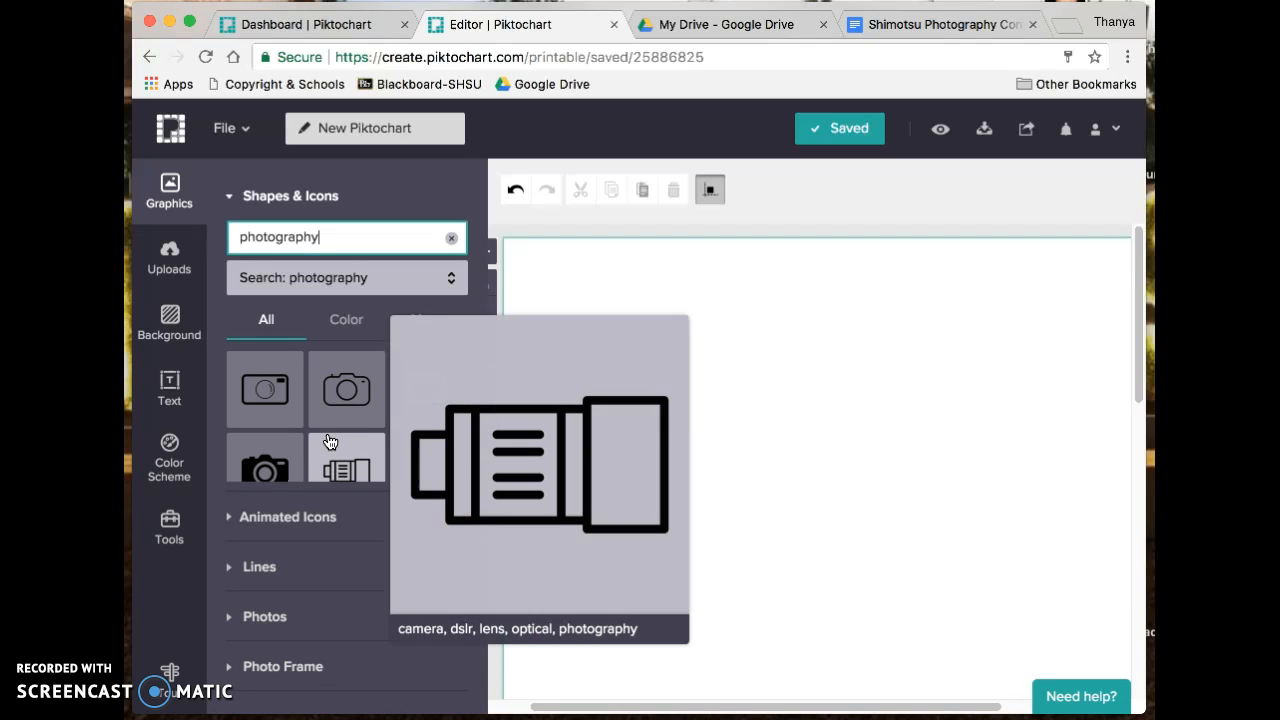
pyautogui.click(346, 389)
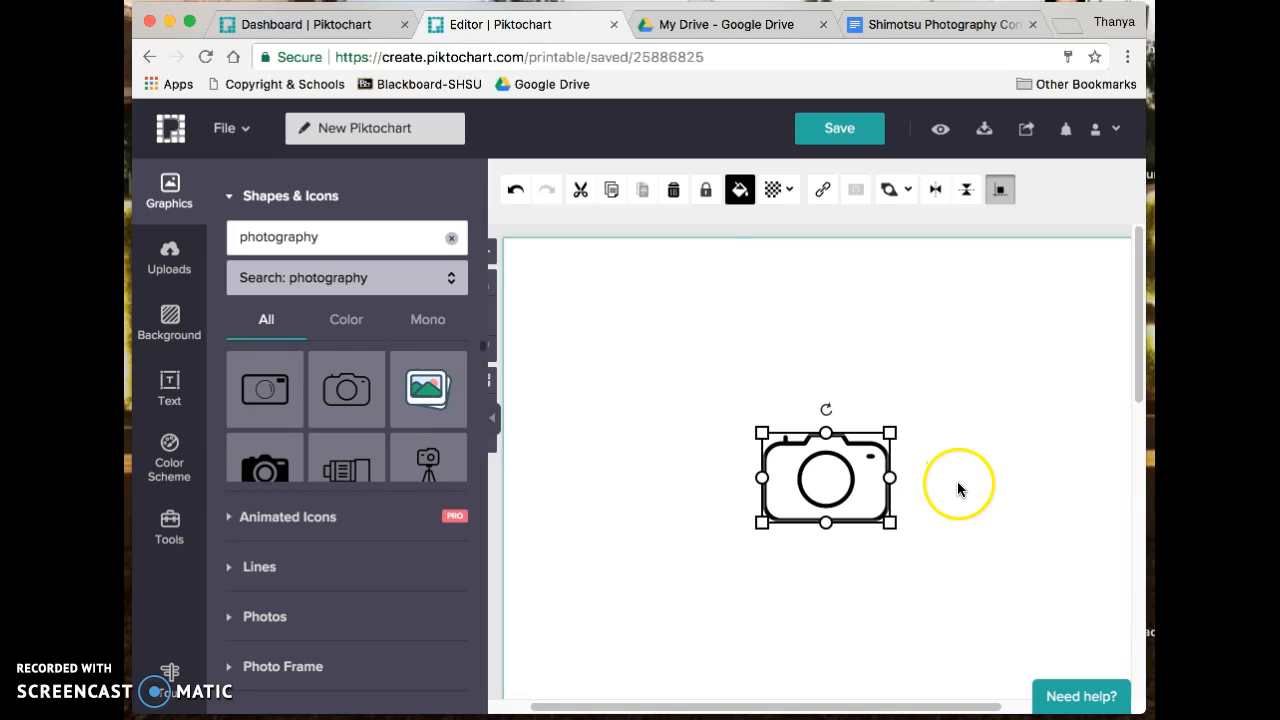
# - Resize the outline camera icon and move it to the flyer's top-left area
pyautogui.moveTo(761, 431); pyautogui.dragTo(603, 311)
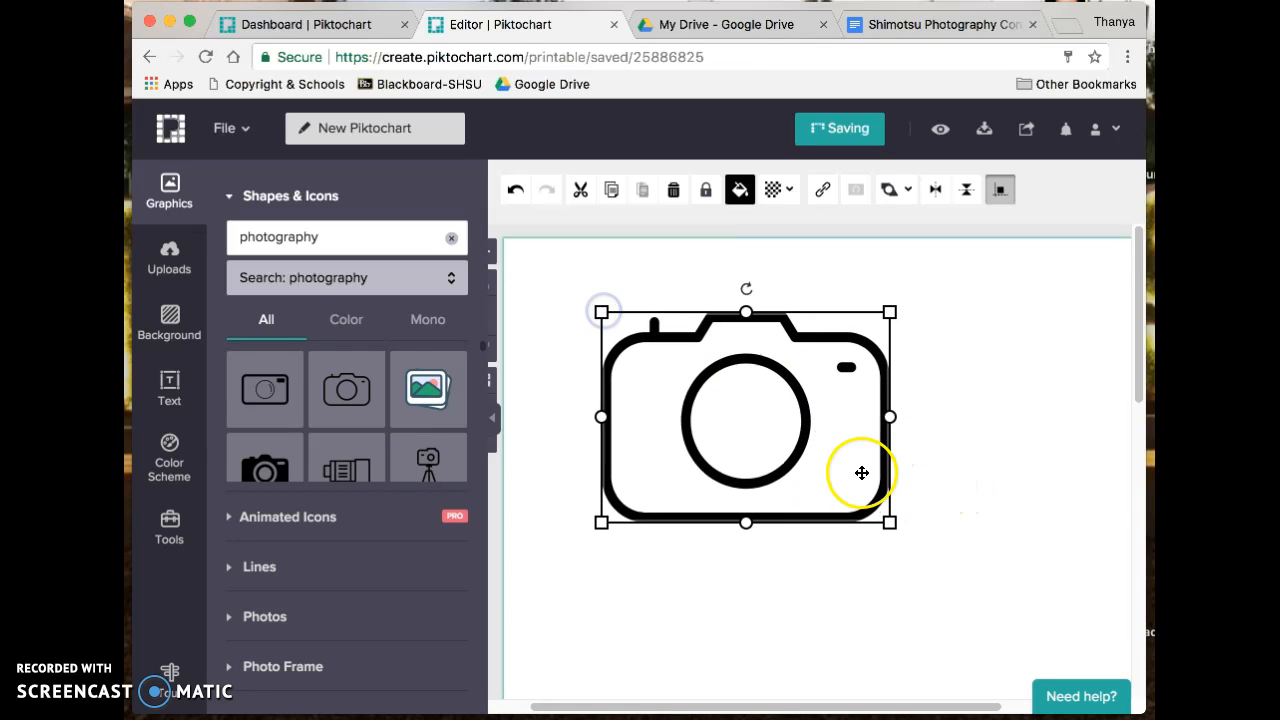
pyautogui.moveTo(890, 522); pyautogui.dragTo(1046, 484)
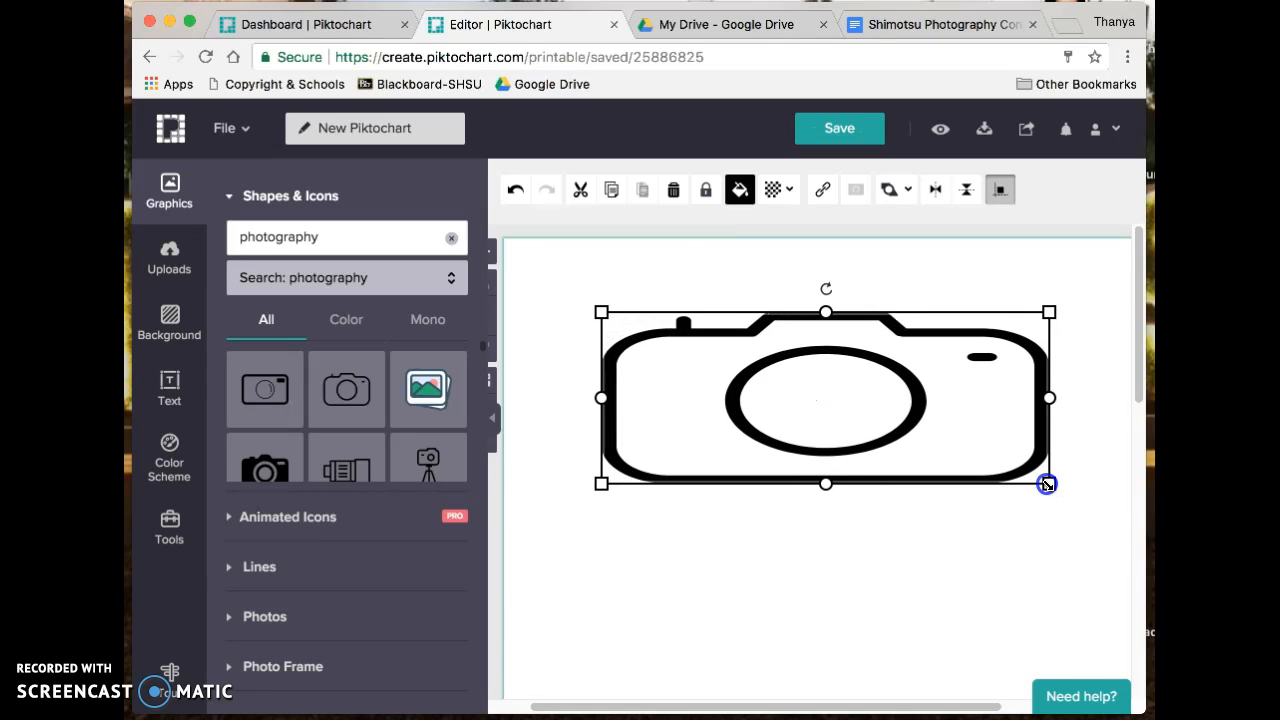
pyautogui.click(493, 430)
pyautogui.moveTo(654, 400); pyautogui.dragTo(742, 427)
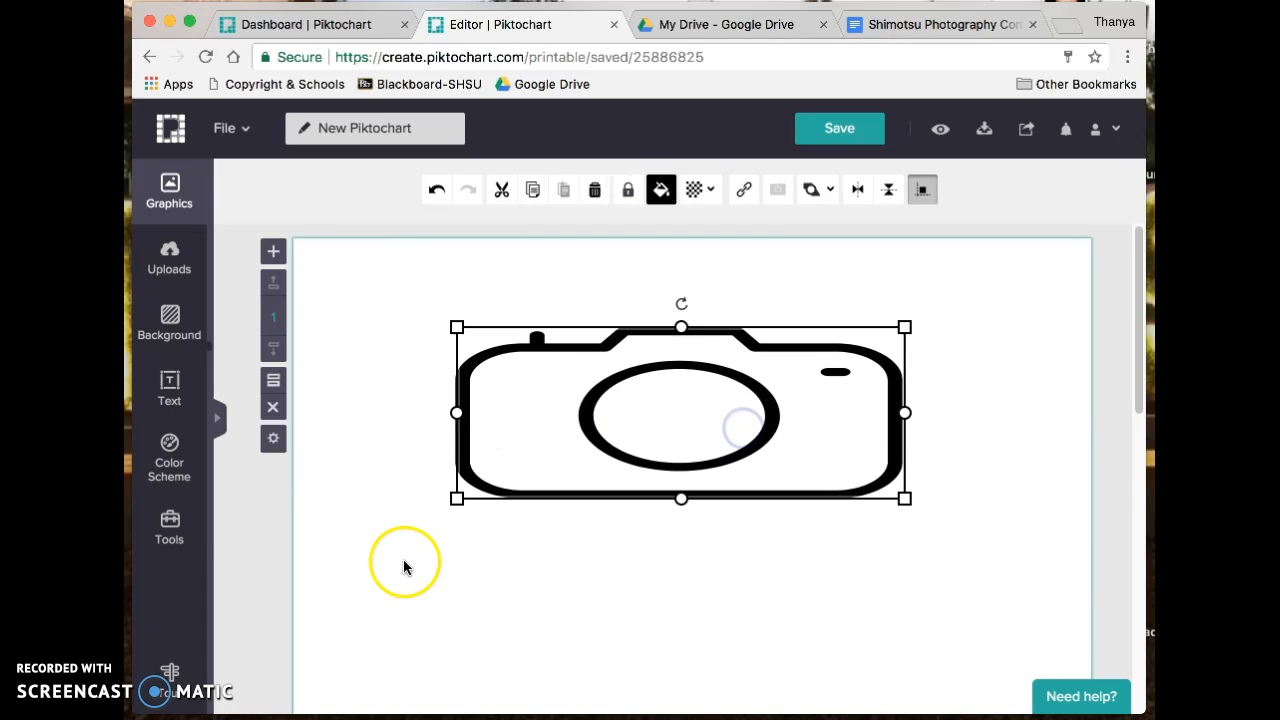
pyautogui.moveTo(457, 497); pyautogui.dragTo(668, 476)
pyautogui.click(777, 374)
pyautogui.moveTo(820, 403); pyautogui.dragTo(496, 354)
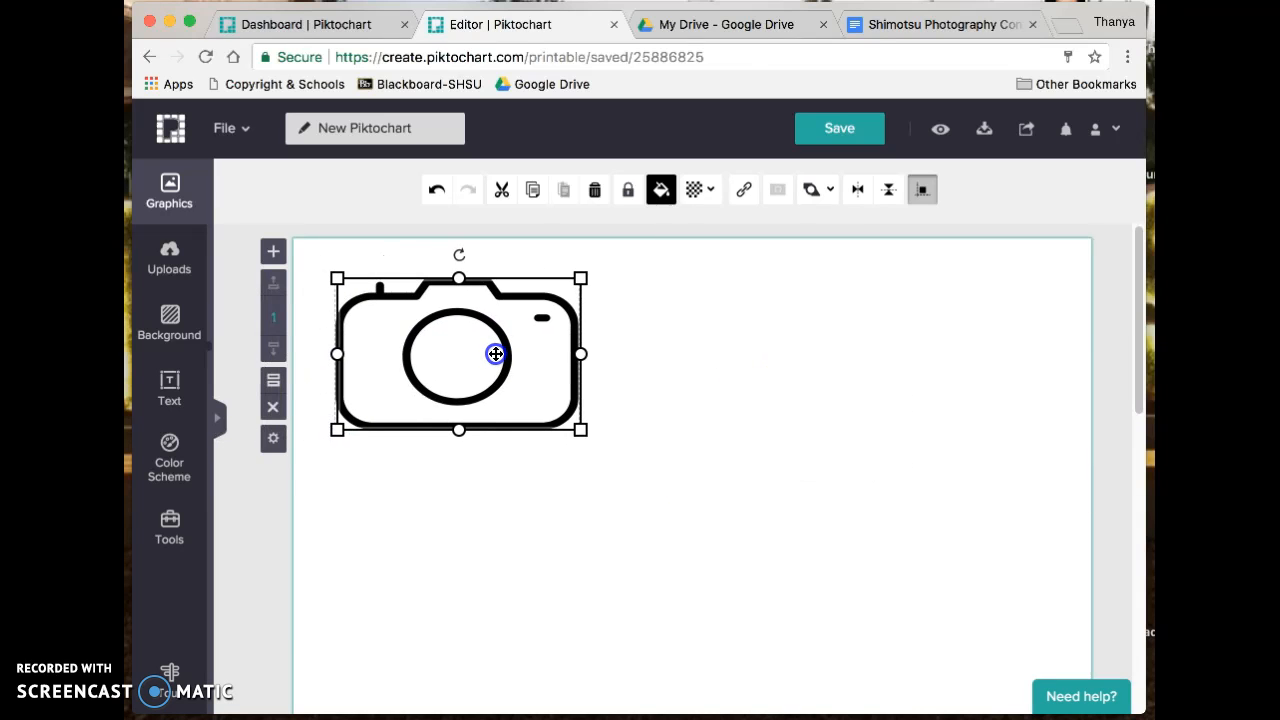
pyautogui.click(595, 468)
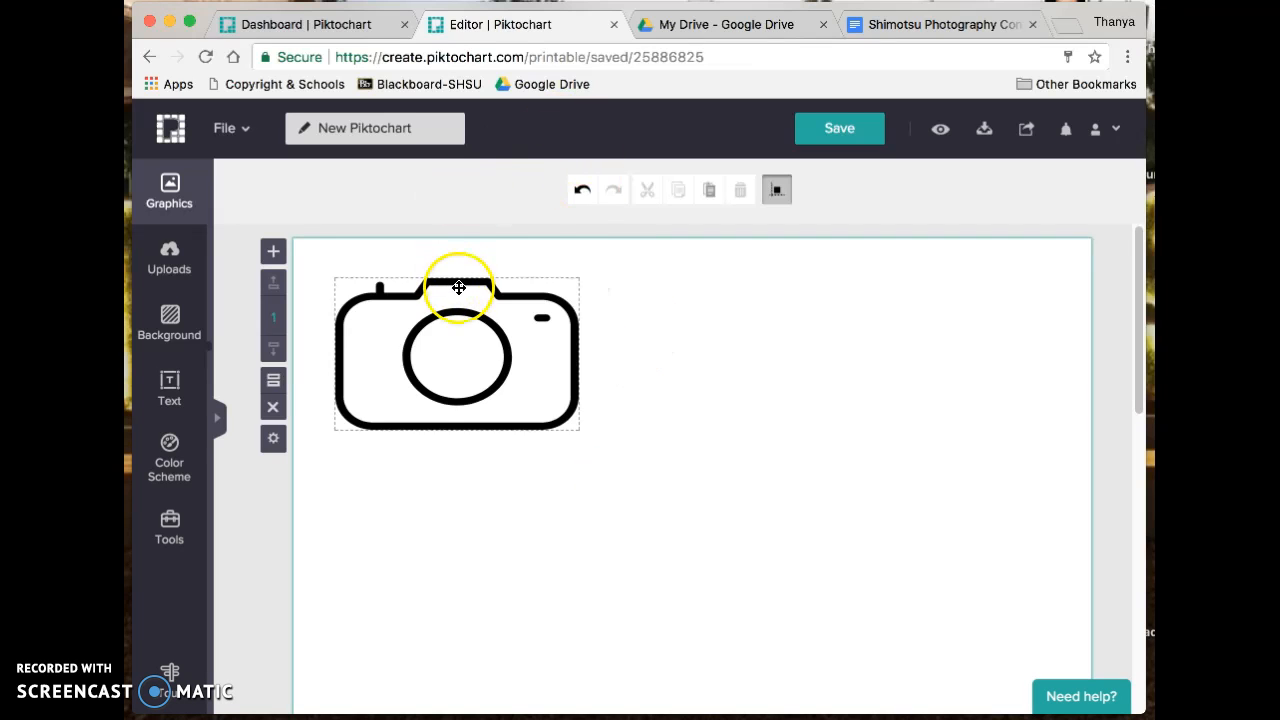
# - Add the blue Business Showcase text frame from the Text panel's frame library
pyautogui.click(171, 393)
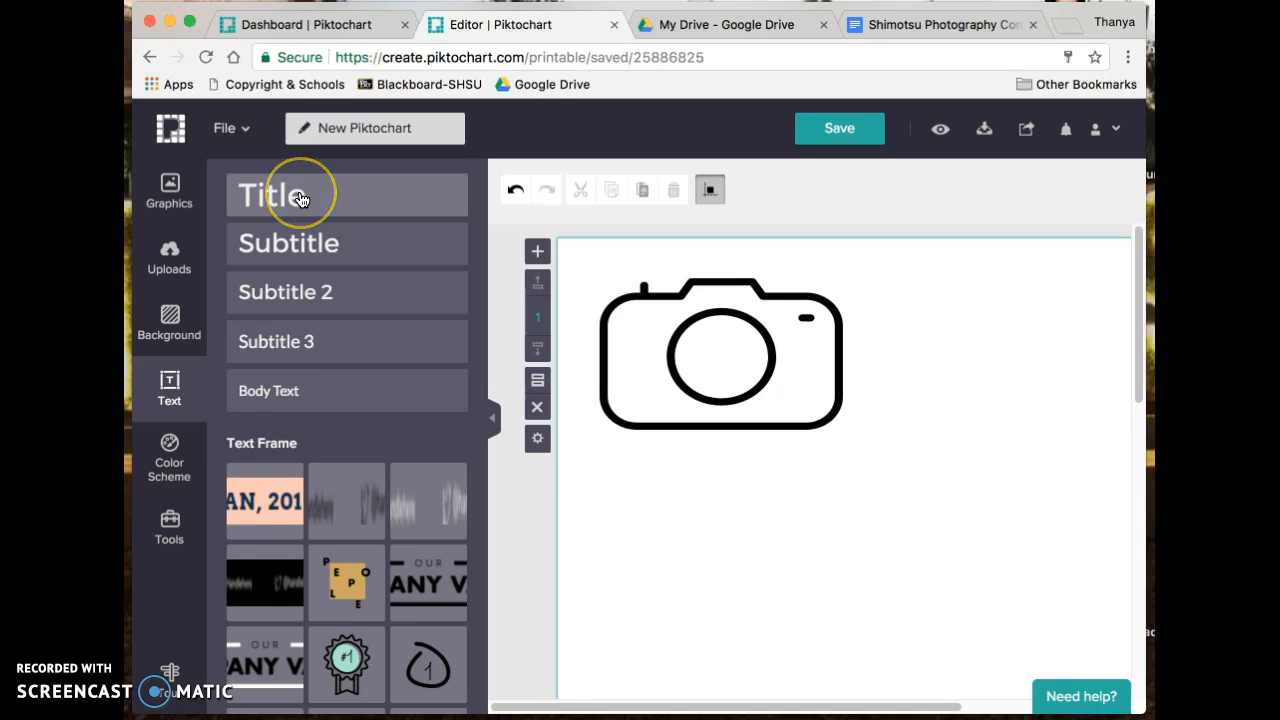
pyautogui.scroll(-5, 355, 530)
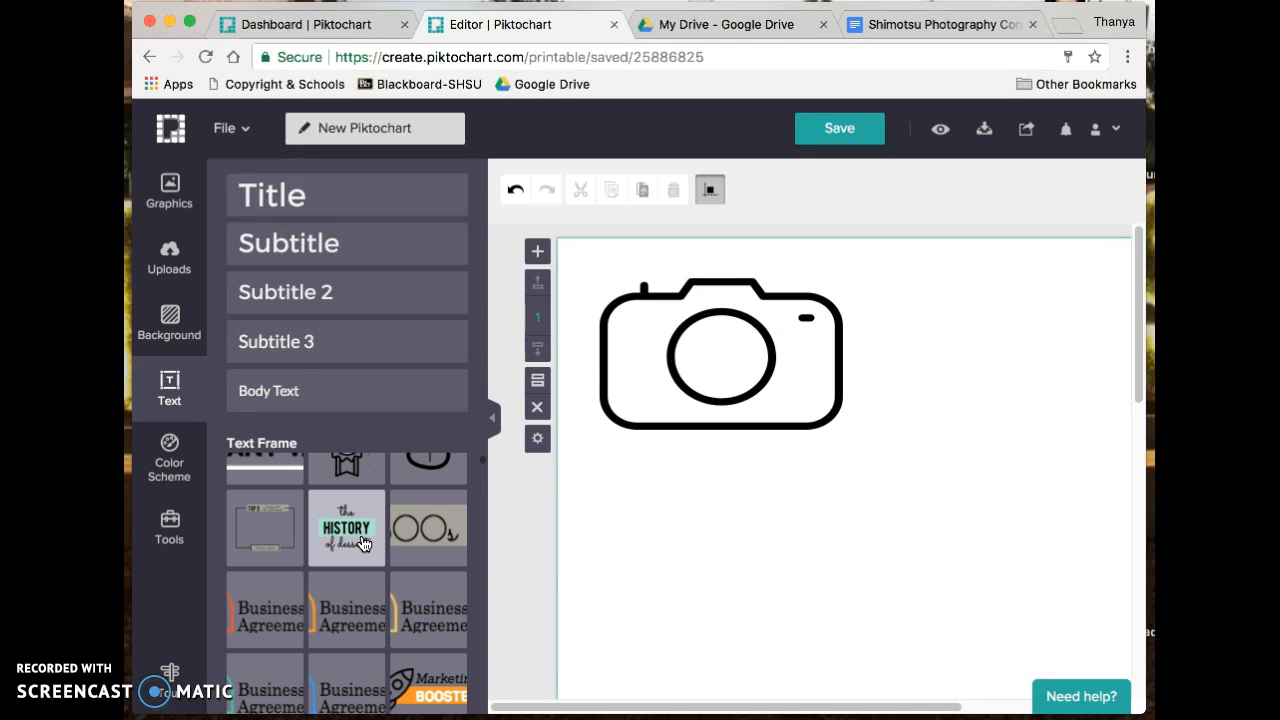
pyautogui.scroll(-4, 363, 544)
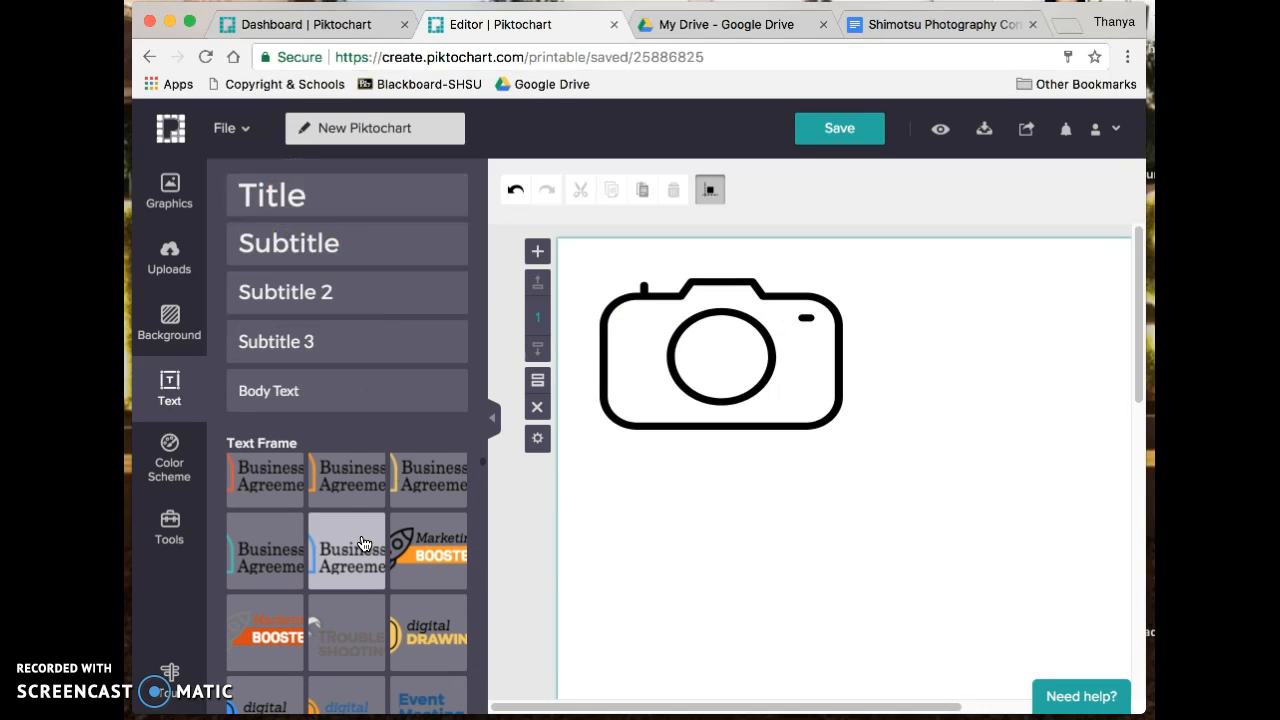
pyautogui.scroll(-8, 363, 544)
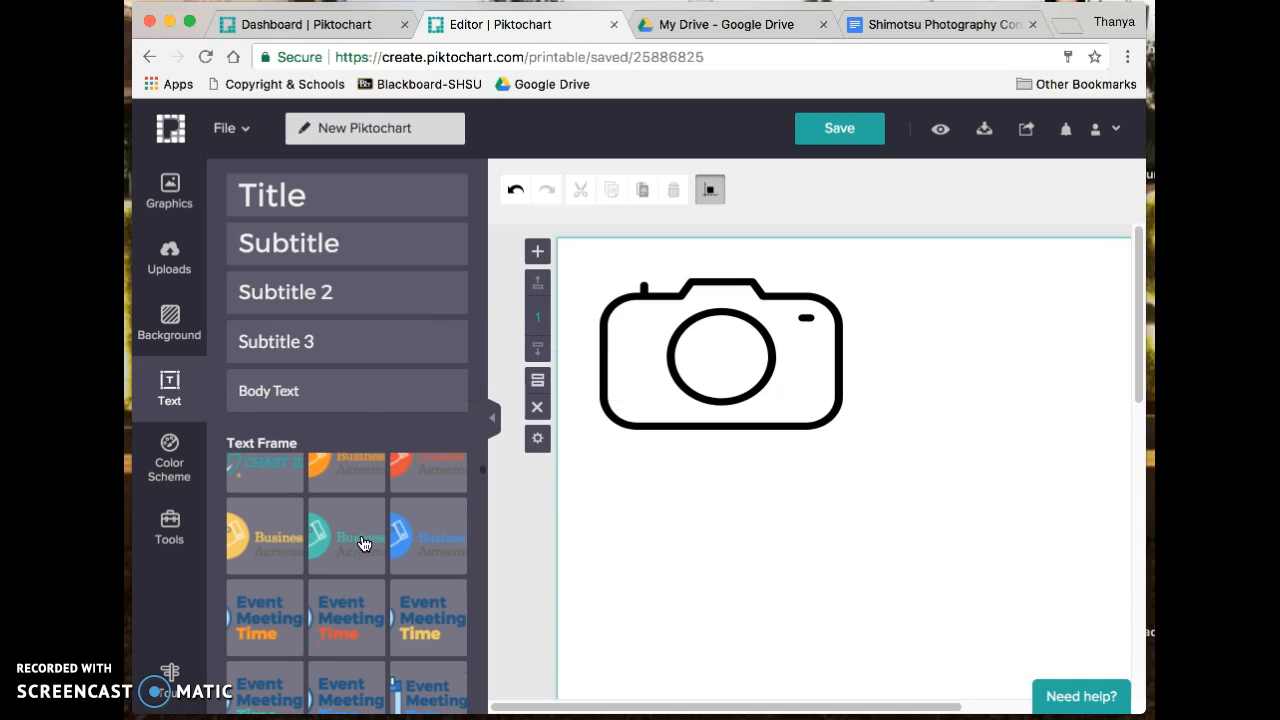
pyautogui.scroll(-8, 363, 544)
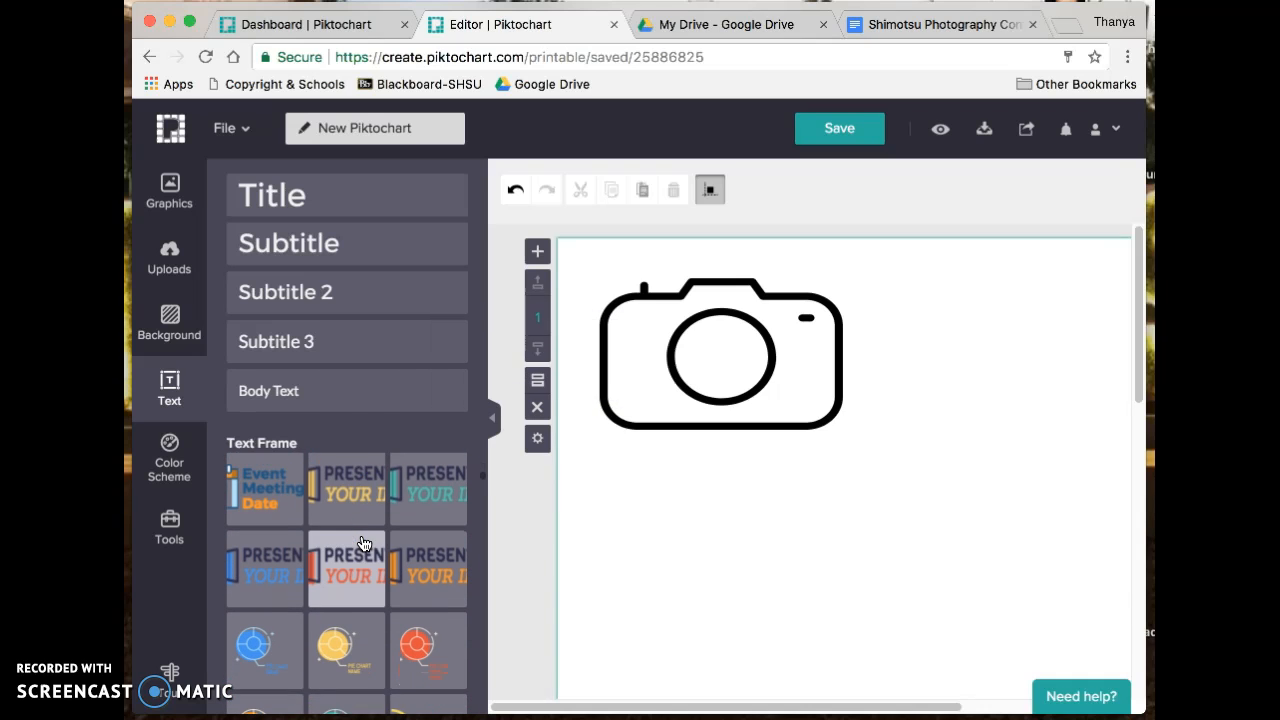
pyautogui.scroll(-5, 363, 544)
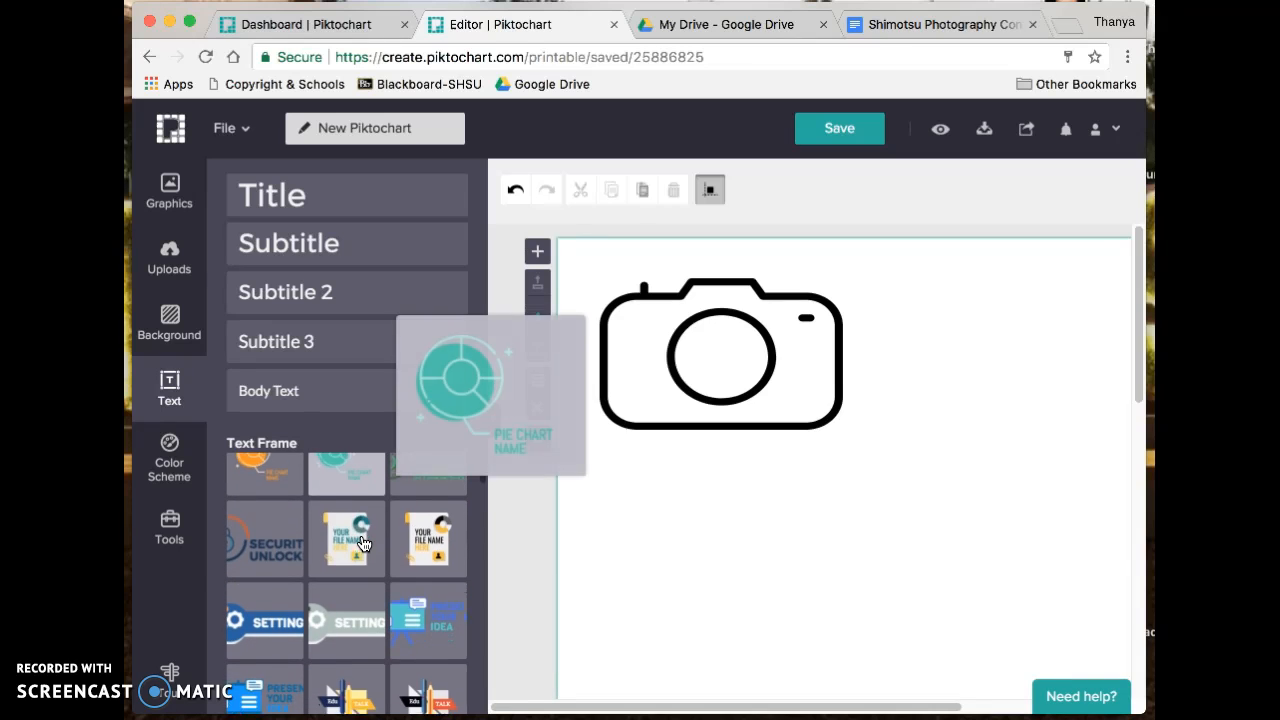
pyautogui.scroll(-4, 363, 544)
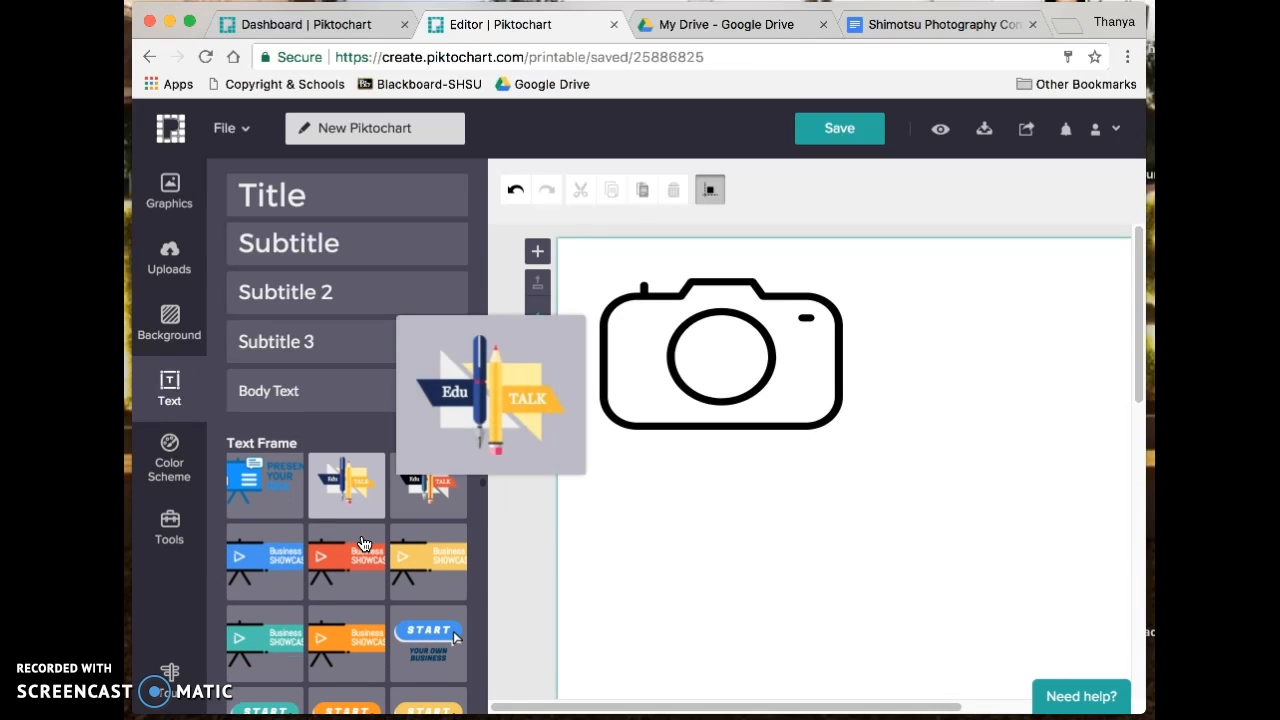
pyautogui.scroll(-2, 363, 544)
pyautogui.scroll(2, 363, 544)
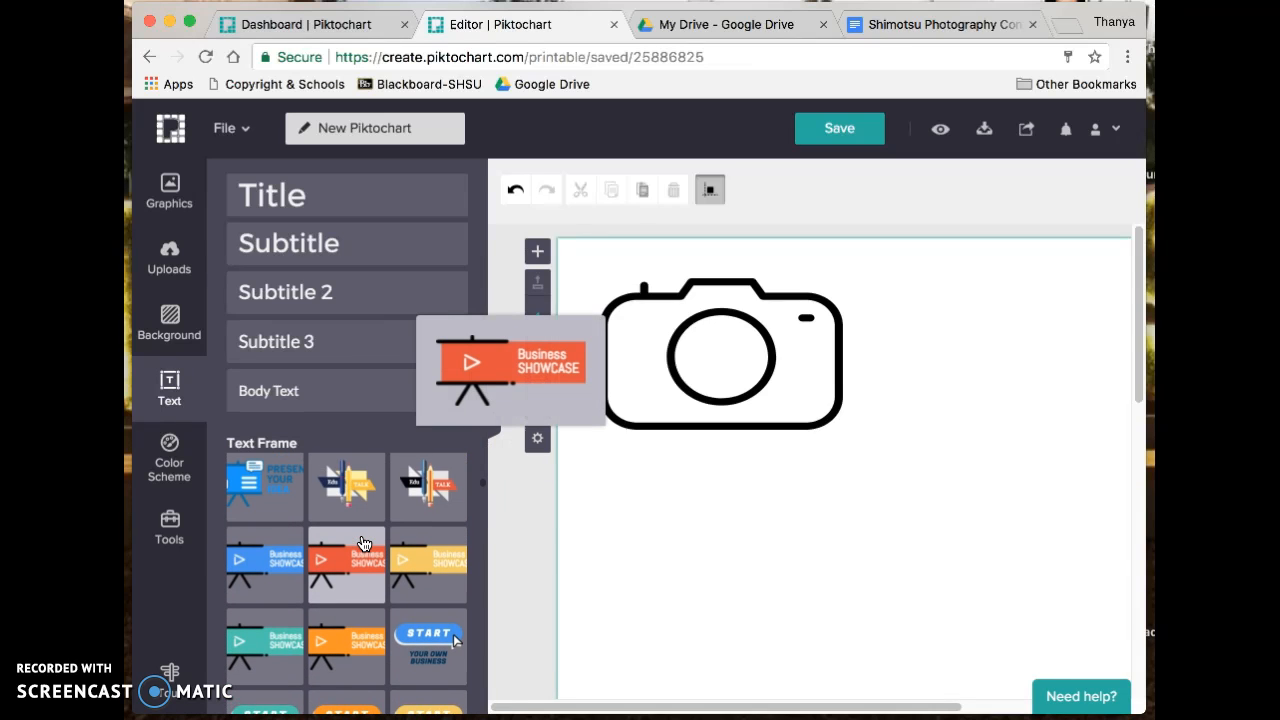
pyautogui.click(252, 560)
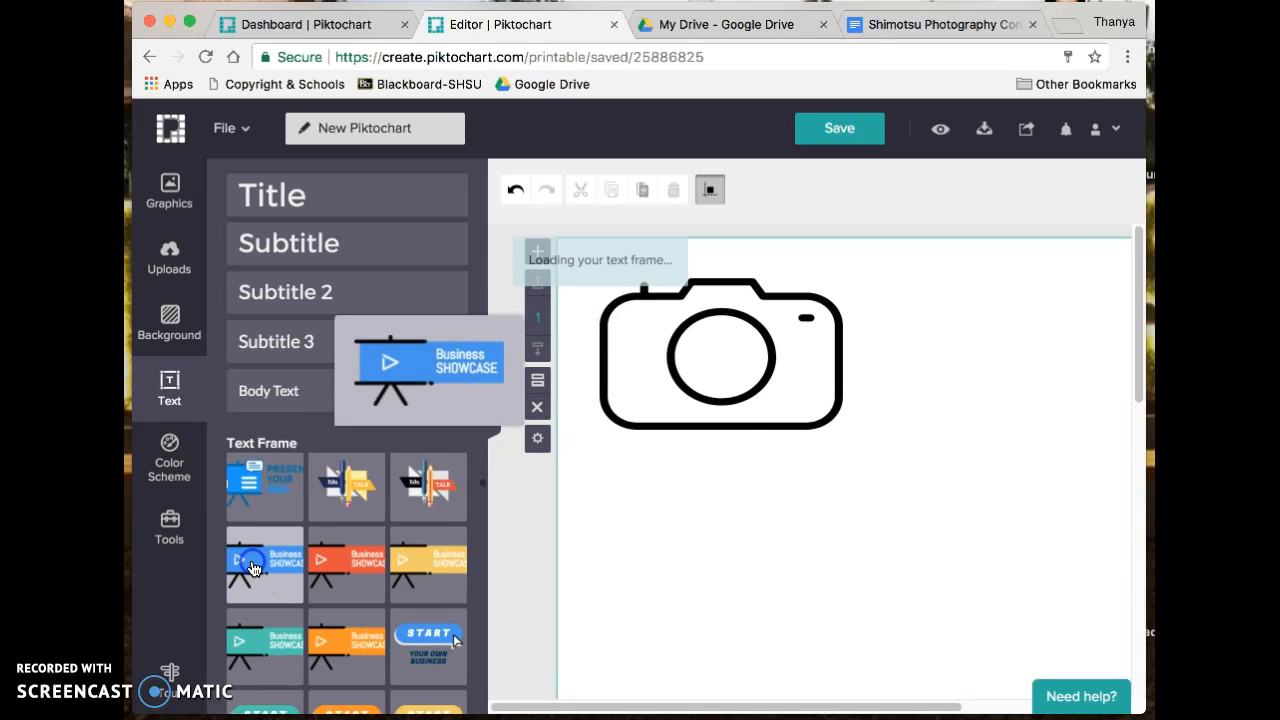
# - Move the camera graphic down the page, then shift the banner up and enlarge it
pyautogui.click(730, 350)
pyautogui.moveTo(730, 350); pyautogui.dragTo(769, 646)
pyautogui.moveTo(926, 480); pyautogui.dragTo(805, 389)
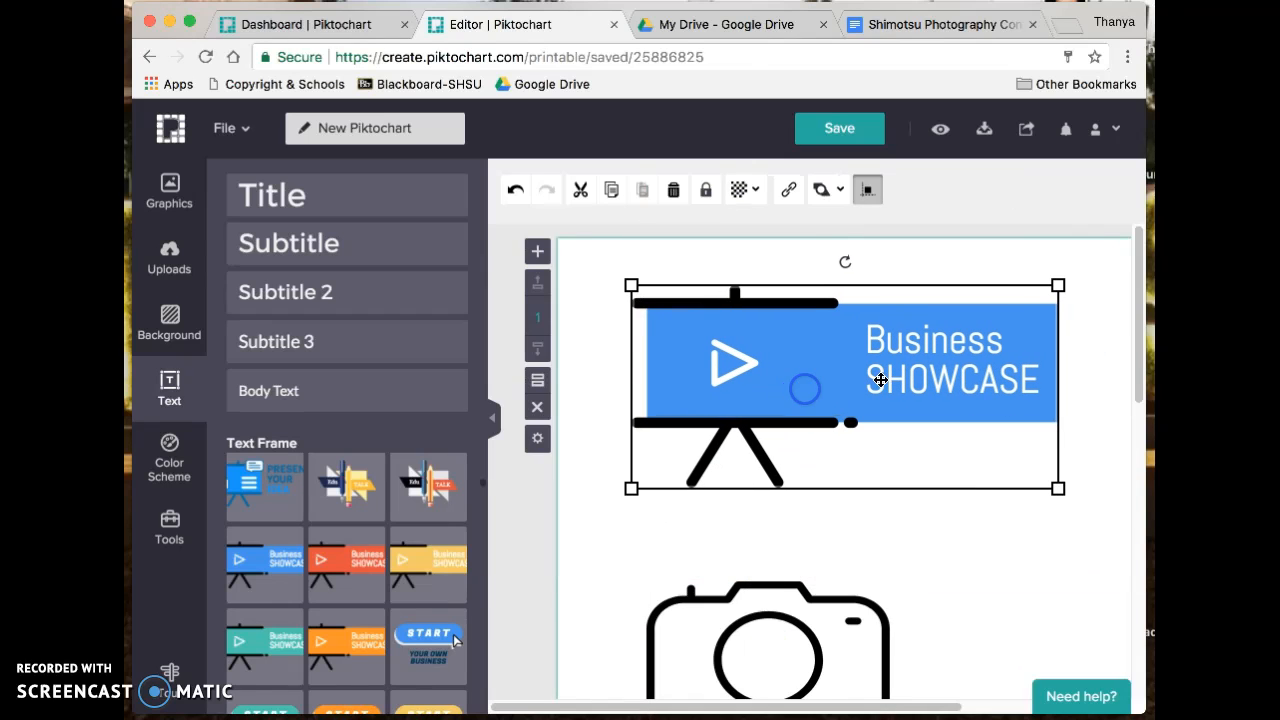
pyautogui.moveTo(1058, 490); pyautogui.dragTo(1132, 495)
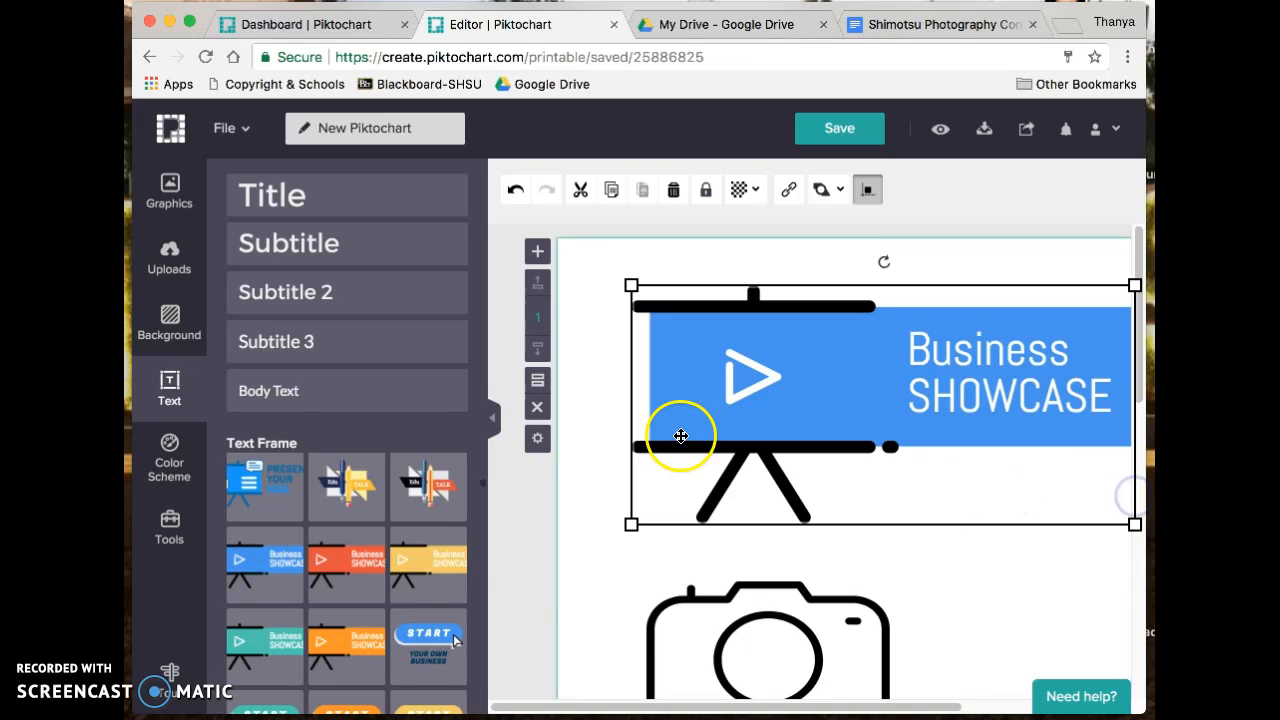
# - Stretch the banner wider so it spans the top of the flyer
pyautogui.click(492, 417)
pyautogui.click(849, 436)
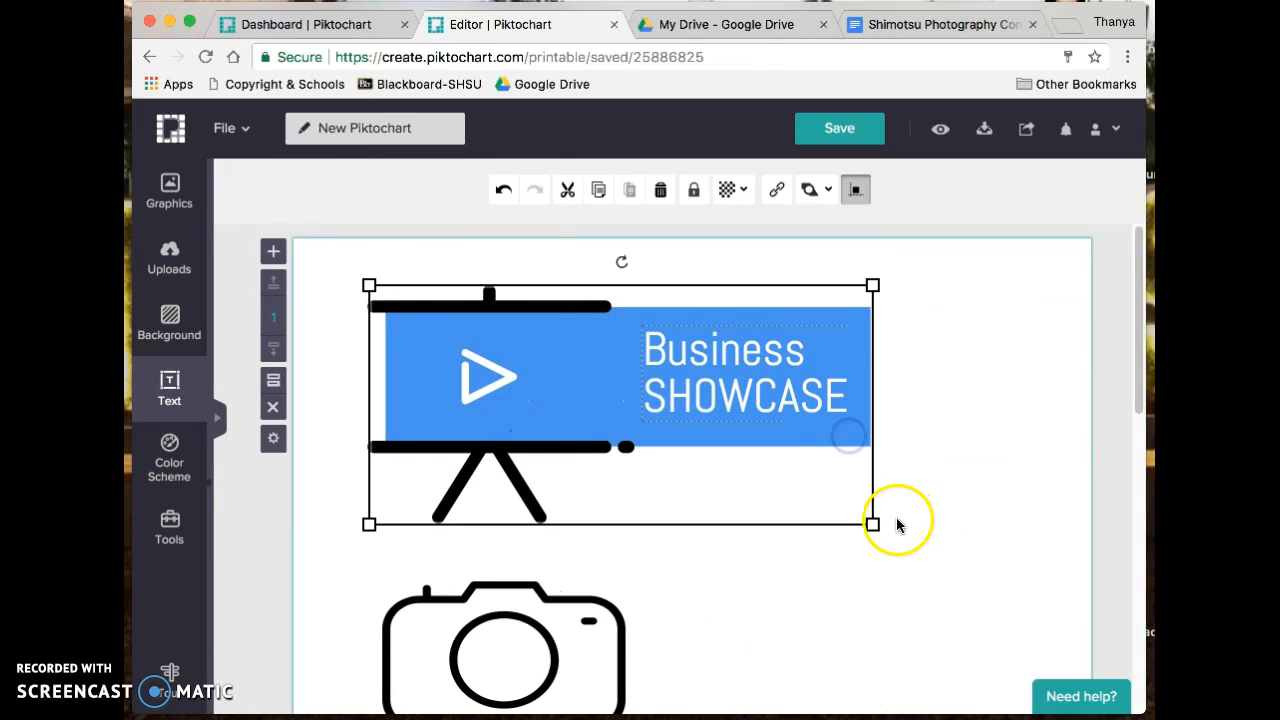
pyautogui.moveTo(875, 523); pyautogui.dragTo(937, 526)
pyautogui.moveTo(988, 530); pyautogui.dragTo(978, 521)
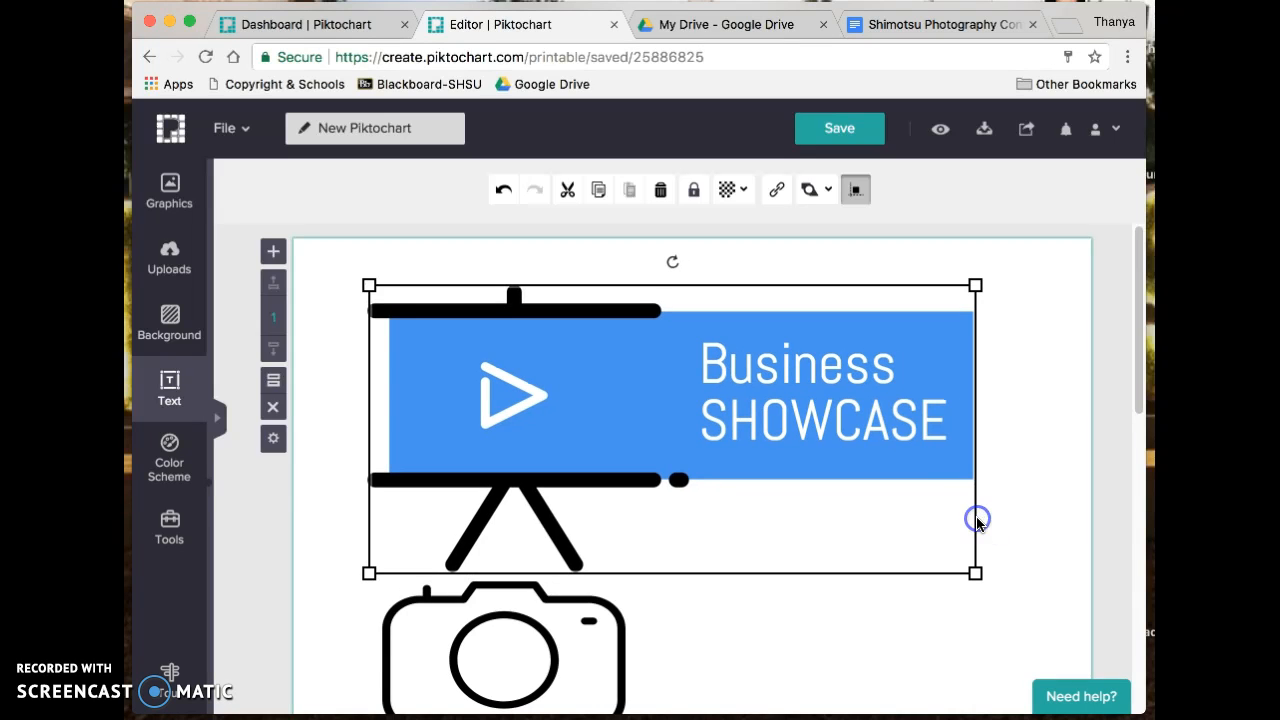
pyautogui.click(829, 375)
# - Replace Business SHOWCASE with 'Shimotsu Photography Contest' and nudge the banner slightly right
pyautogui.moveTo(945, 420); pyautogui.dragTo(712, 366)
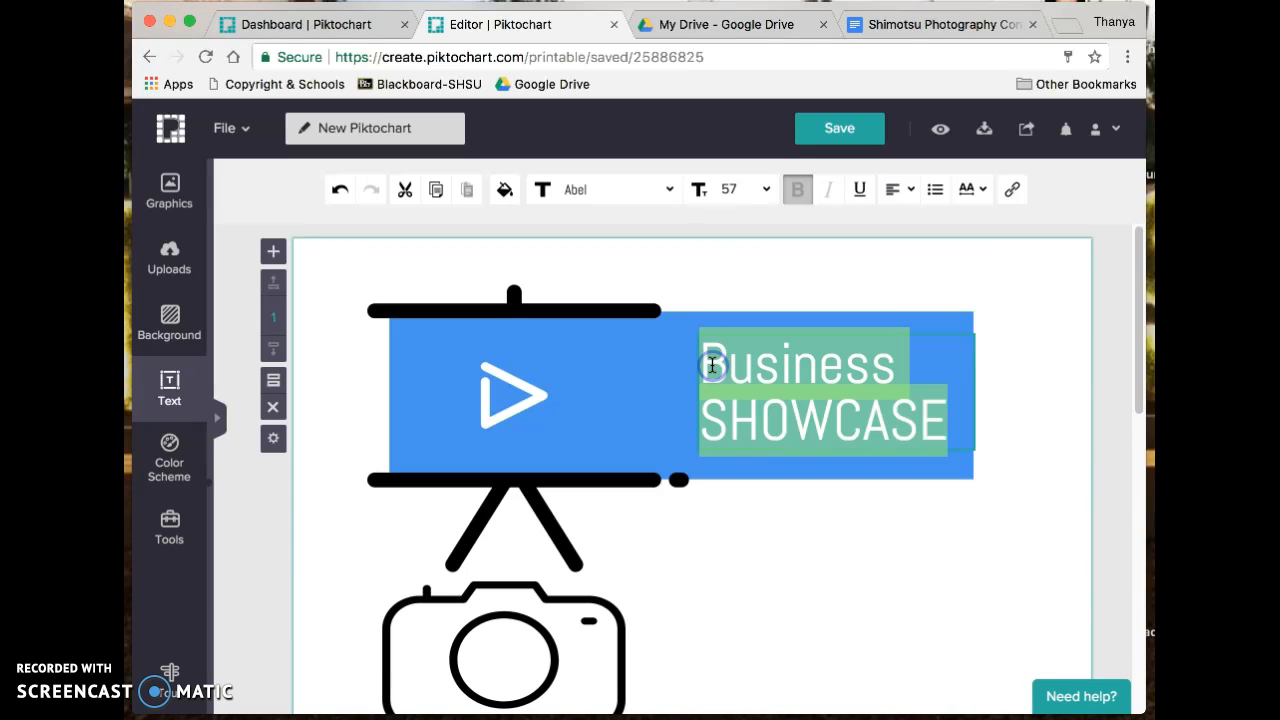
pyautogui.write('Shimotsu')
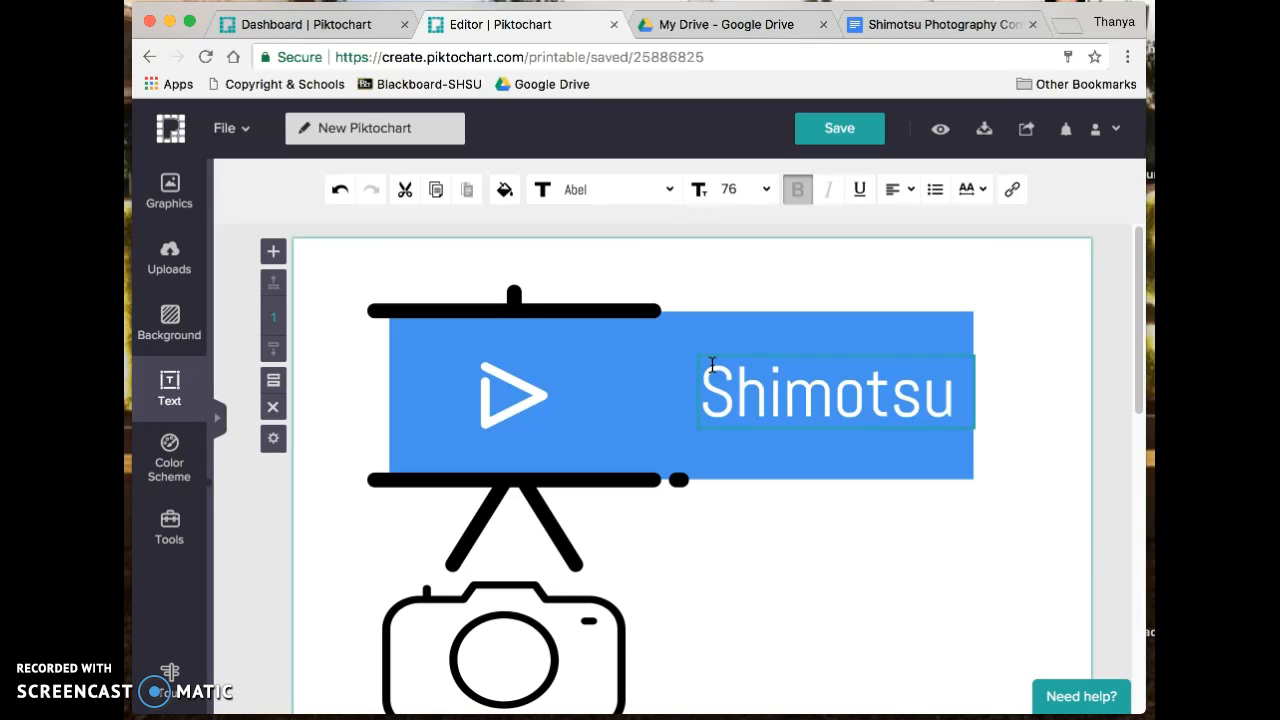
pyautogui.write(' Photo')
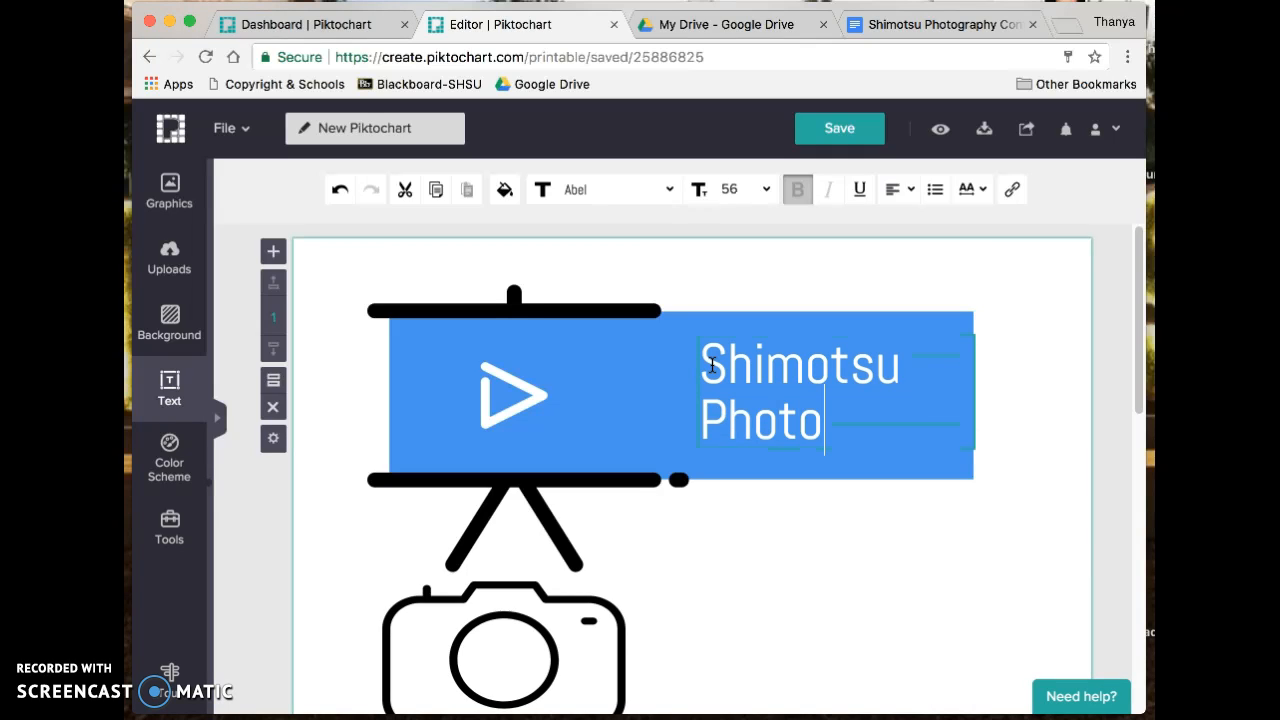
pyautogui.write('graphy Contest')
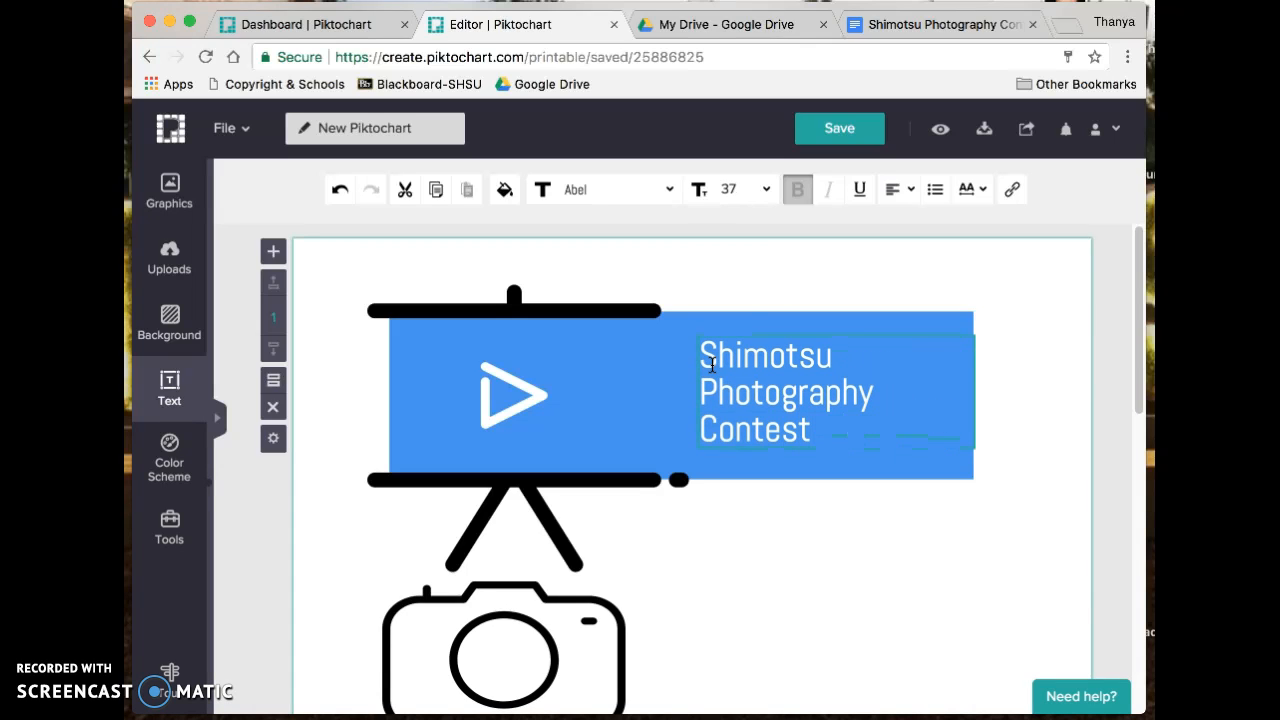
pyautogui.click(719, 365)
pyautogui.click(699, 386)
pyautogui.click(883, 423)
pyautogui.moveTo(706, 391)
pyautogui.mouseDown()
pyautogui.moveTo(626, 397)
pyautogui.moveTo(730, 385)
pyautogui.mouseUp()
pyautogui.click(854, 452)
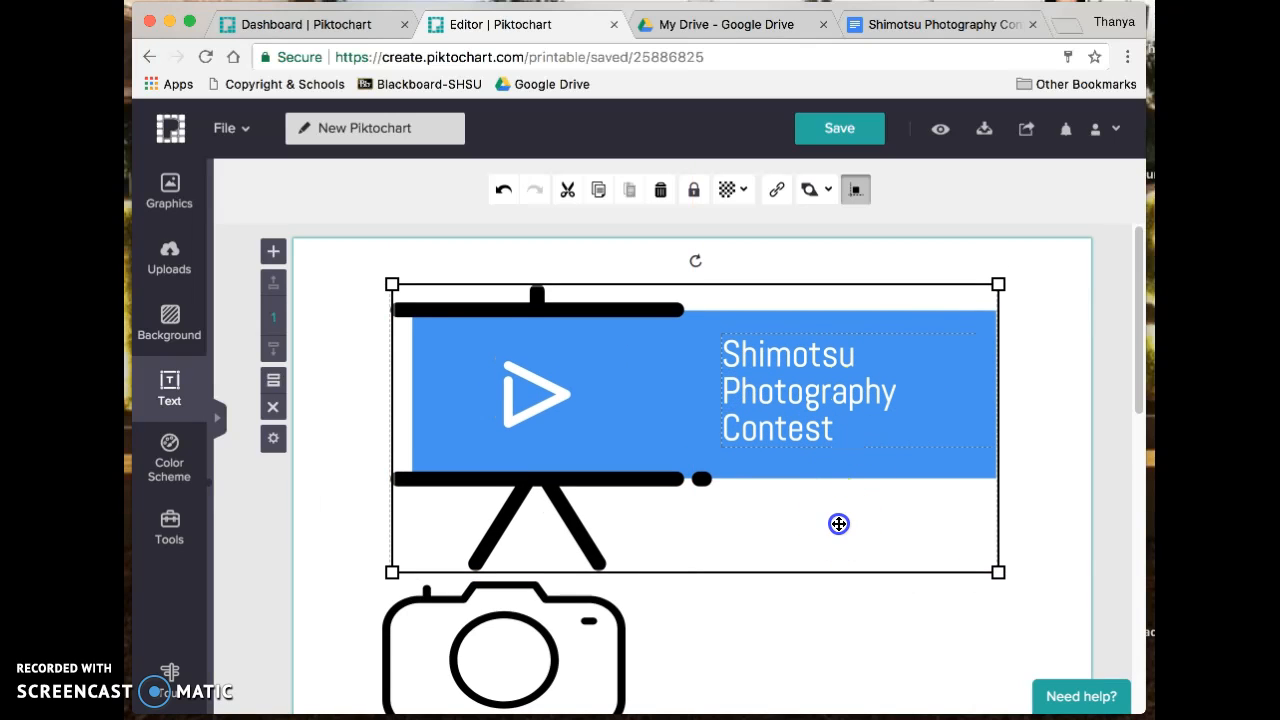
# - Select the camera, check the flyer info document, then bring up the Graphics library
pyautogui.scroll(-3, 756, 585)
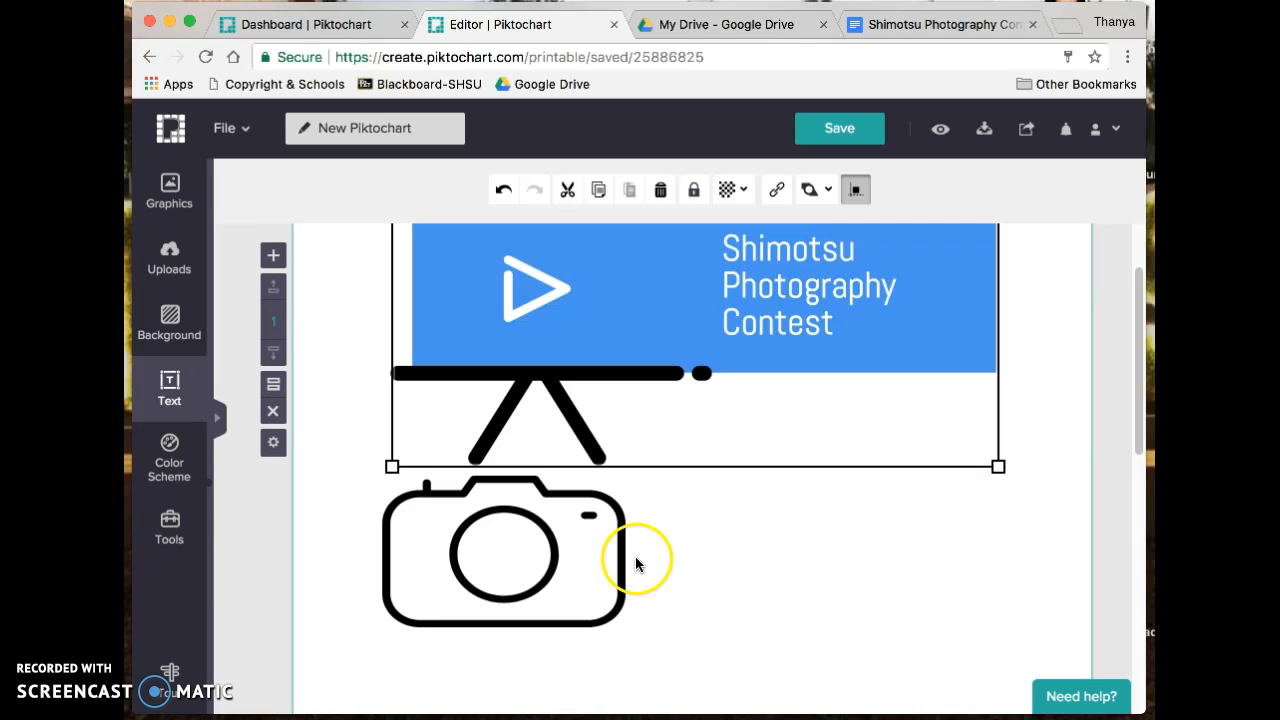
pyautogui.click(572, 568)
pyautogui.scroll(-12, 572, 568)
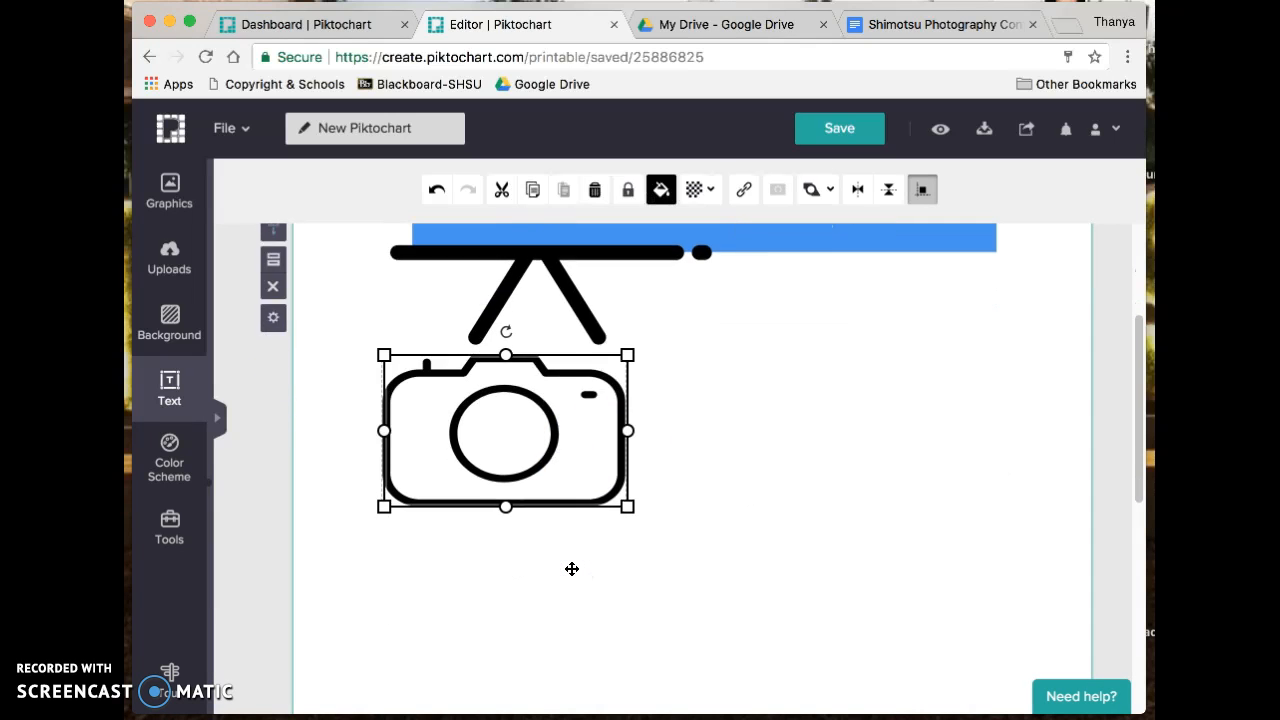
pyautogui.scroll(10, 572, 568)
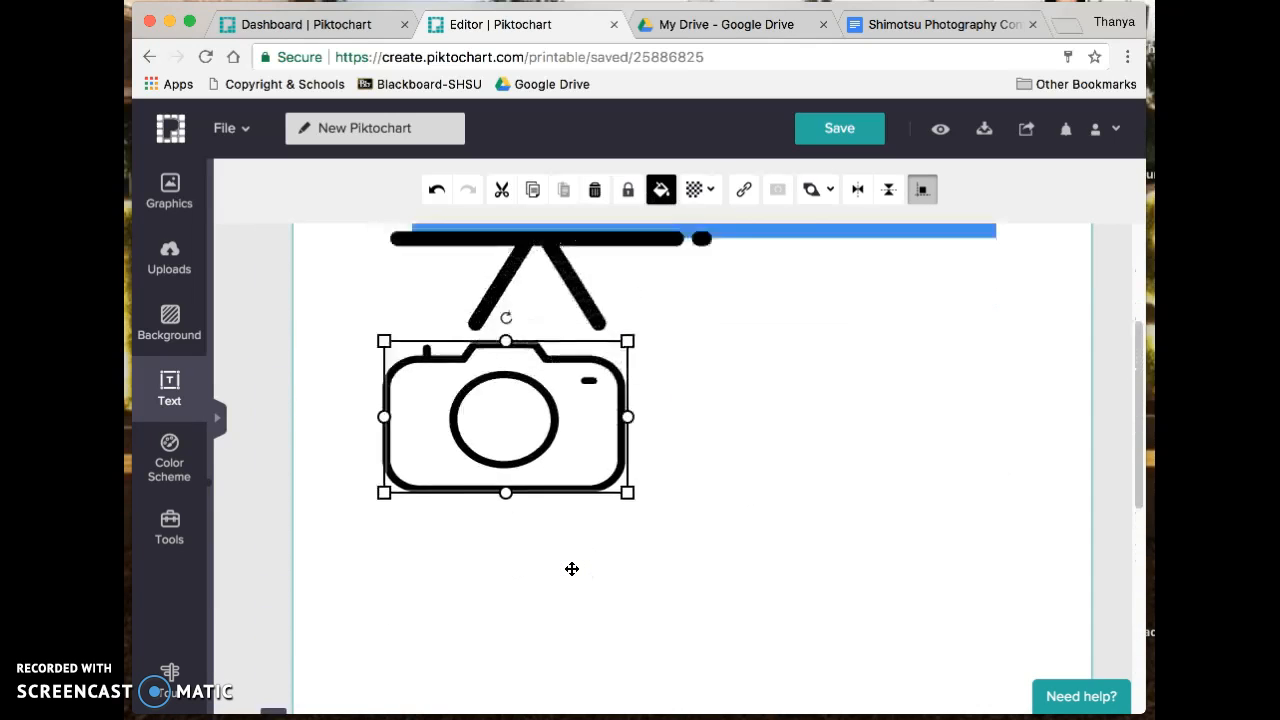
pyautogui.click(886, 23)
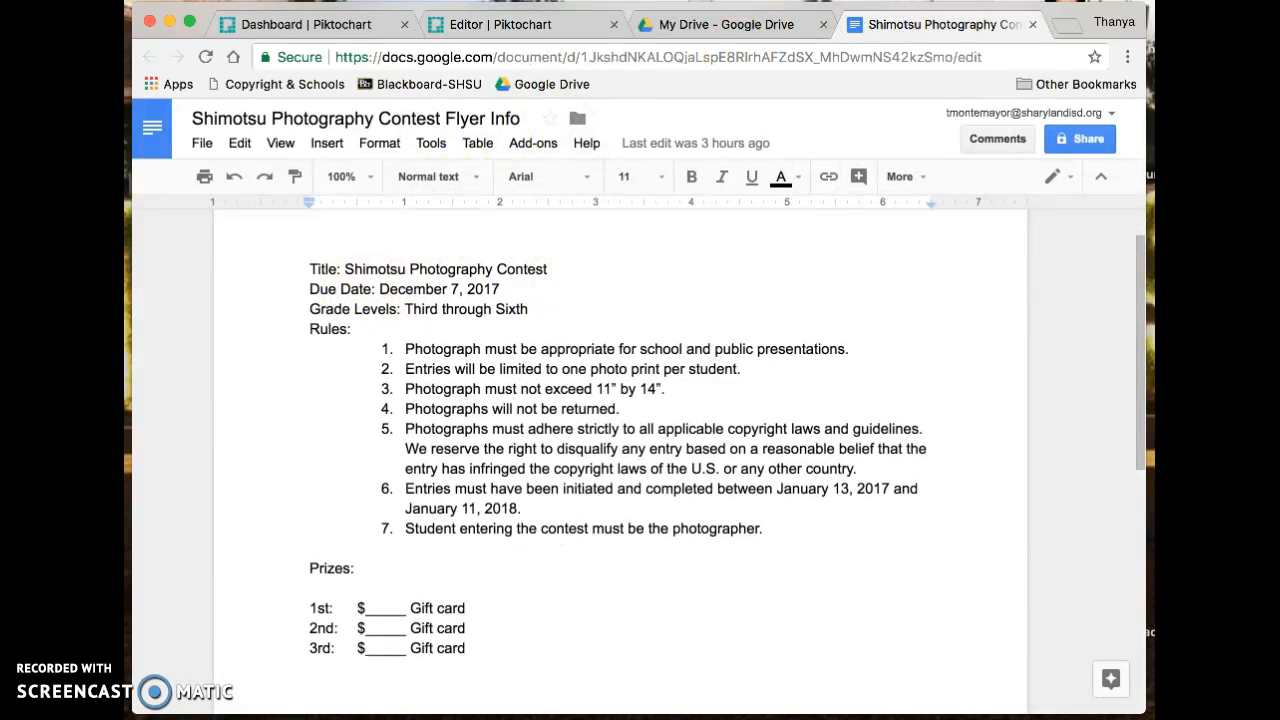
pyautogui.click(505, 26)
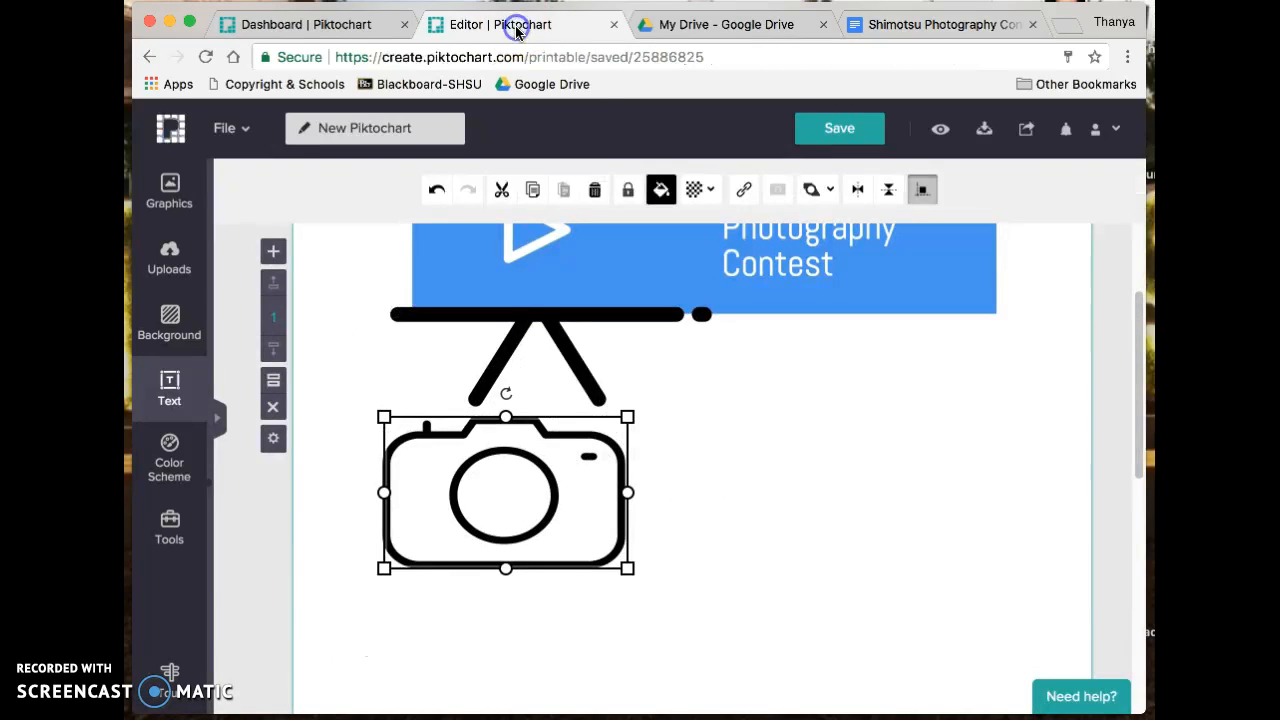
pyautogui.click(490, 517)
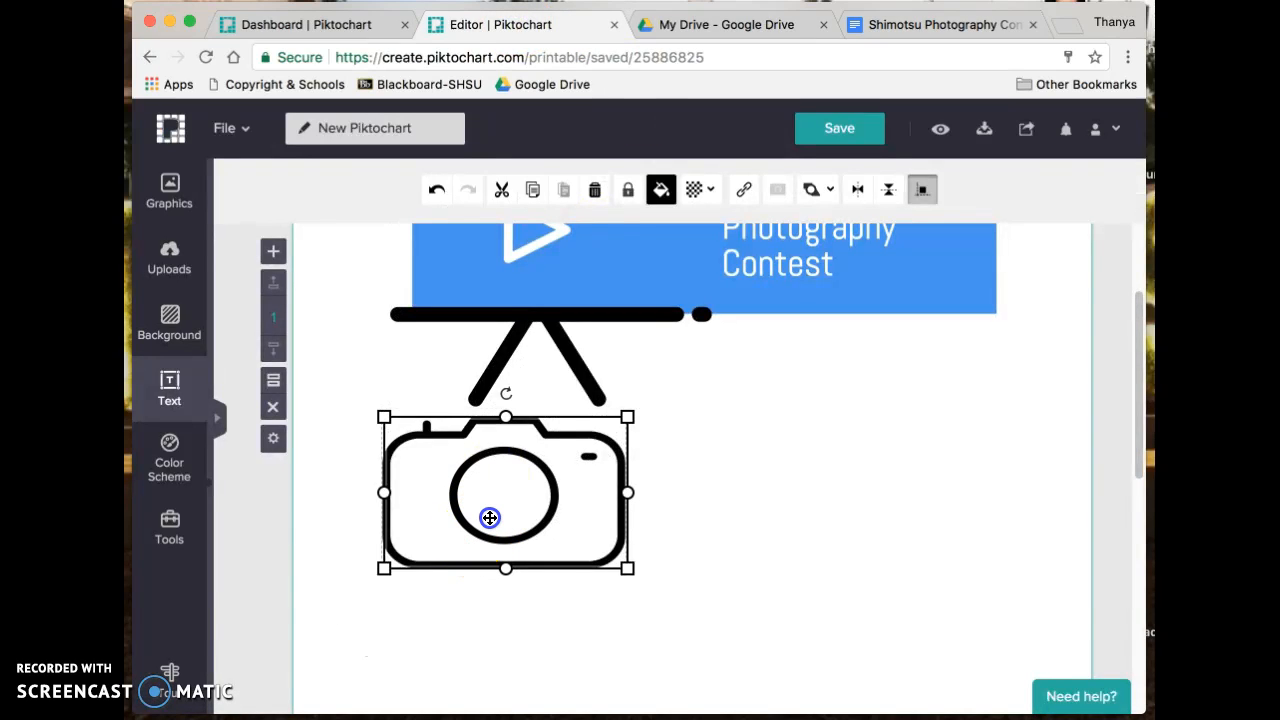
# - Browse the photography icons, then move the camera left and shrink it below the easel legs
pyautogui.click(169, 188)
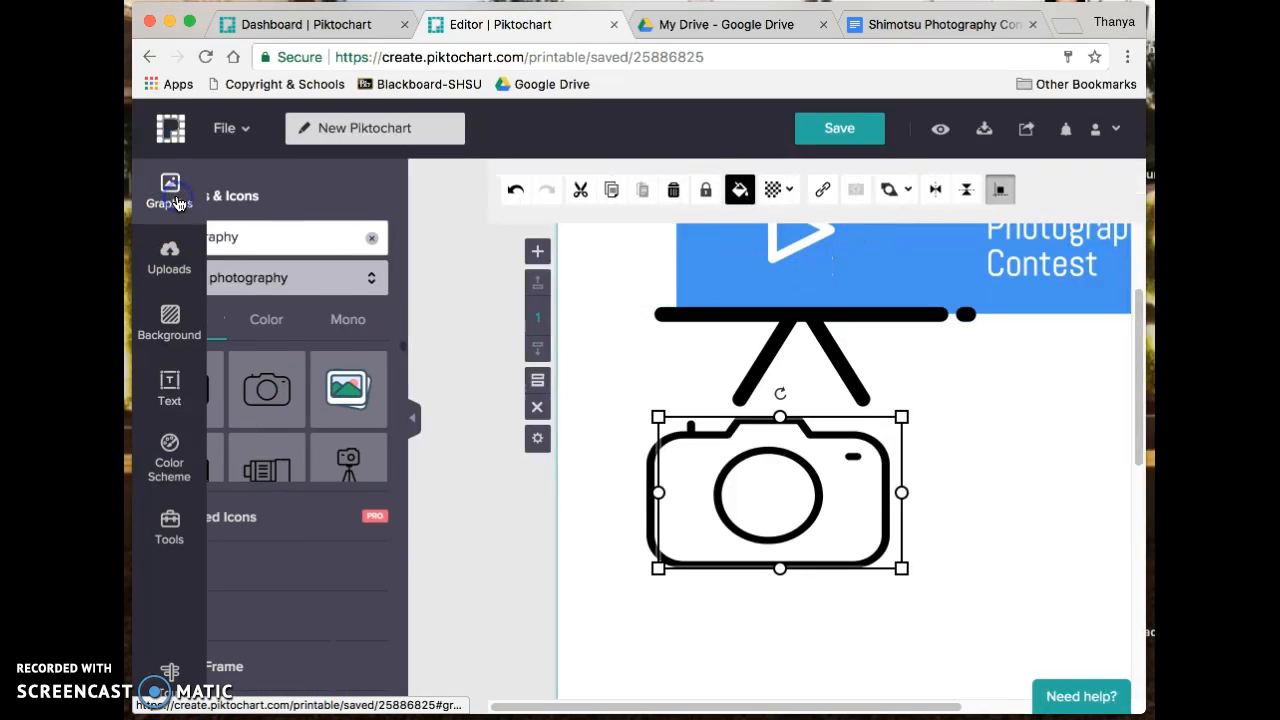
pyautogui.scroll(-5, 363, 393)
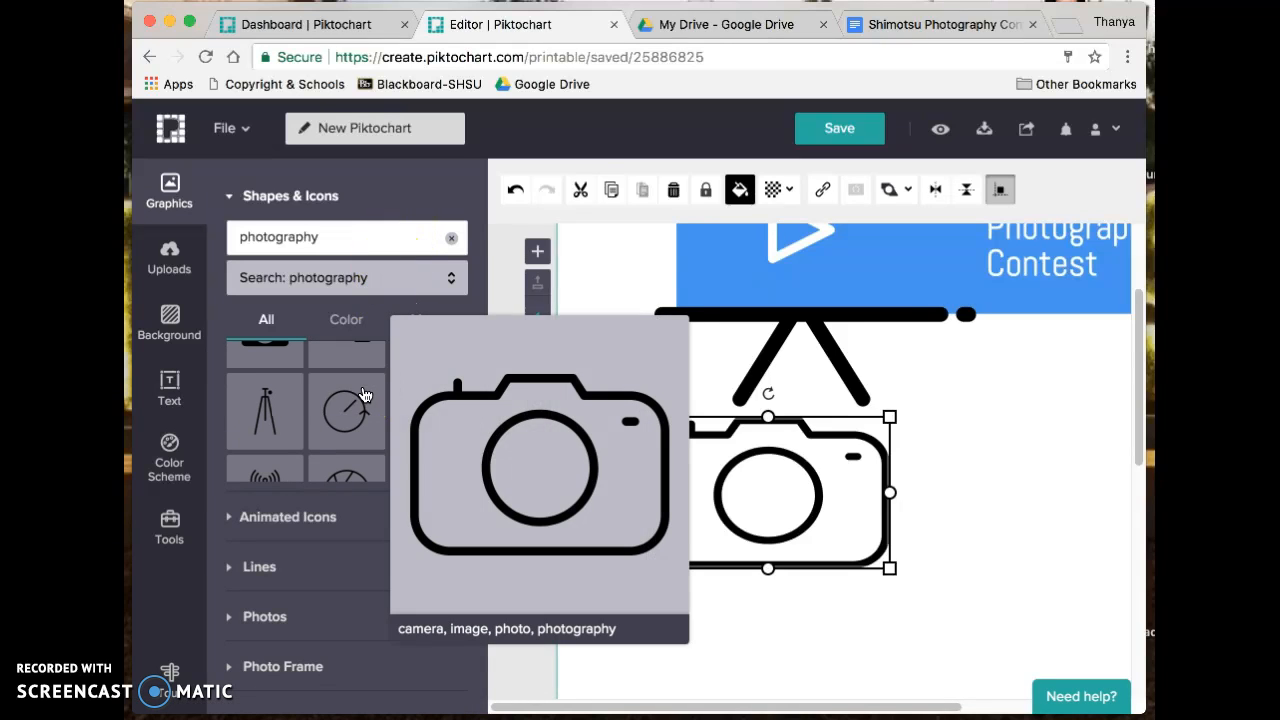
pyautogui.scroll(-5, 347, 455)
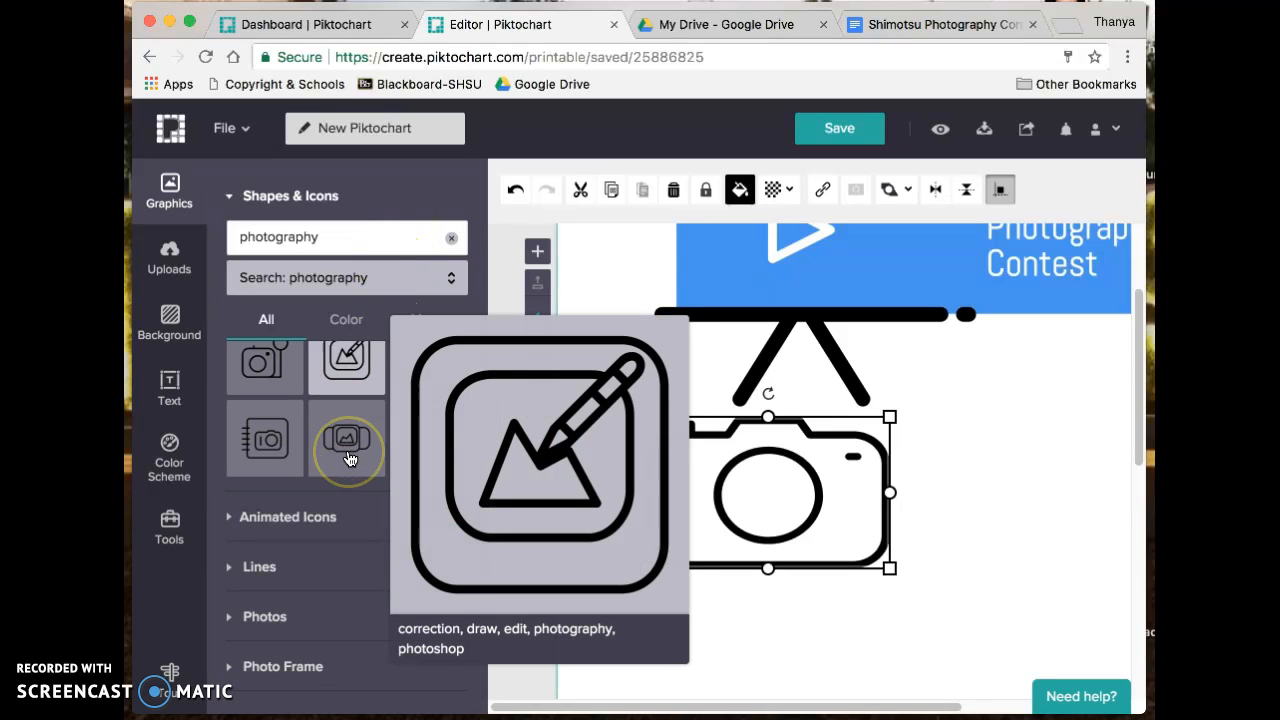
pyautogui.scroll(-3, 280, 472)
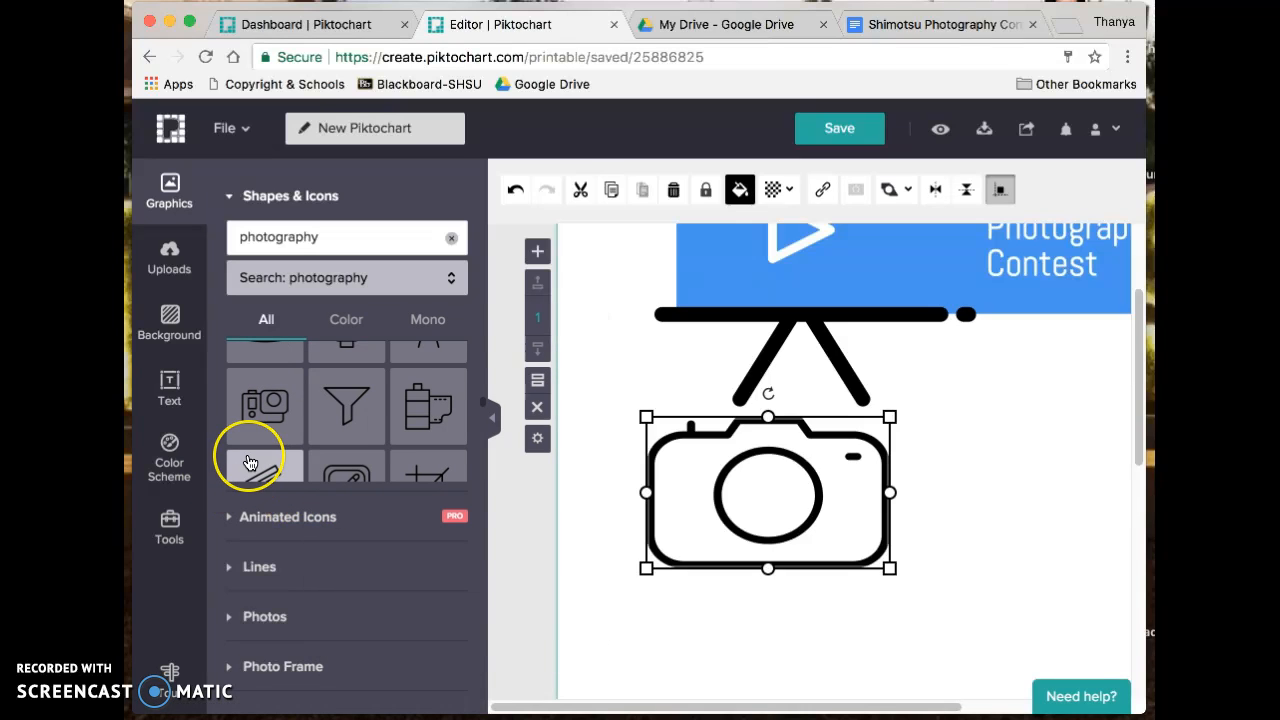
pyautogui.scroll(-3, 250, 460)
pyautogui.scroll(-3, 255, 460)
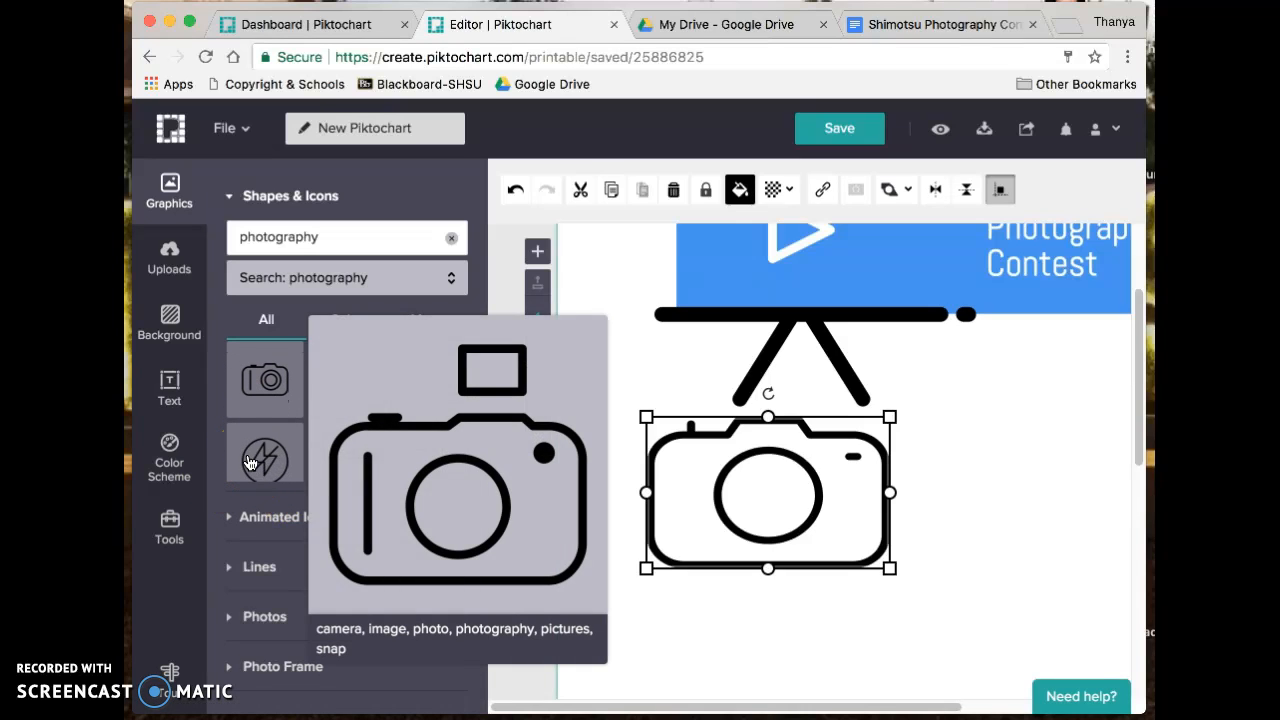
pyautogui.scroll(-3, 225, 478)
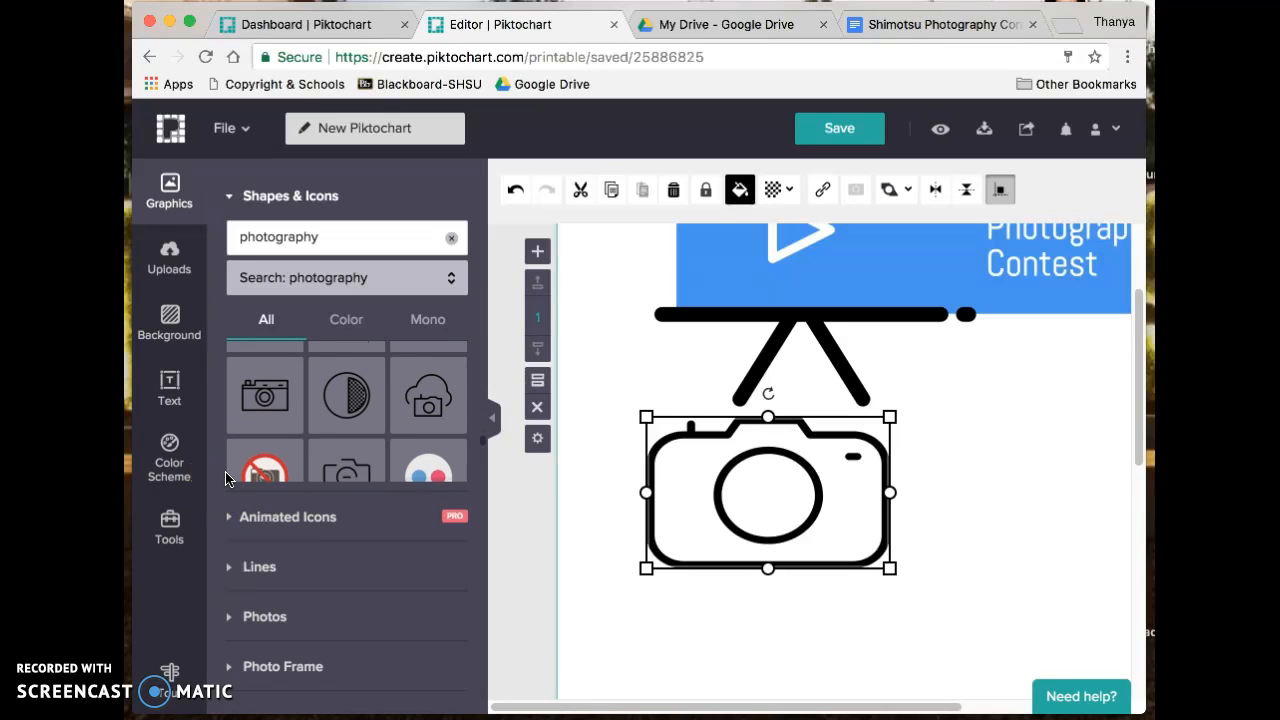
pyautogui.scroll(-5, 225, 478)
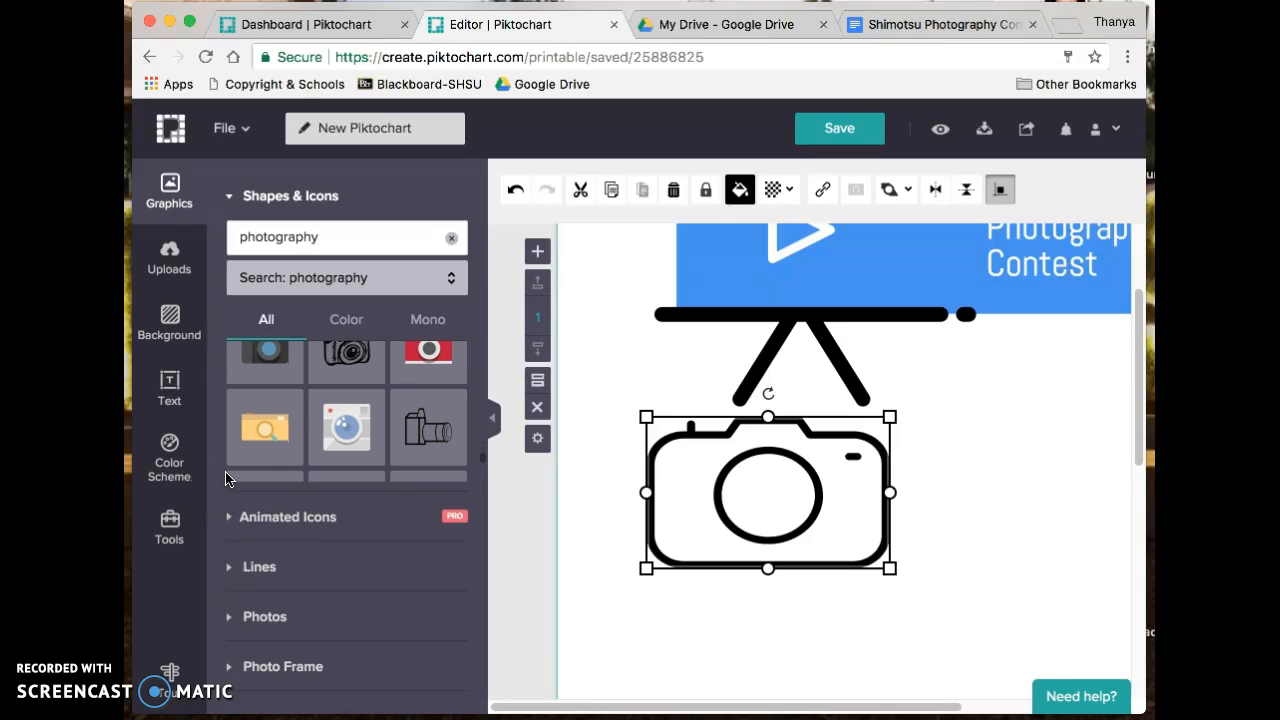
pyautogui.scroll(-1, 225, 478)
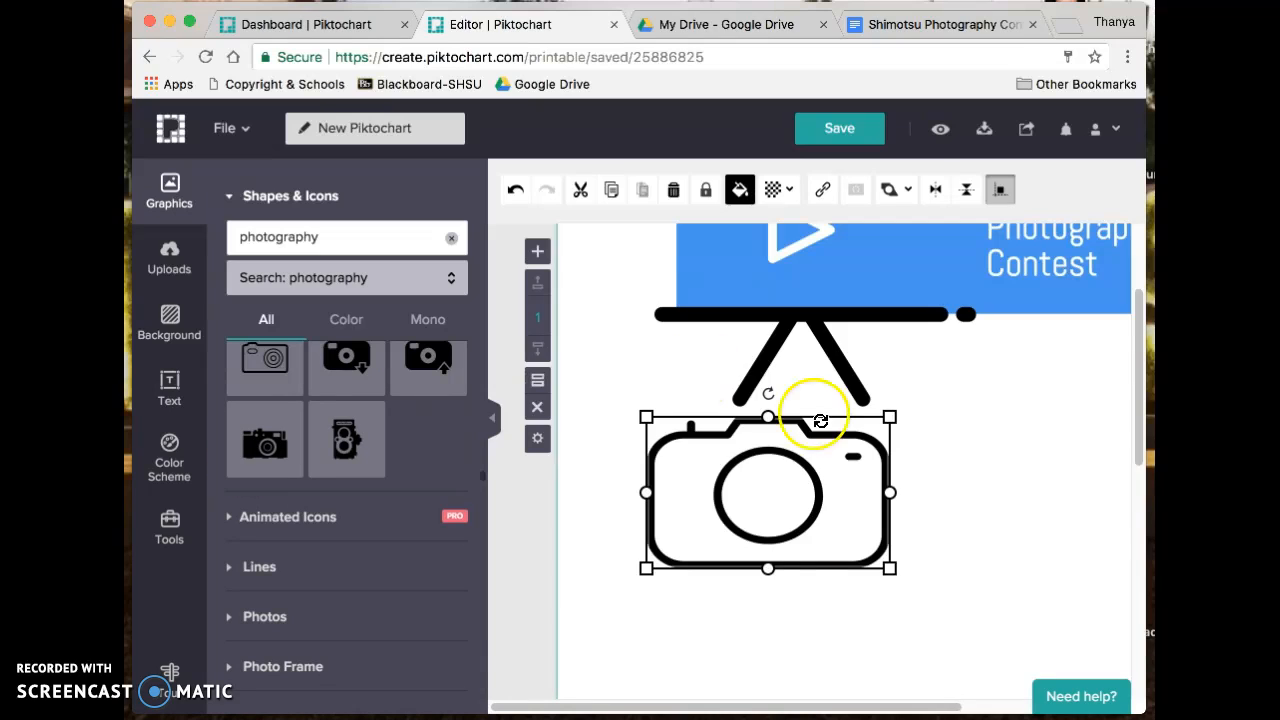
pyautogui.click(805, 487)
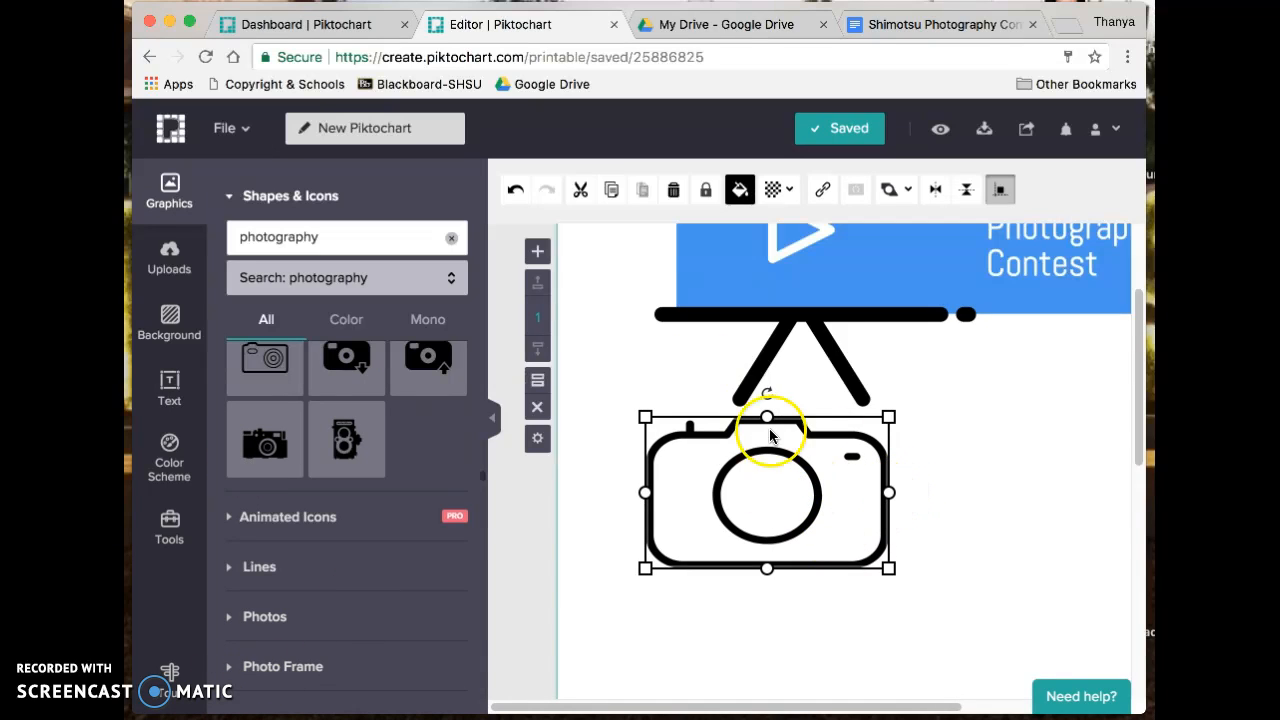
pyautogui.moveTo(777, 480); pyautogui.dragTo(751, 480)
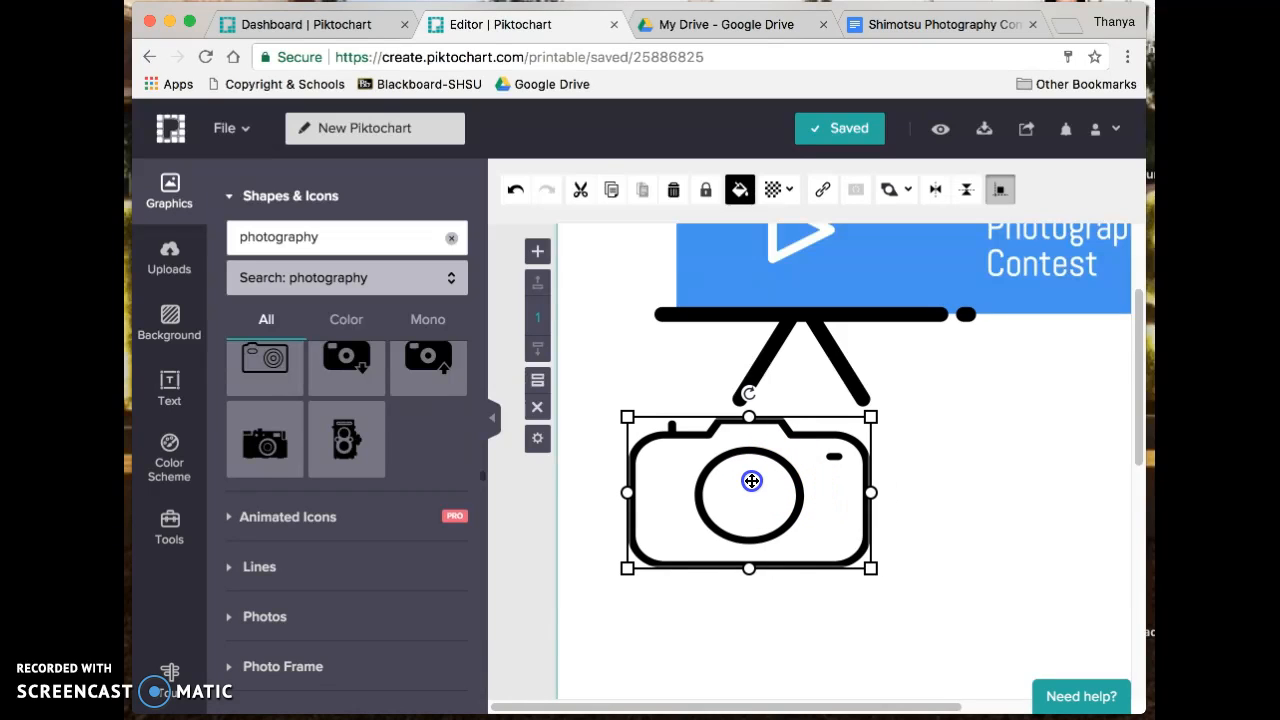
pyautogui.moveTo(865, 569); pyautogui.dragTo(751, 495)
pyautogui.click(828, 450)
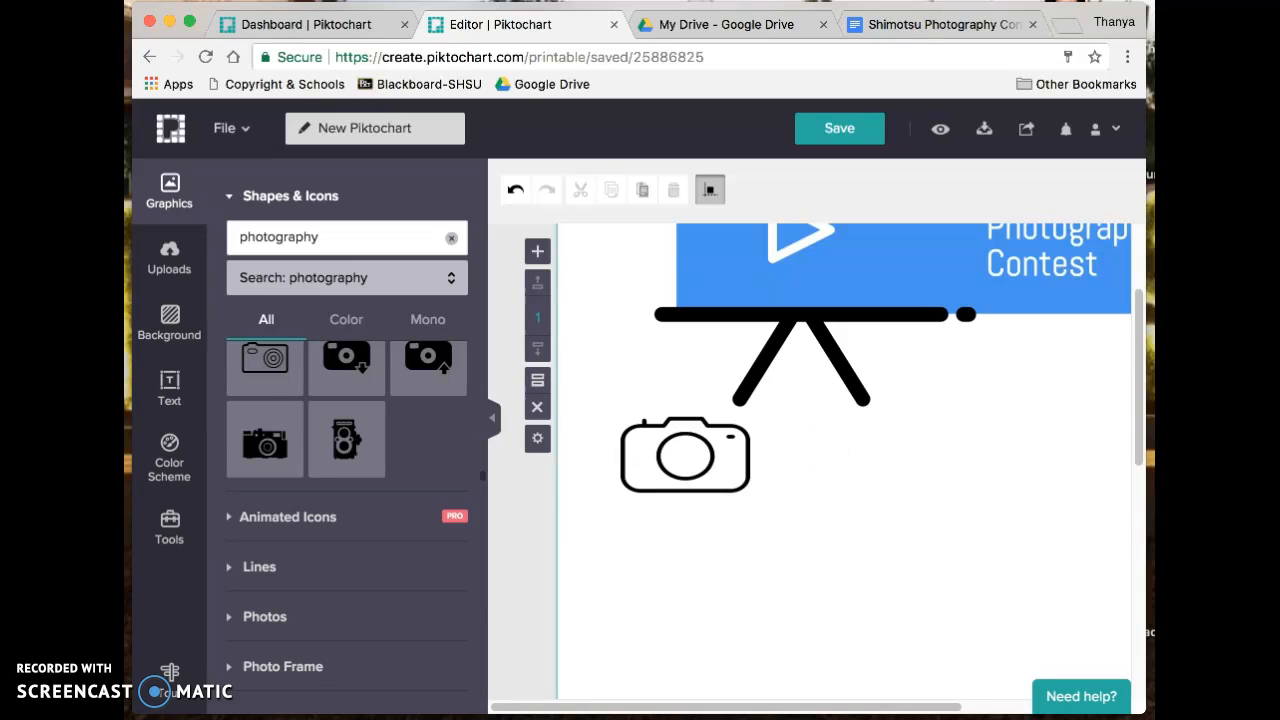
# - Add an H3 heading beside the camera reading 'Due date: December 7, 2017'
pyautogui.click(169, 388)
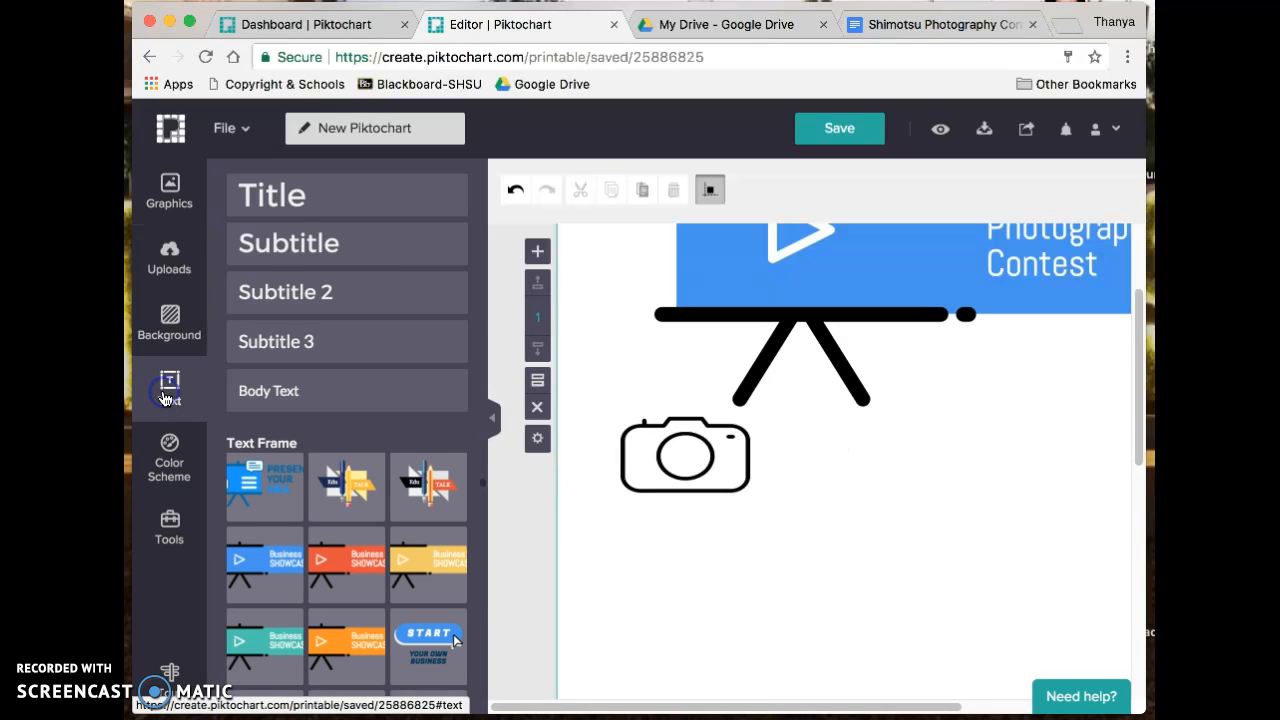
pyautogui.click(322, 293)
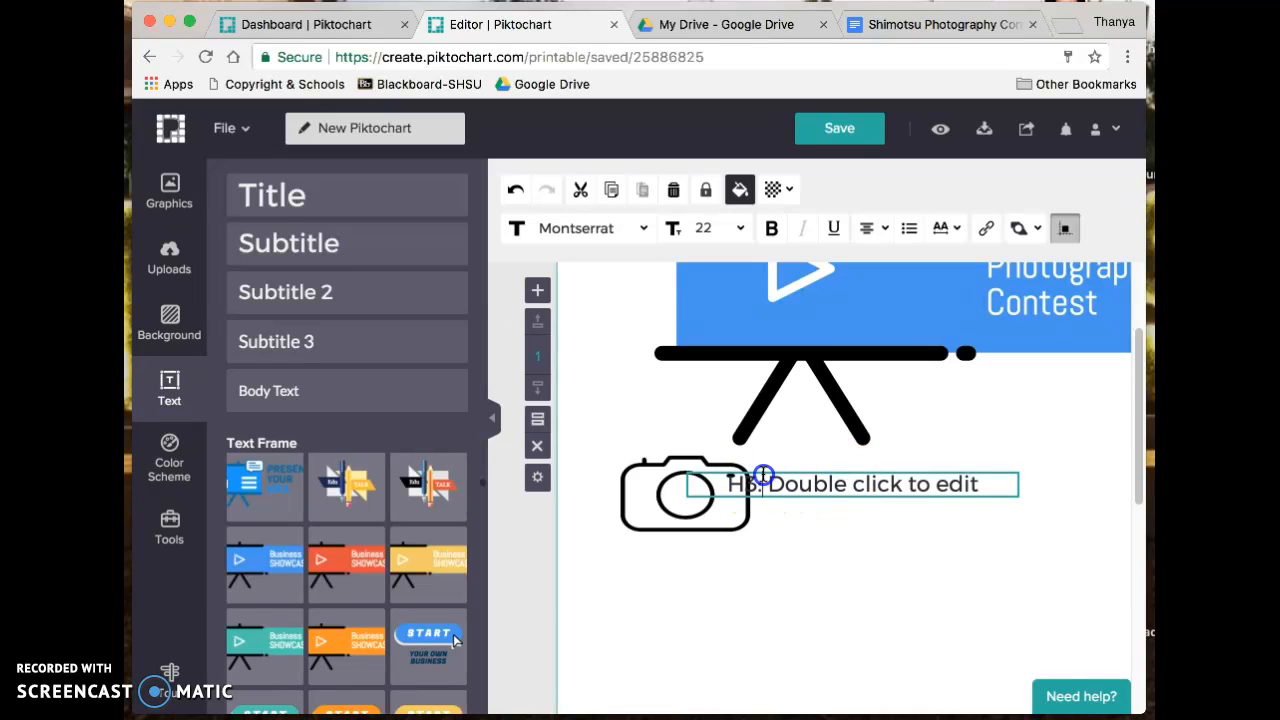
pyautogui.click(493, 419)
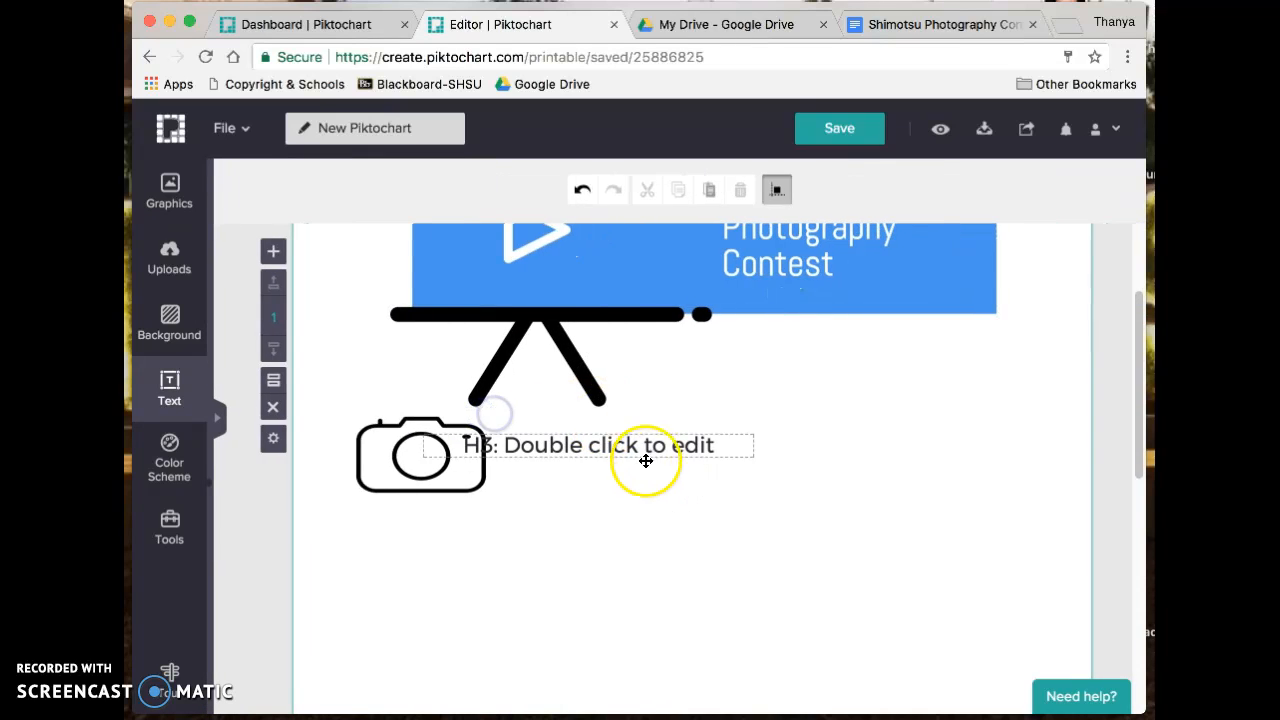
pyautogui.click(623, 449)
pyautogui.click(720, 458)
pyautogui.moveTo(720, 458)
pyautogui.mouseDown()
pyautogui.moveTo(729, 451)
pyautogui.moveTo(729, 474)
pyautogui.moveTo(680, 451)
pyautogui.moveTo(766, 449)
pyautogui.moveTo(740, 440)
pyautogui.moveTo(730, 451)
pyautogui.moveTo(727, 412)
pyautogui.moveTo(734, 456)
pyautogui.mouseUp()
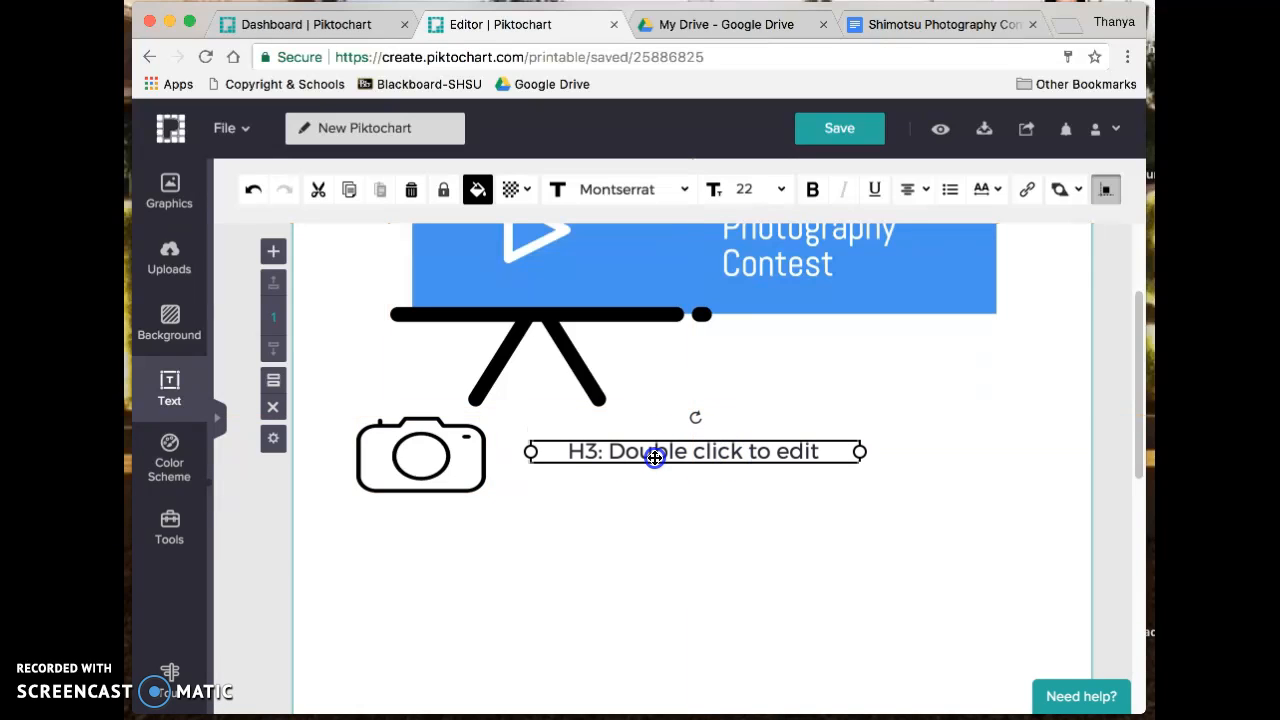
pyautogui.doubleClick(655, 457)
pyautogui.tripleClick(655, 447)
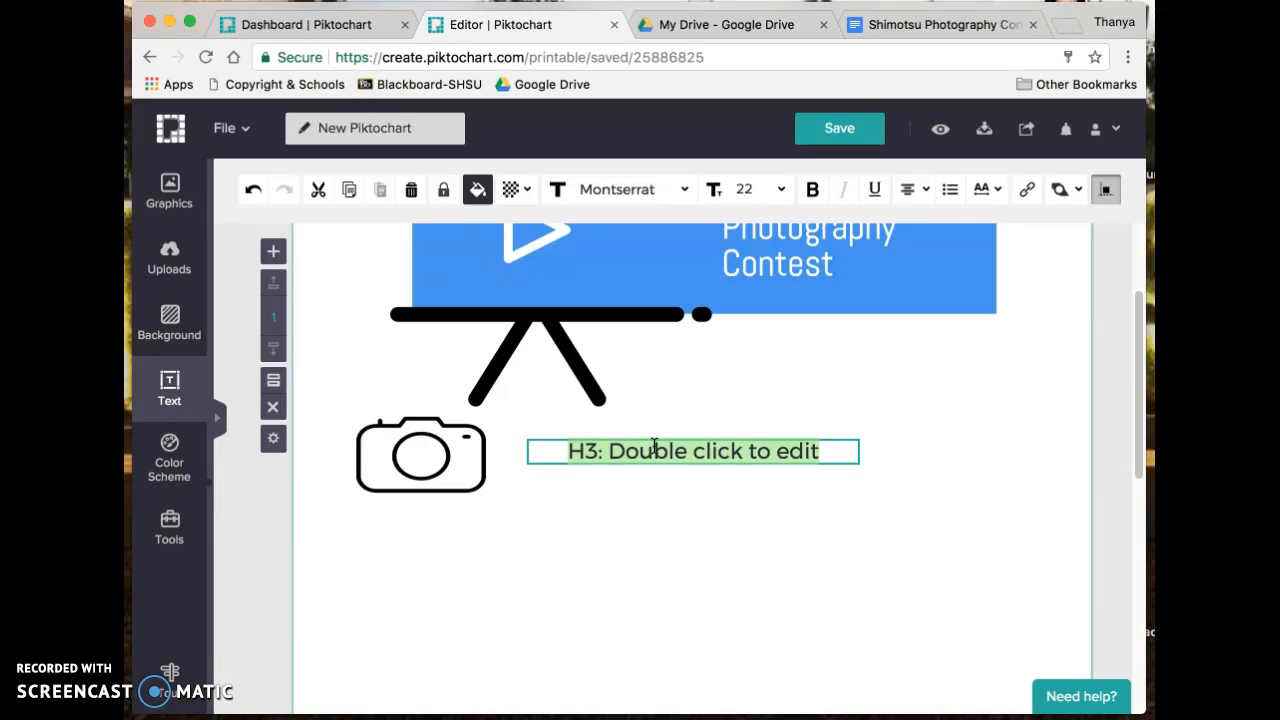
pyautogui.write('Due da')
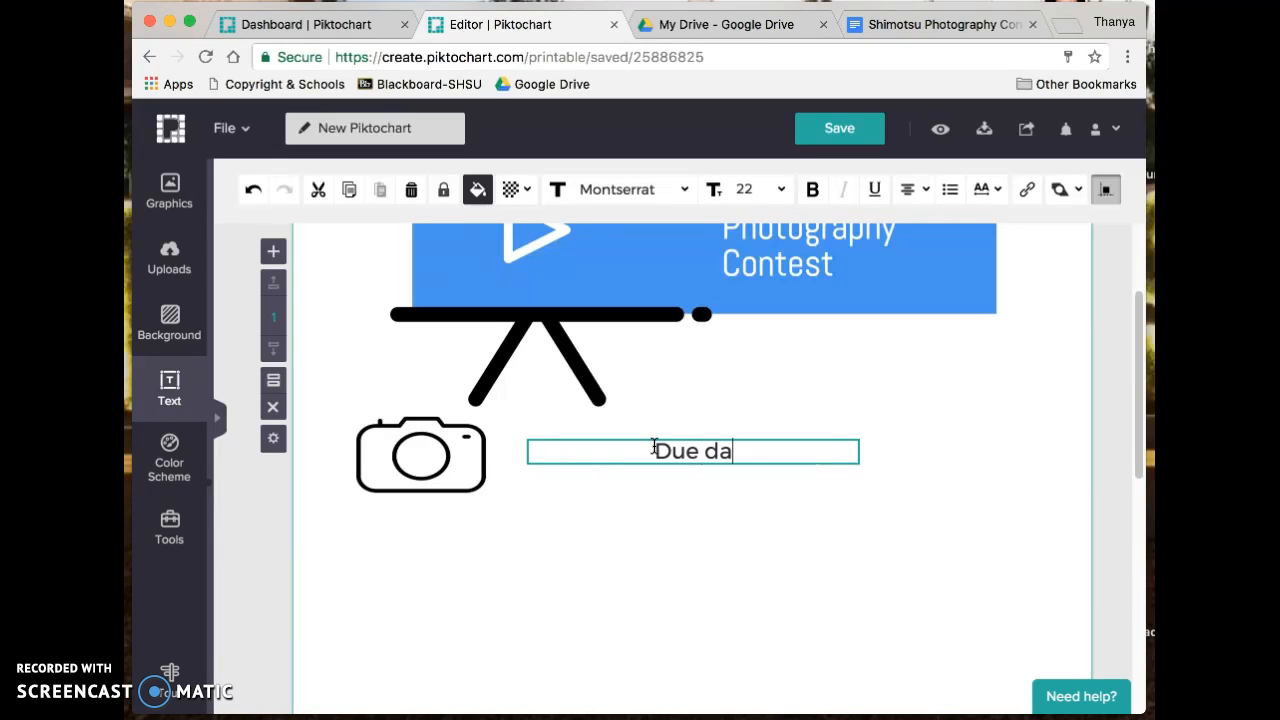
pyautogui.write('te: December ')
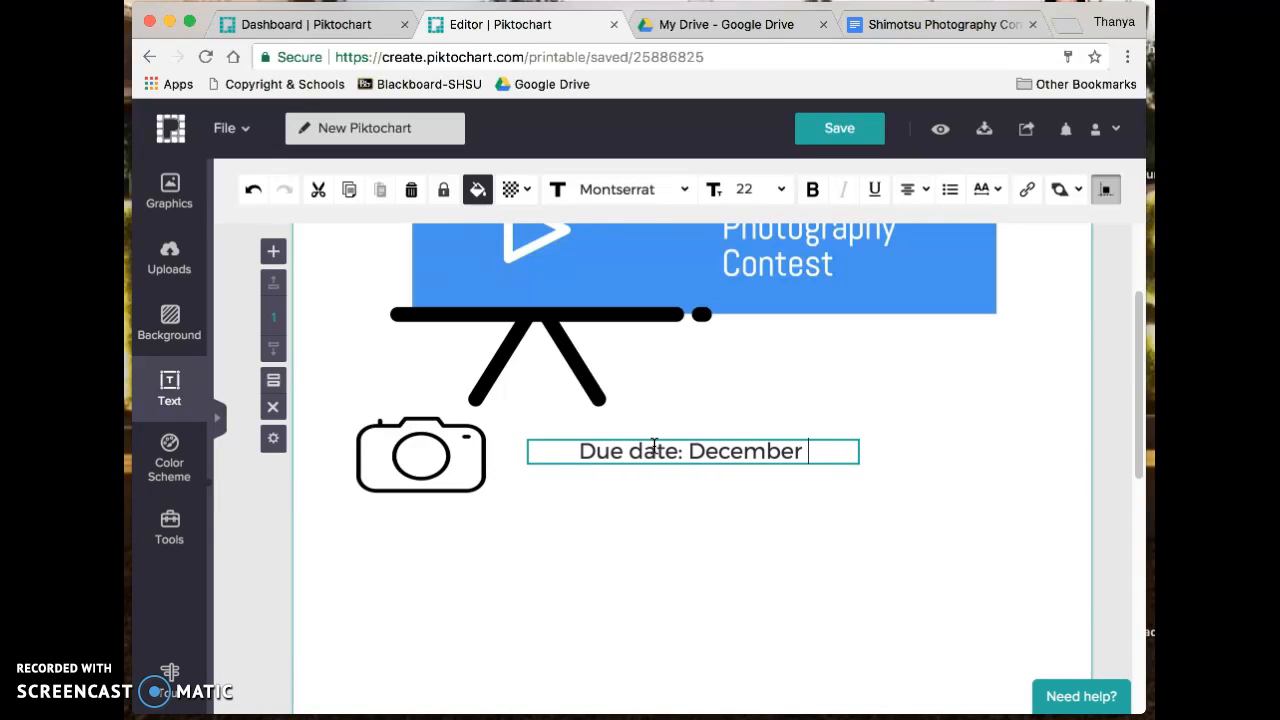
pyautogui.write('7, 2017')
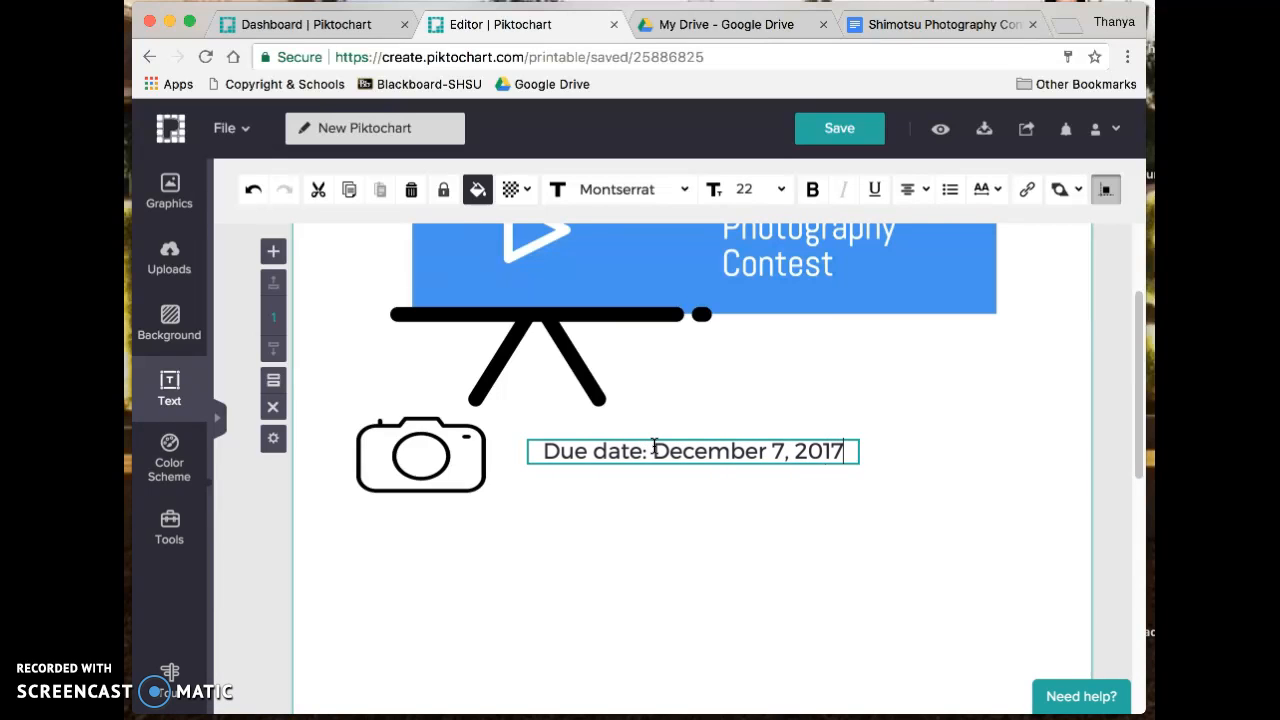
pyautogui.scroll(3, 720, 410)
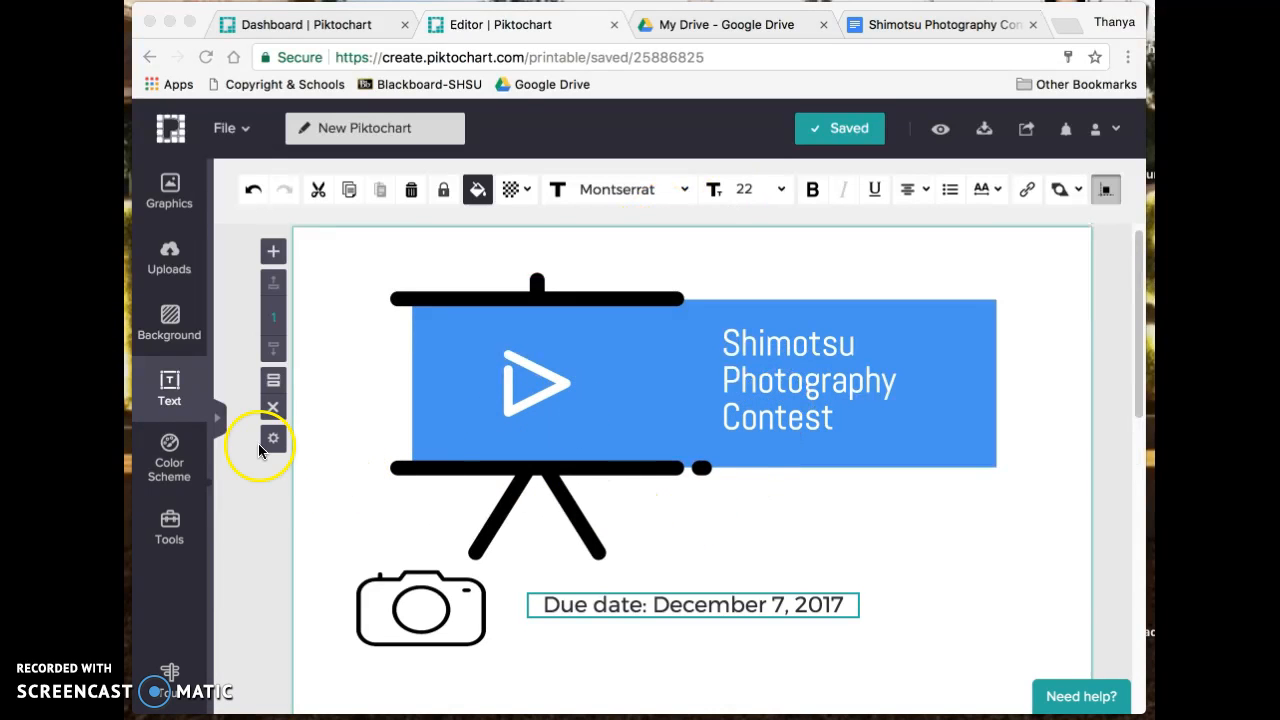
# - Add a Subtitle 2 text box and move it below the due date
pyautogui.click(172, 392)
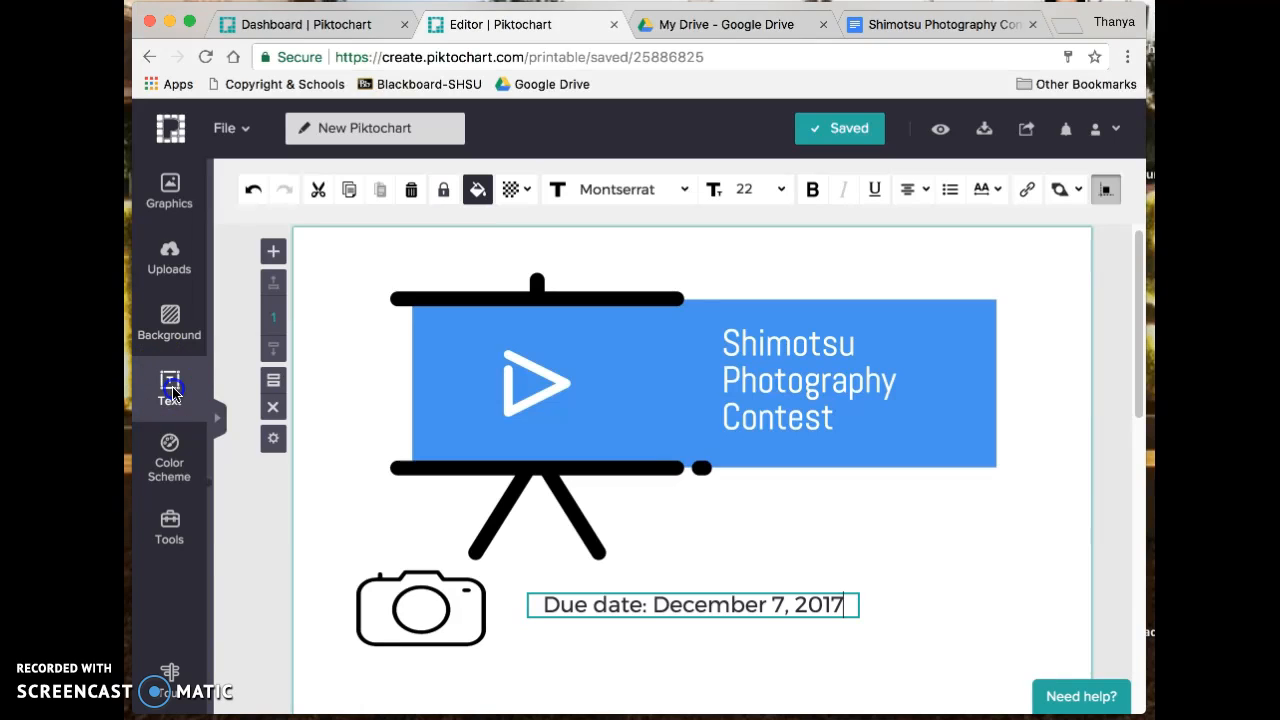
pyautogui.click(221, 421)
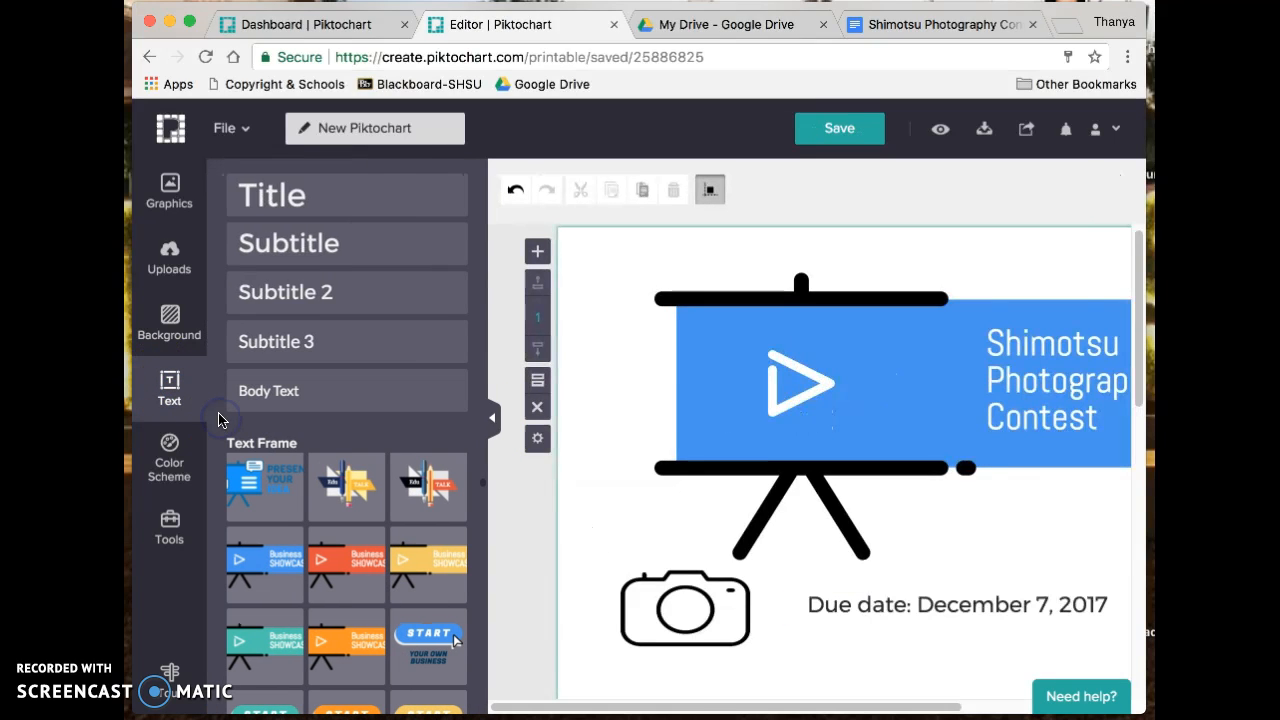
pyautogui.click(319, 296)
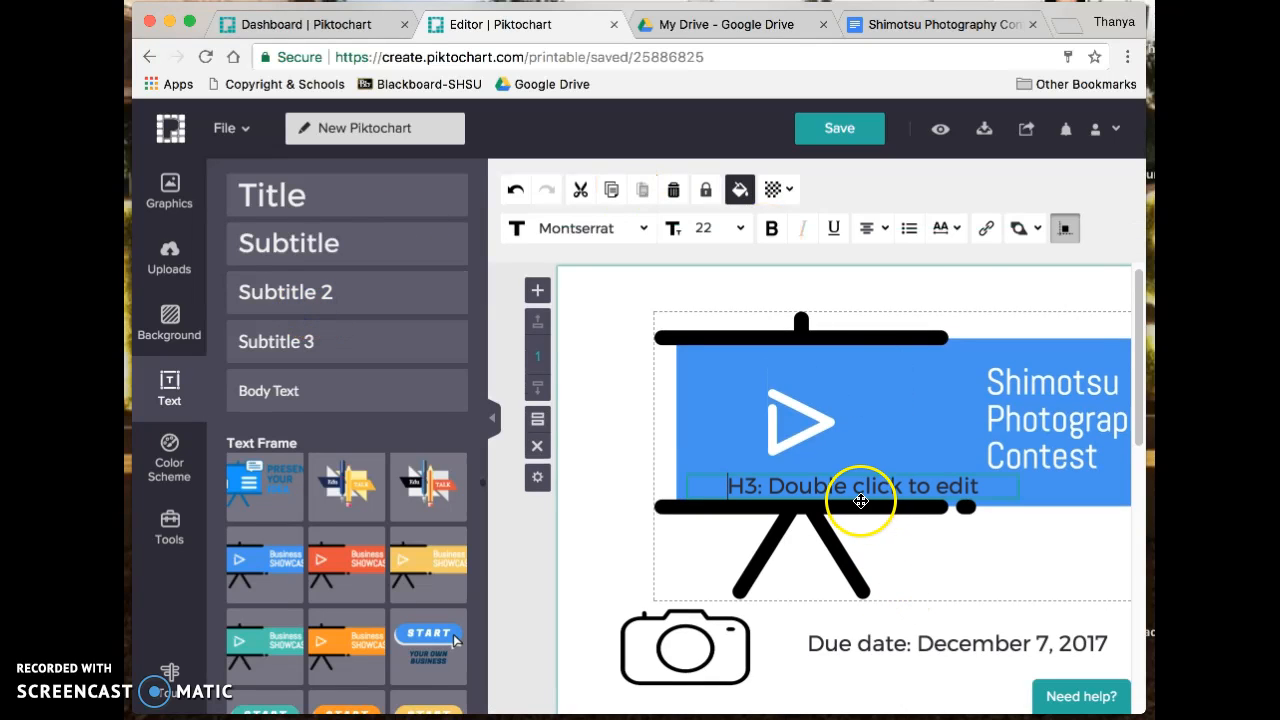
pyautogui.click(491, 419)
pyautogui.moveTo(572, 441); pyautogui.dragTo(677, 635)
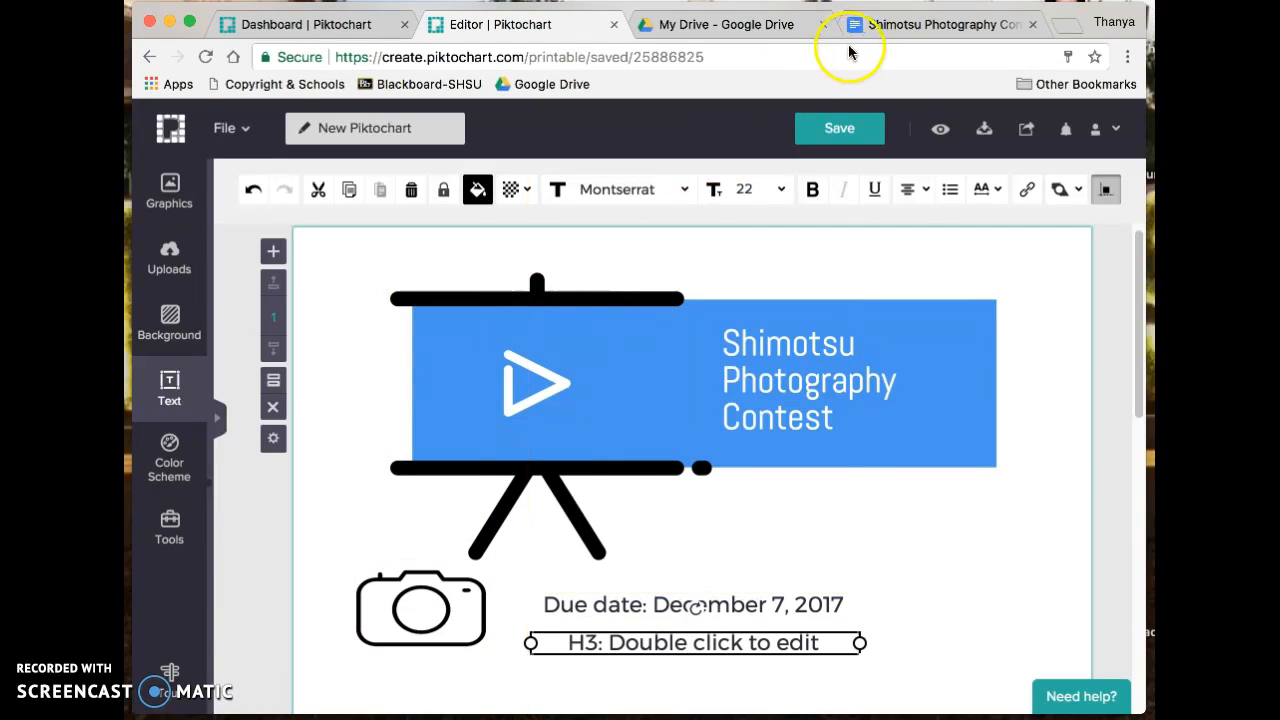
# - Fill the box with 'Grade Levels: Third through Sixth' and widen it to fit one line
pyautogui.click(880, 30)
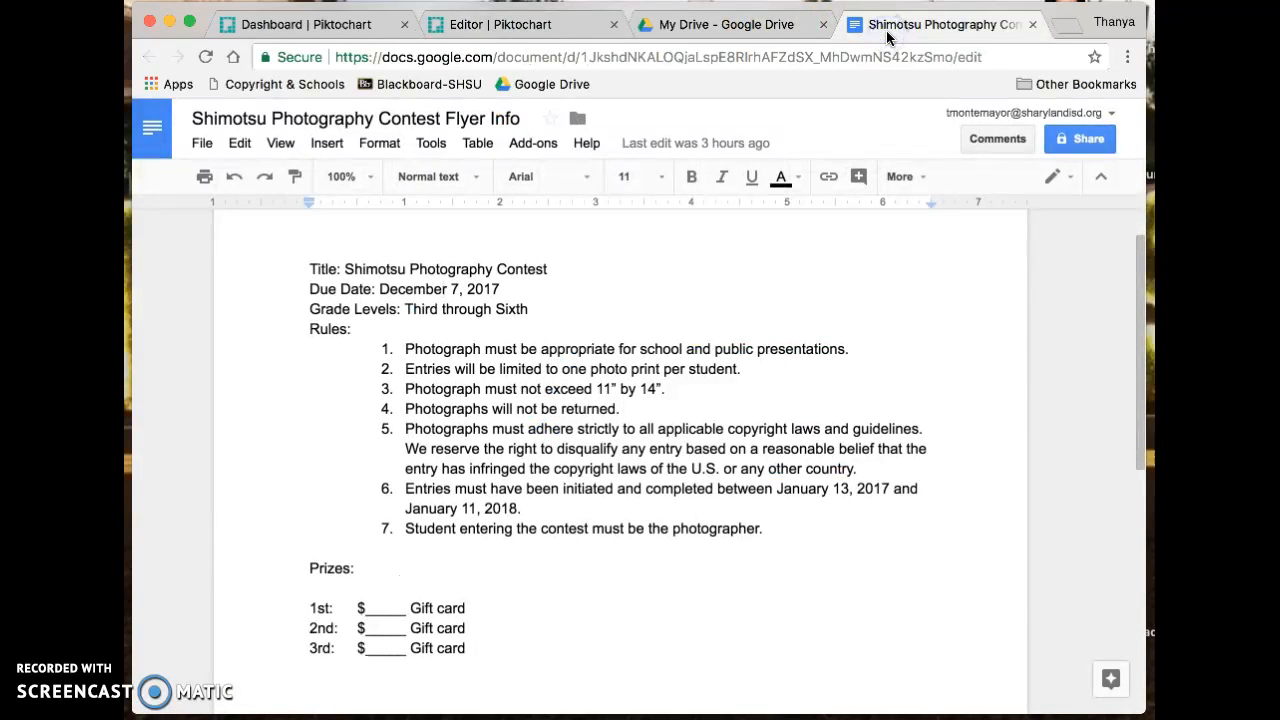
pyautogui.click(541, 24)
pyautogui.click(713, 641)
pyautogui.doubleClick(708, 645)
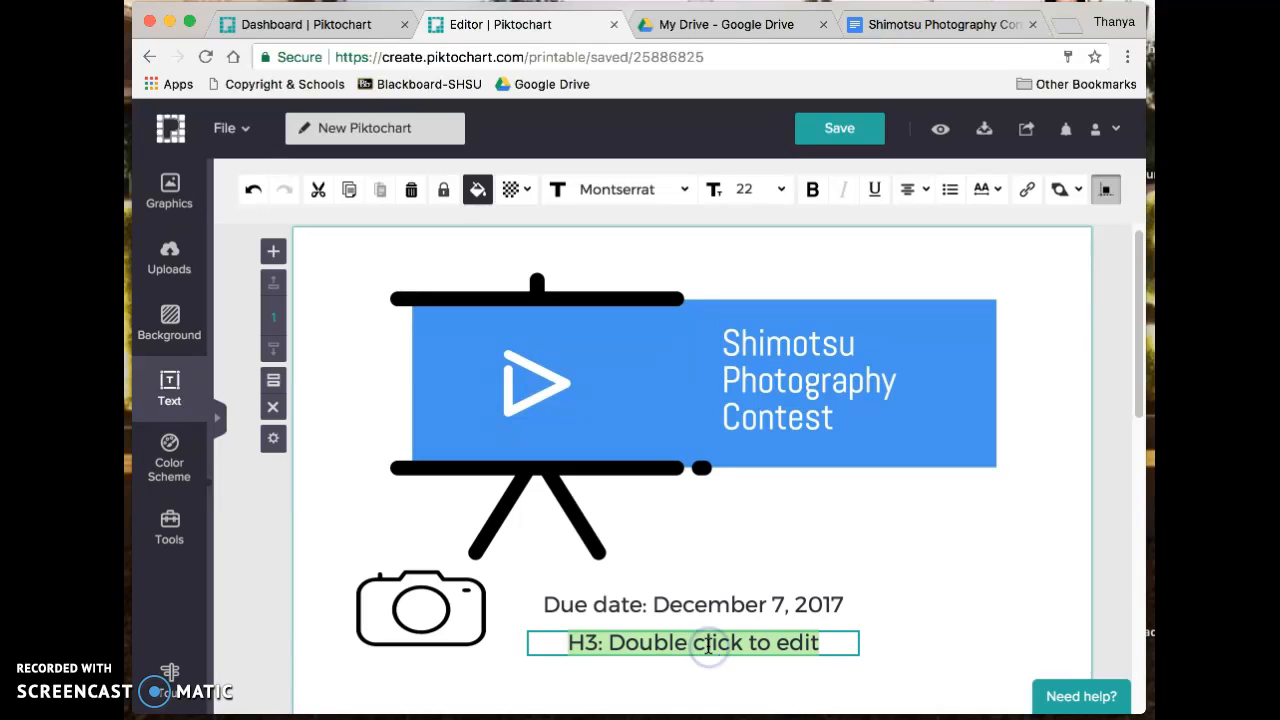
pyautogui.write('T')
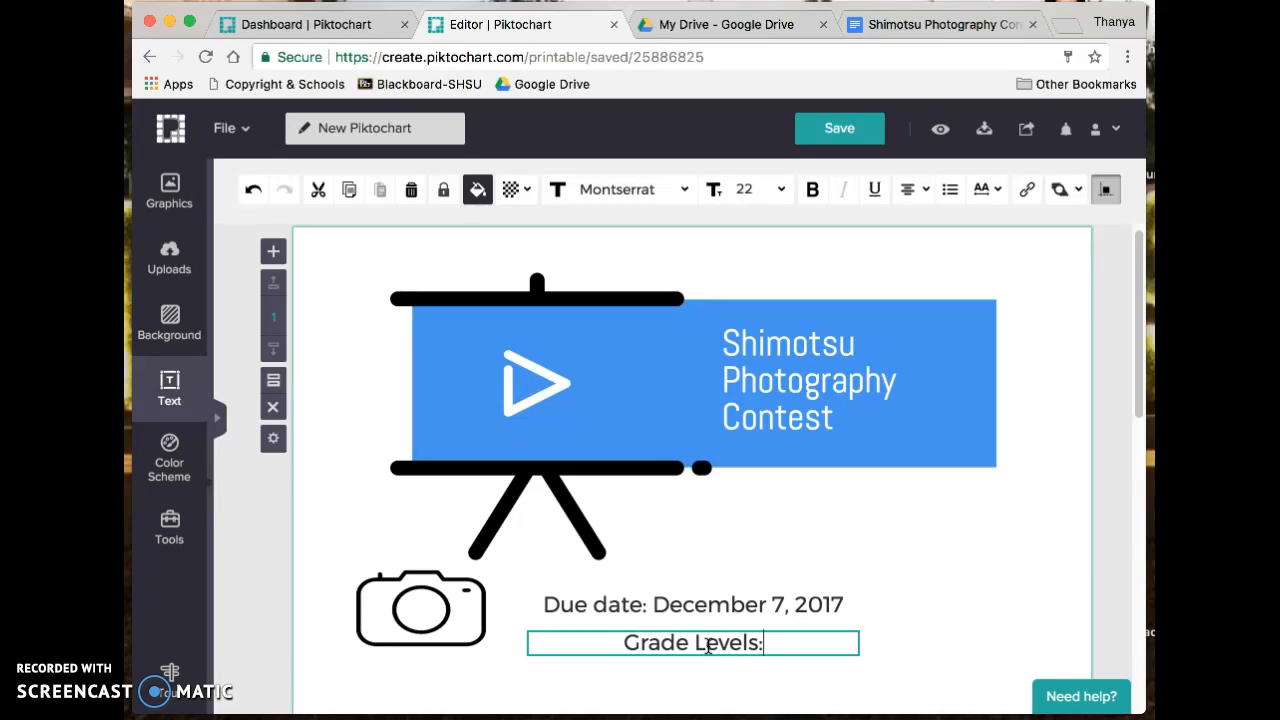
pyautogui.write('Third th')
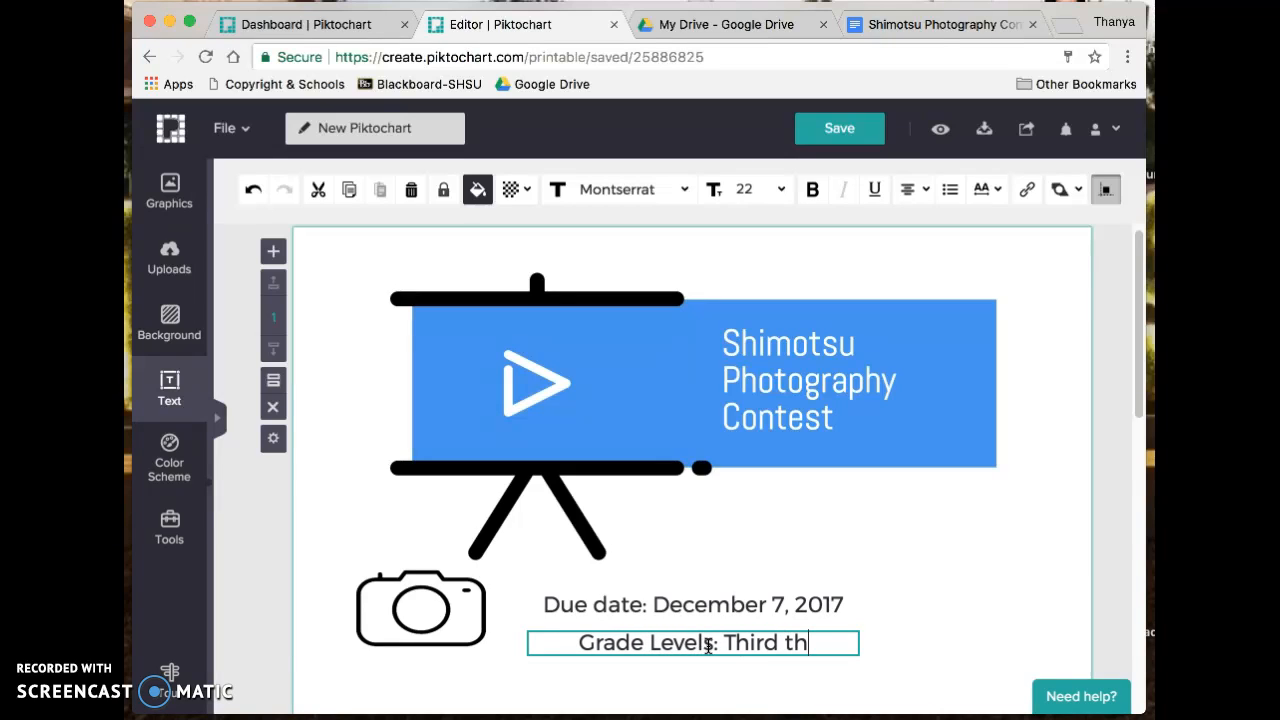
pyautogui.write('rough Sixth')
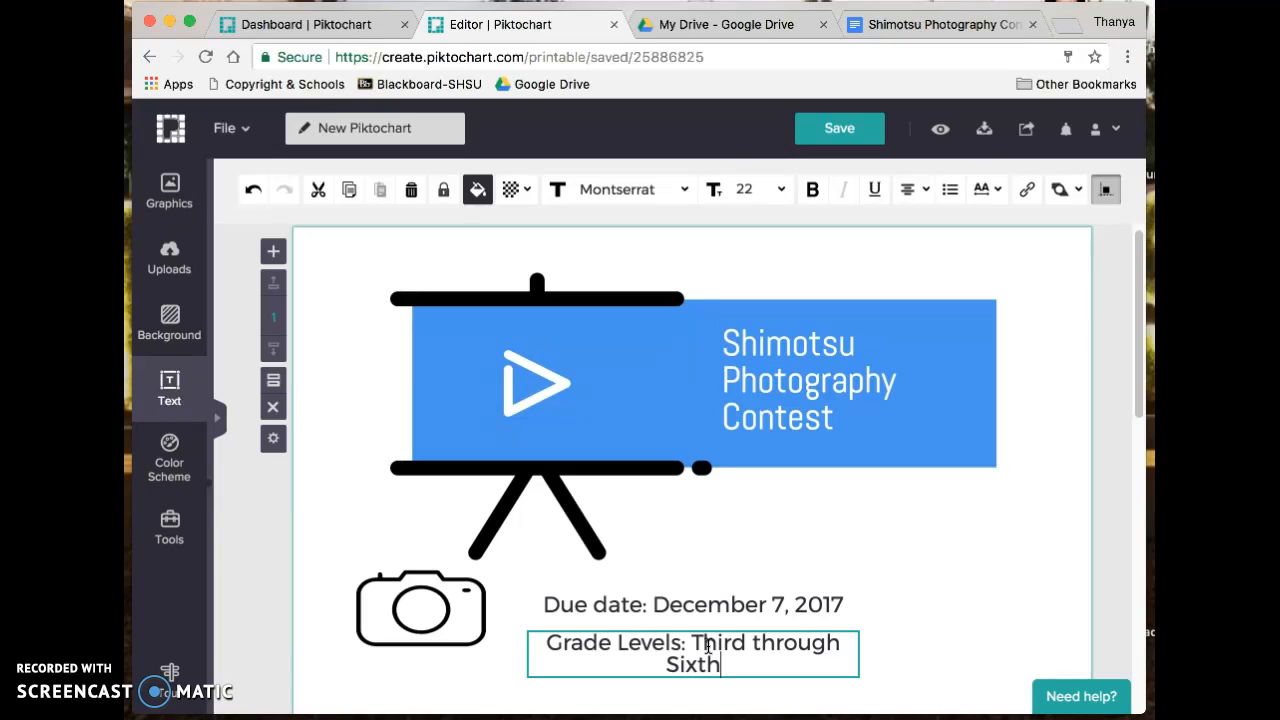
pyautogui.click(860, 652)
pyautogui.moveTo(860, 652); pyautogui.dragTo(909, 654)
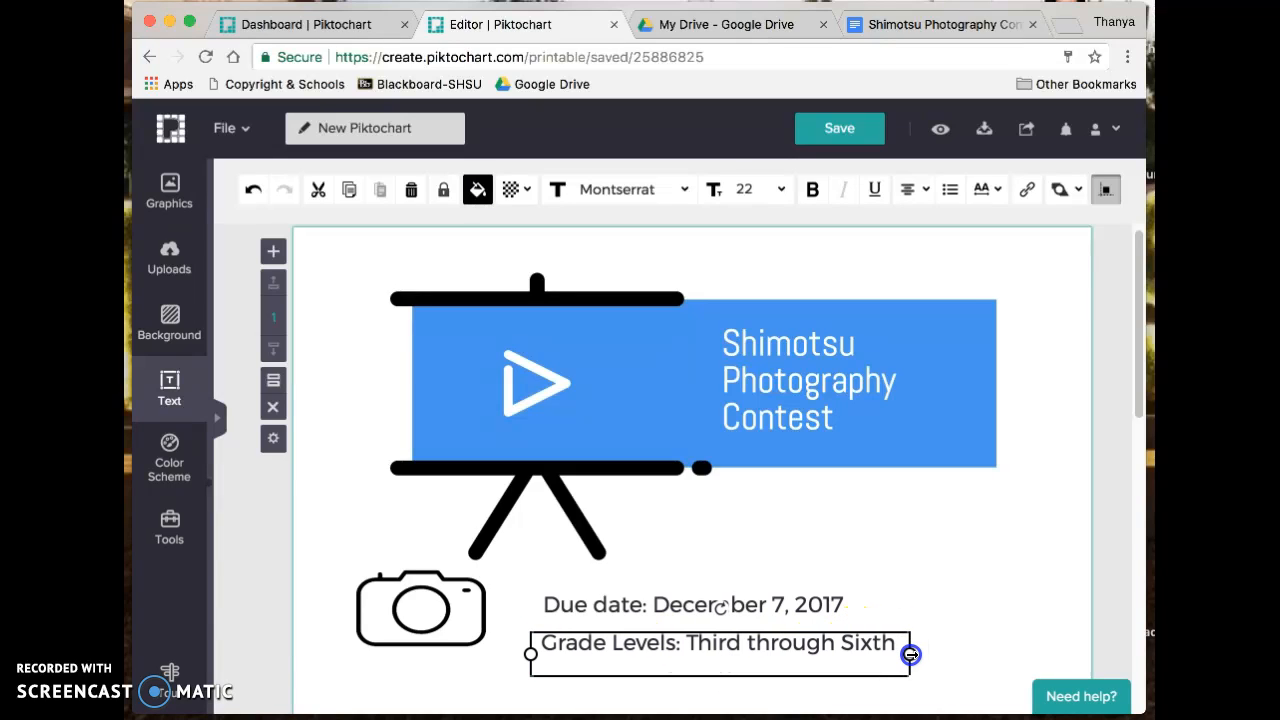
pyautogui.click(945, 575)
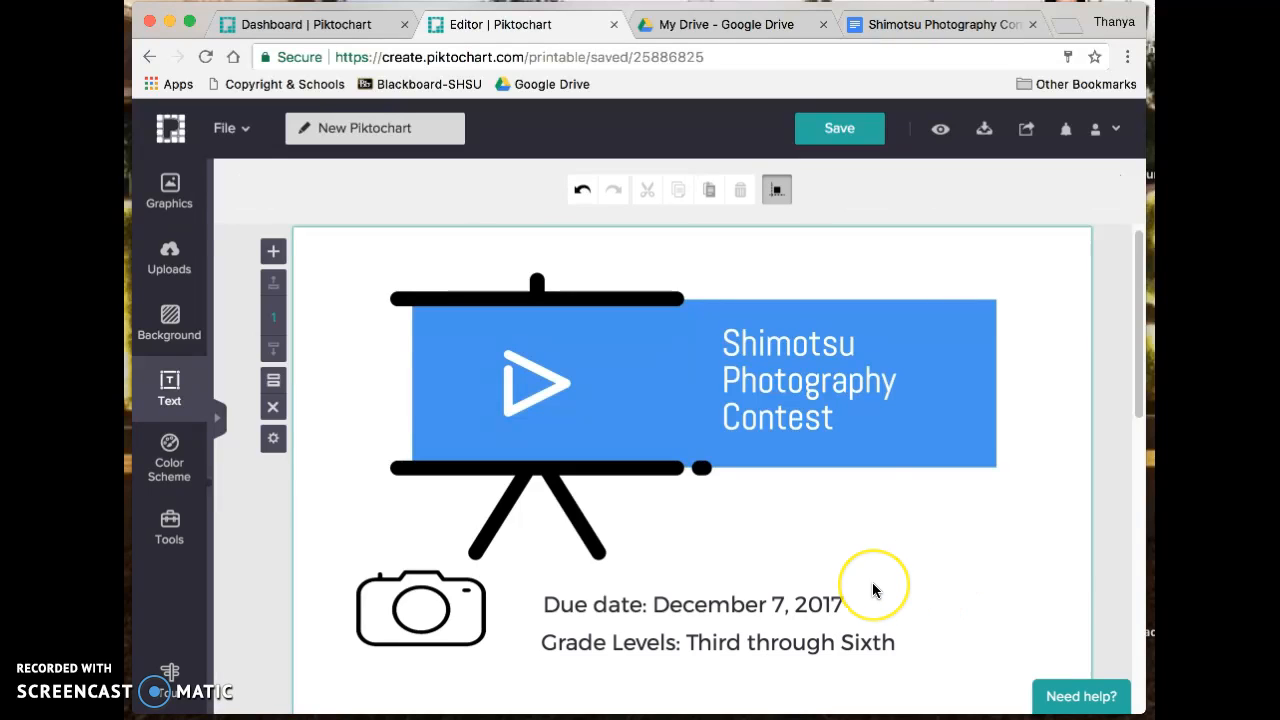
pyautogui.scroll(-3, 871, 588)
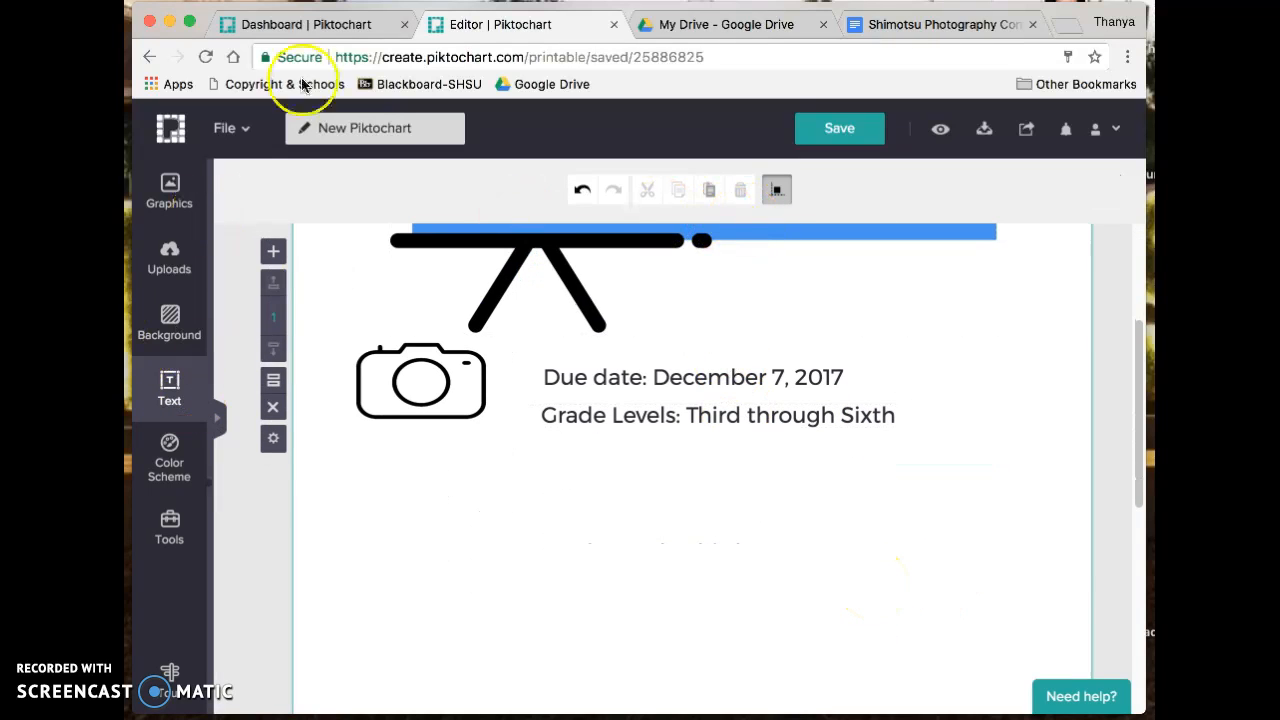
# - After checking the rules in the info document, add another subtitle text box under Grade Levels
pyautogui.click(885, 22)
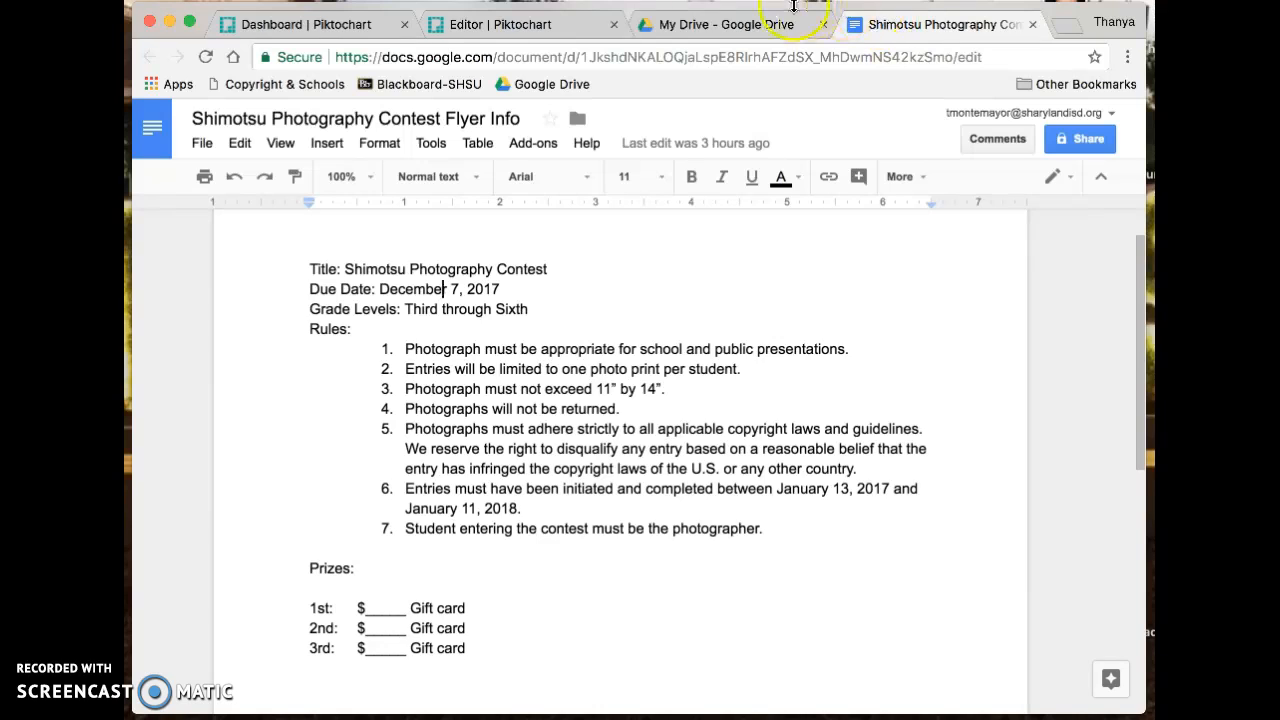
pyautogui.click(458, 24)
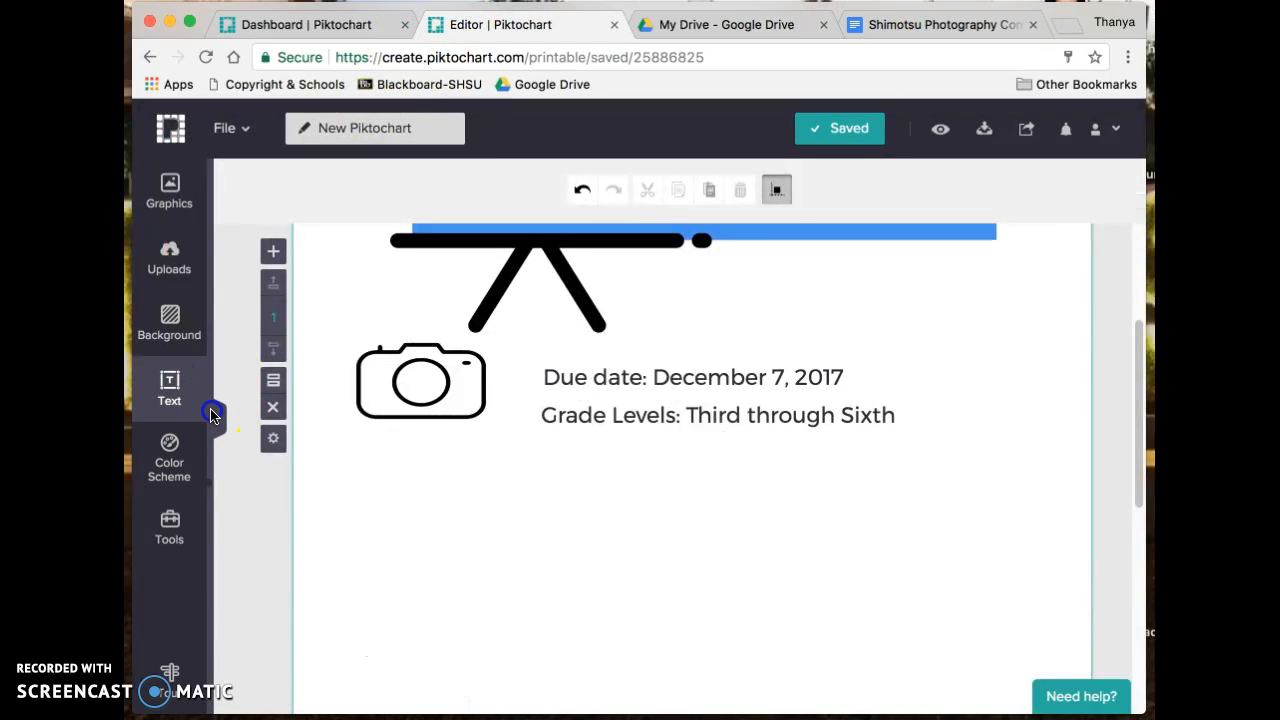
pyautogui.click(213, 420)
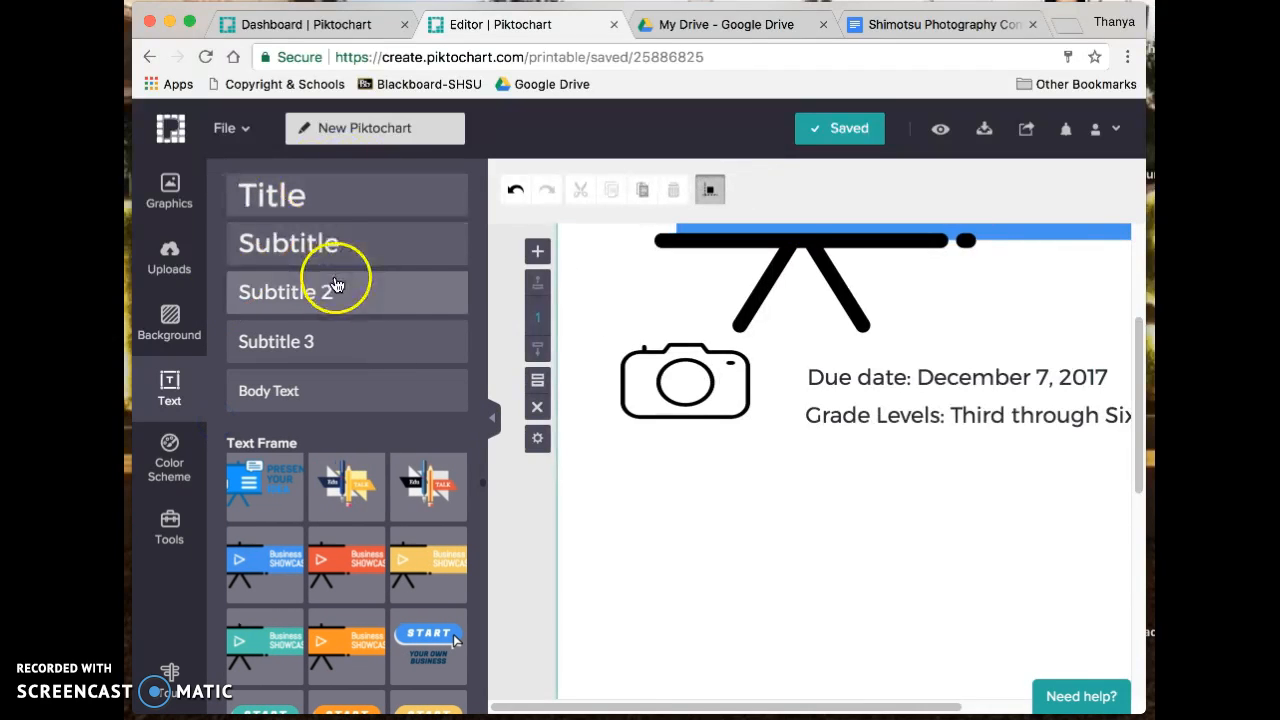
pyautogui.click(335, 298)
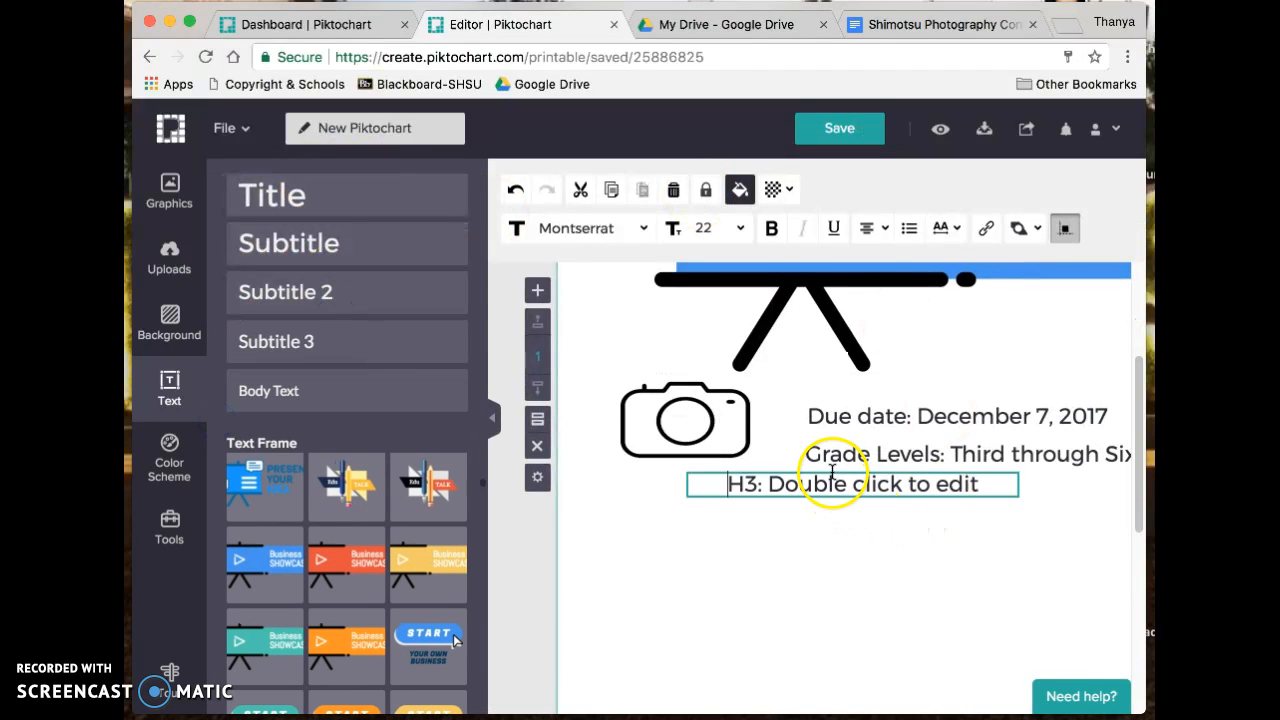
pyautogui.click(492, 418)
pyautogui.click(614, 449)
pyautogui.moveTo(626, 451); pyautogui.dragTo(723, 457)
# - Type 'Rules:' followed by a new line and set the box to Align Left
pyautogui.doubleClick(712, 456)
pyautogui.click(712, 452)
pyautogui.write('Ru')
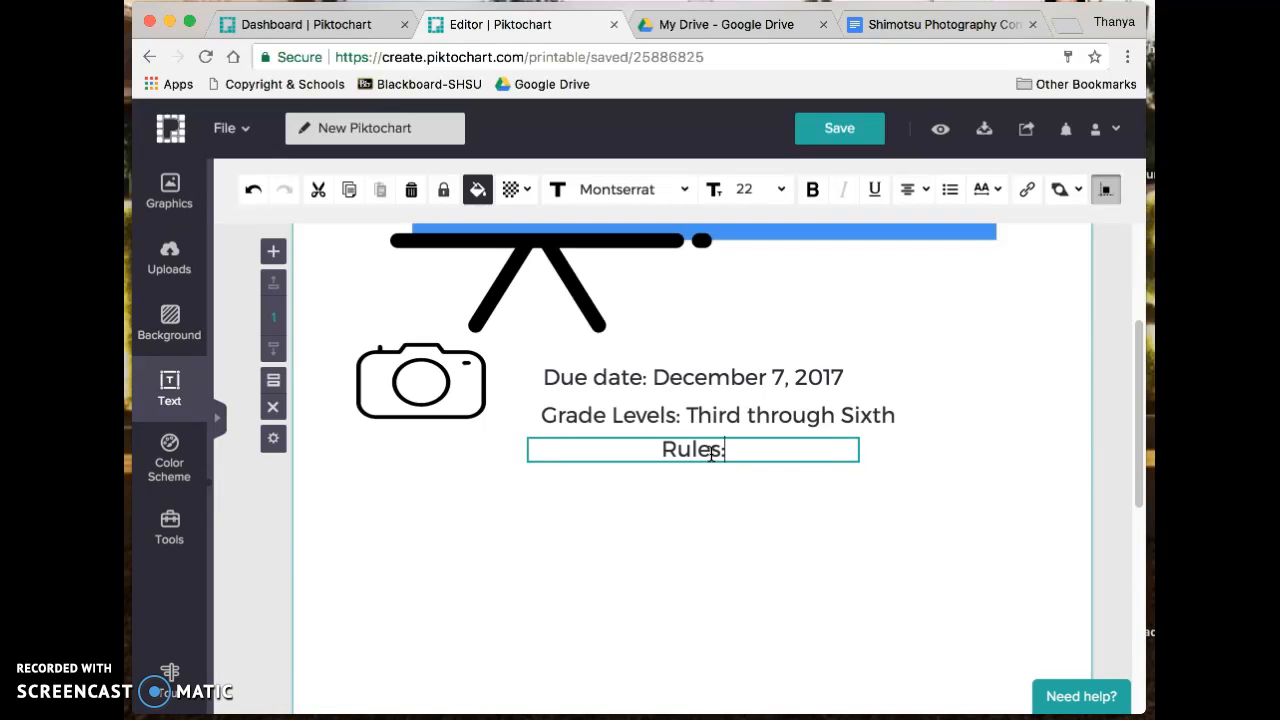
pyautogui.write('les:')
pyautogui.press('Return')
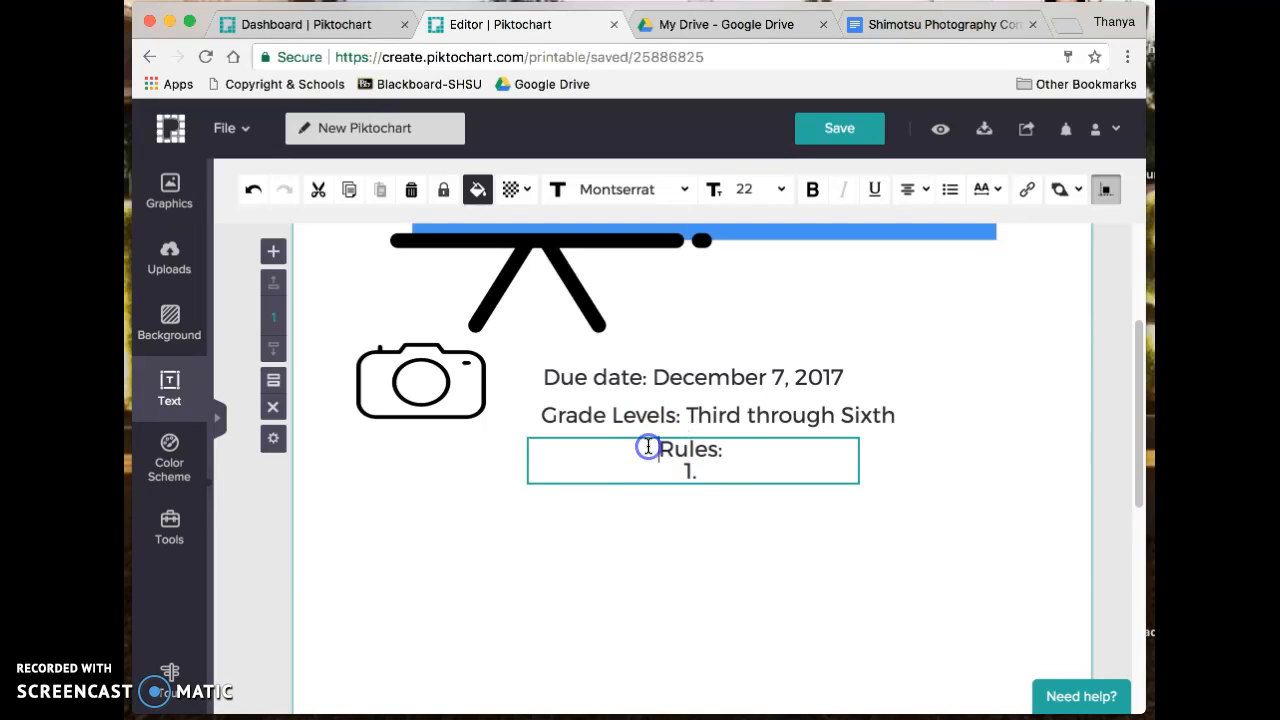
pyautogui.click(924, 197)
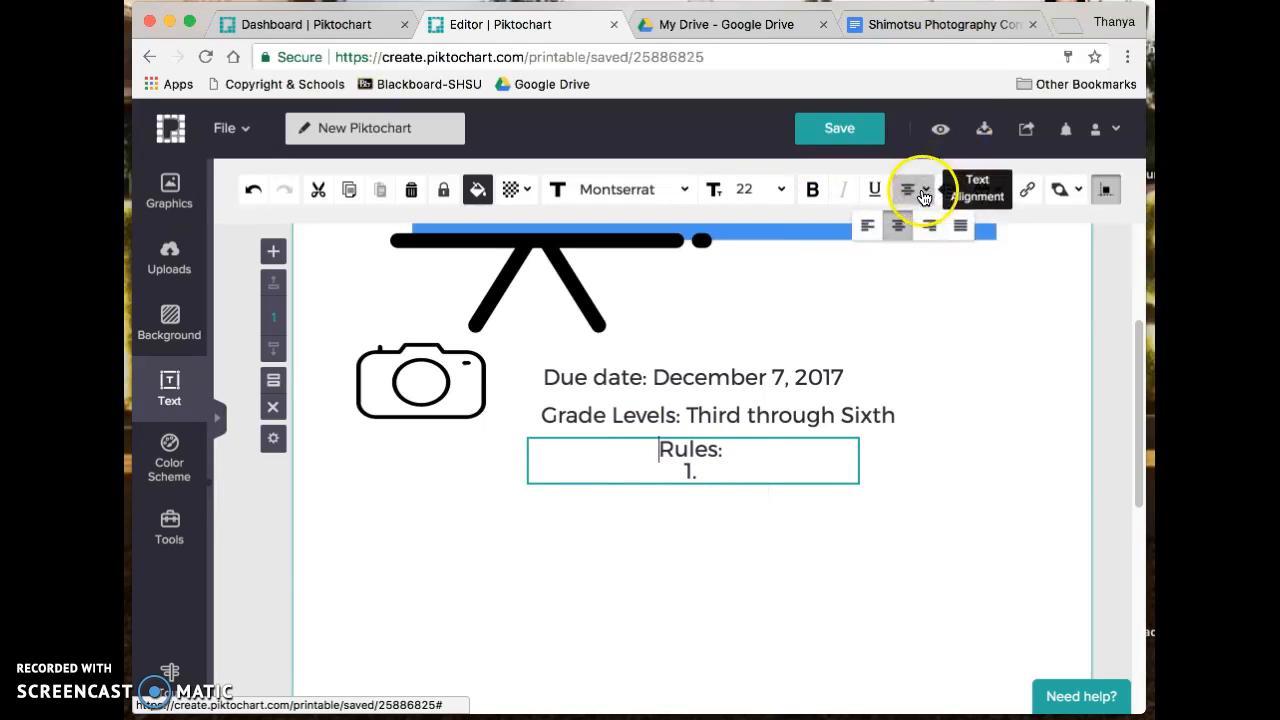
pyautogui.click(867, 225)
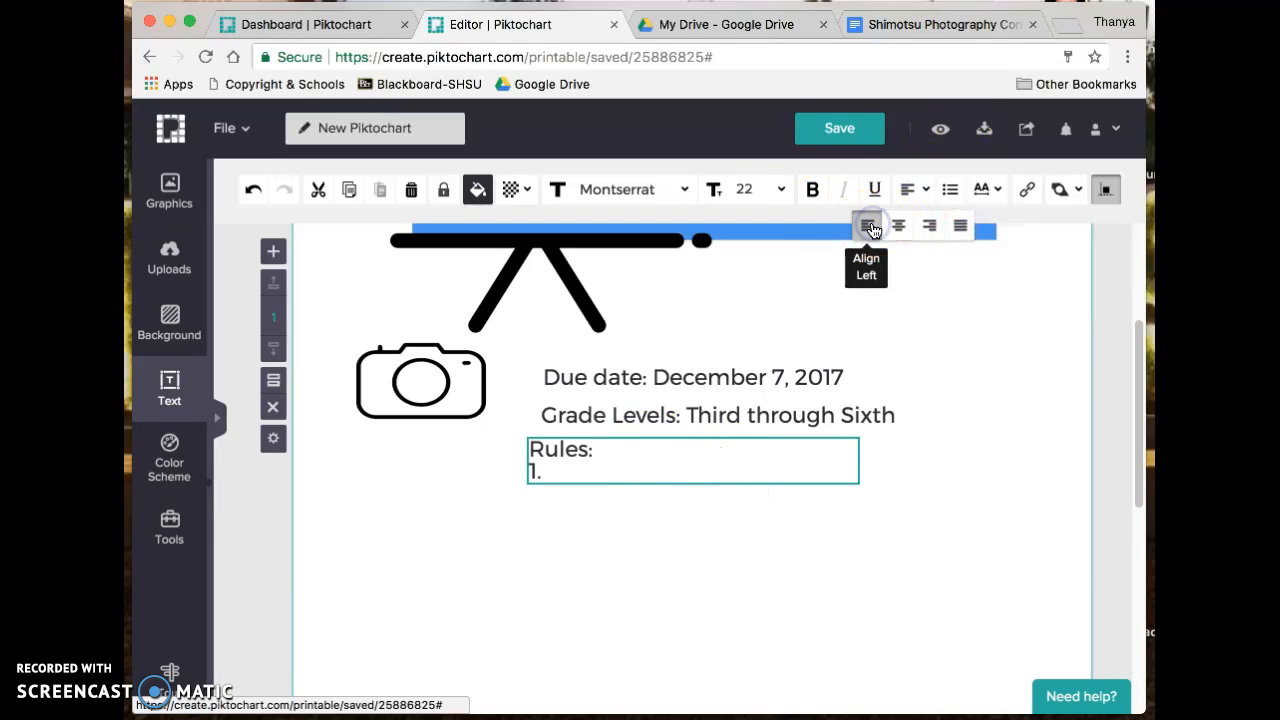
pyautogui.click(573, 467)
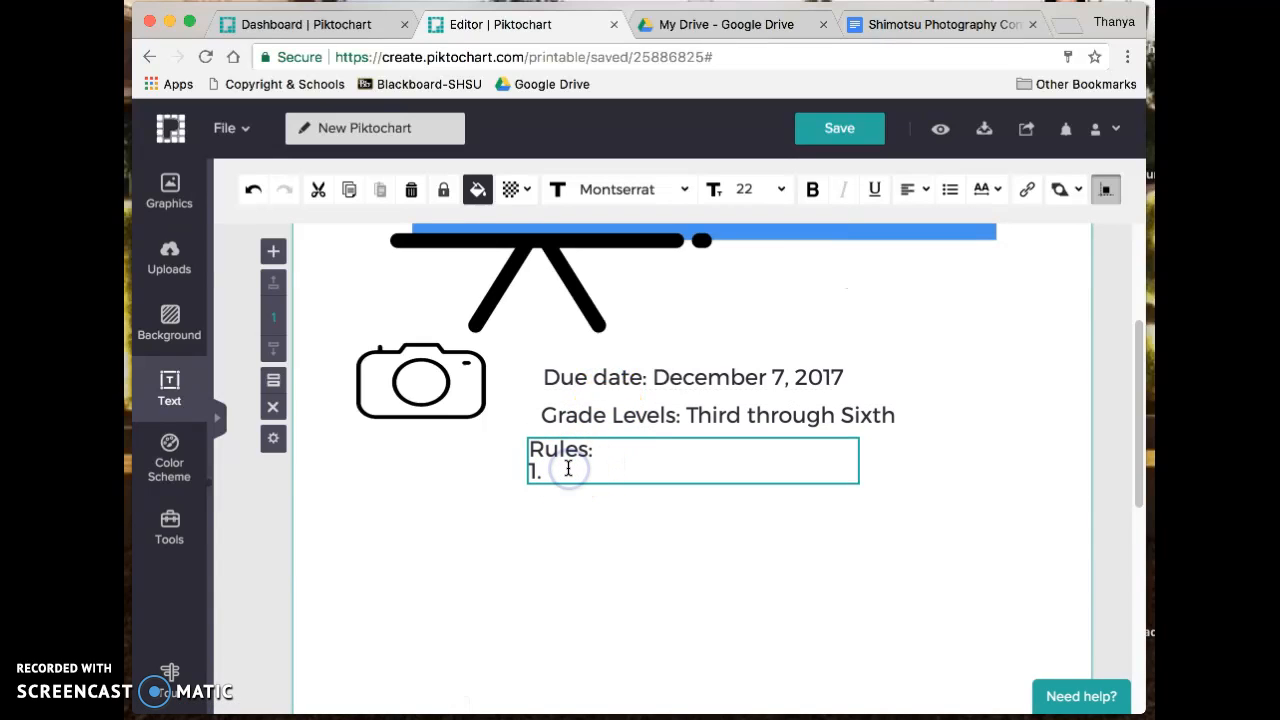
pyautogui.press('Return')
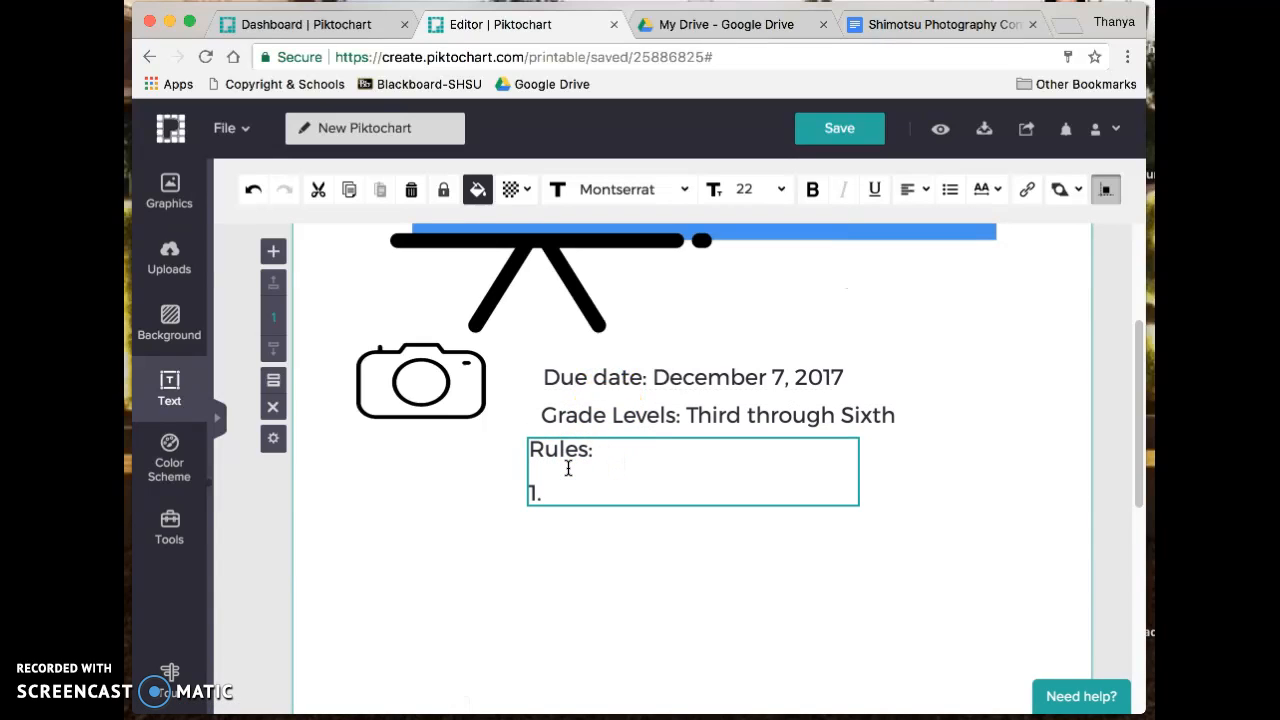
pyautogui.press('BackSpace')
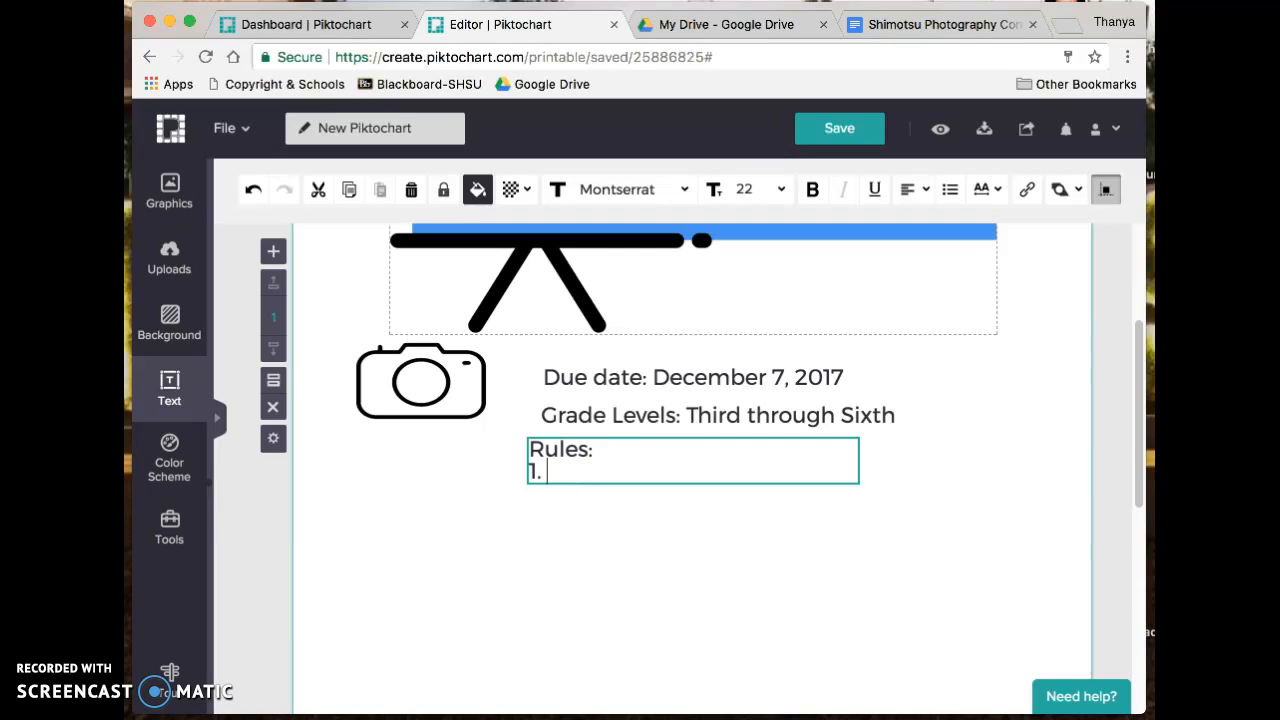
pyautogui.click(922, 26)
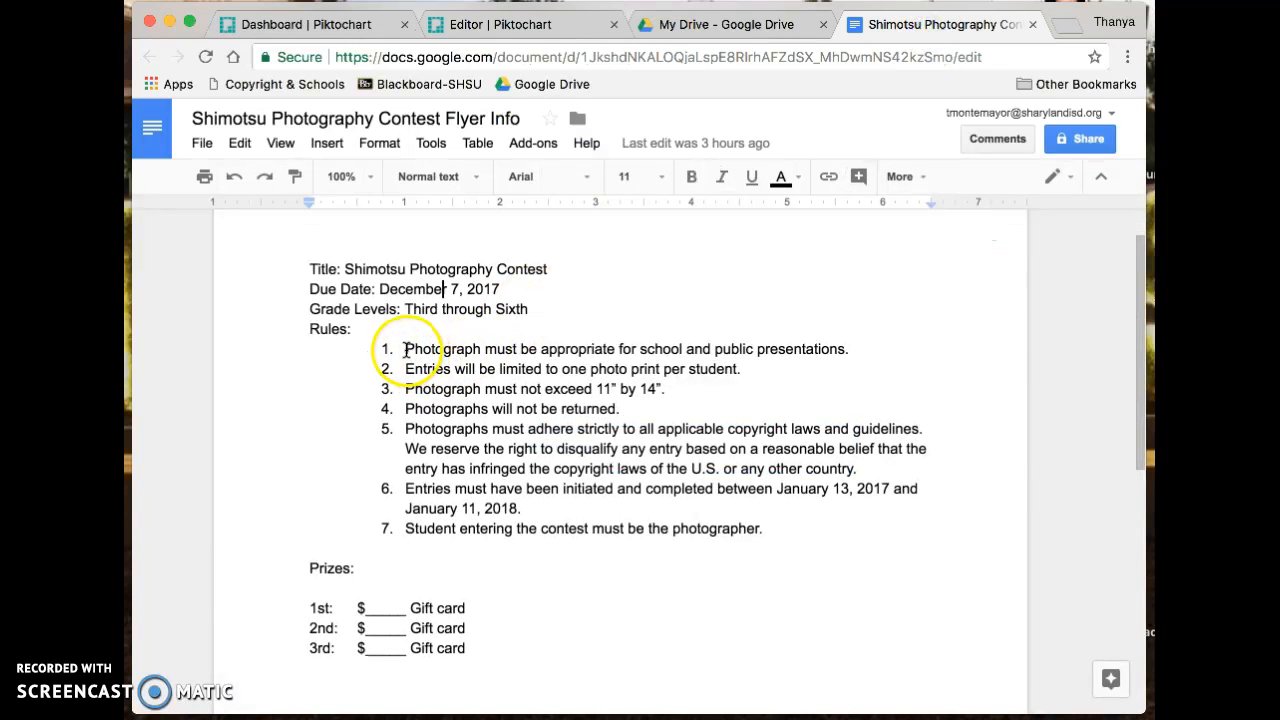
# - Copy the seven numbered rules from the info document and paste them into the Rules box
pyautogui.moveTo(383, 347); pyautogui.dragTo(795, 534)
pyautogui.hotkey('ctrl', 'c')
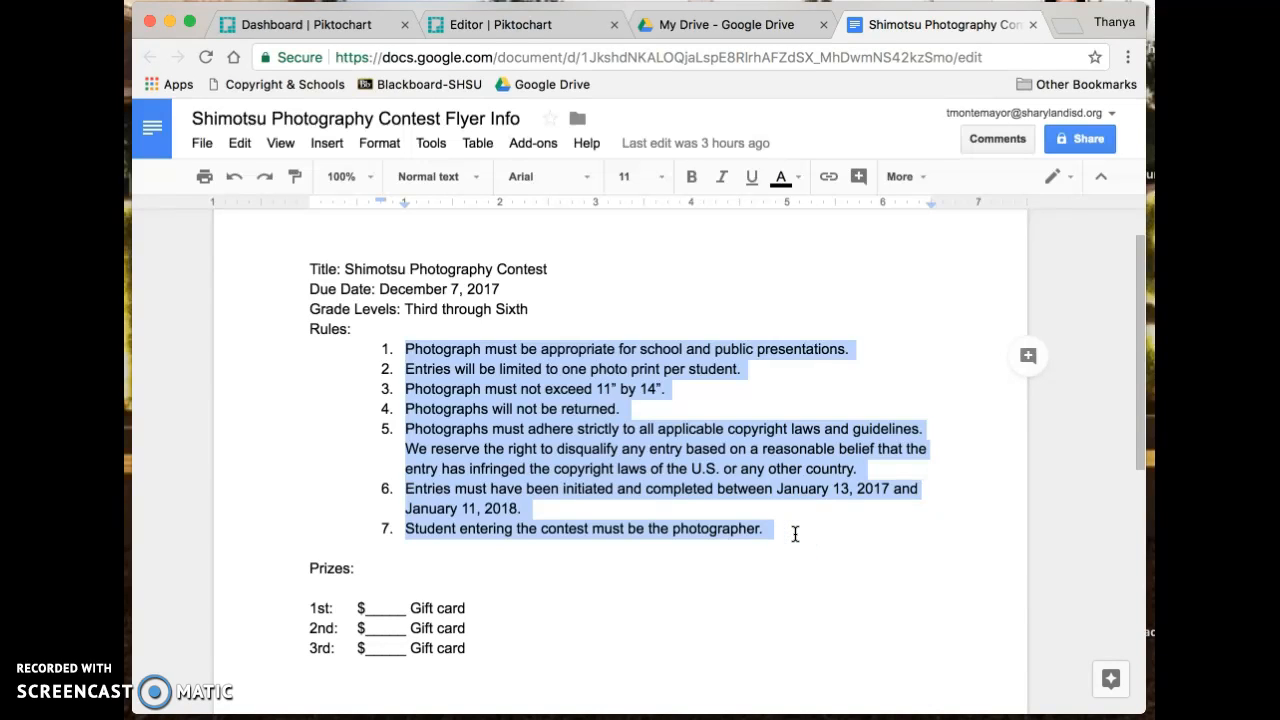
pyautogui.click(500, 24)
pyautogui.write('a')
pyautogui.click(635, 463)
pyautogui.click(582, 471)
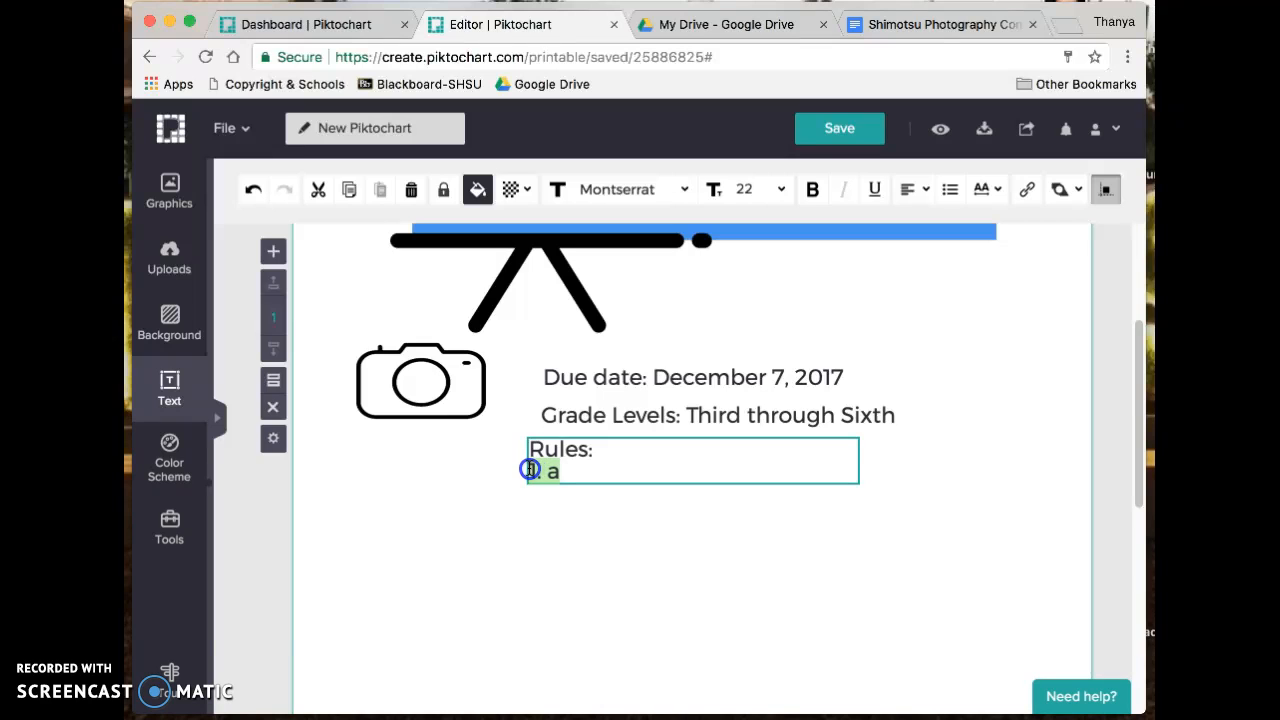
pyautogui.hotkey('ctrl', 'v')
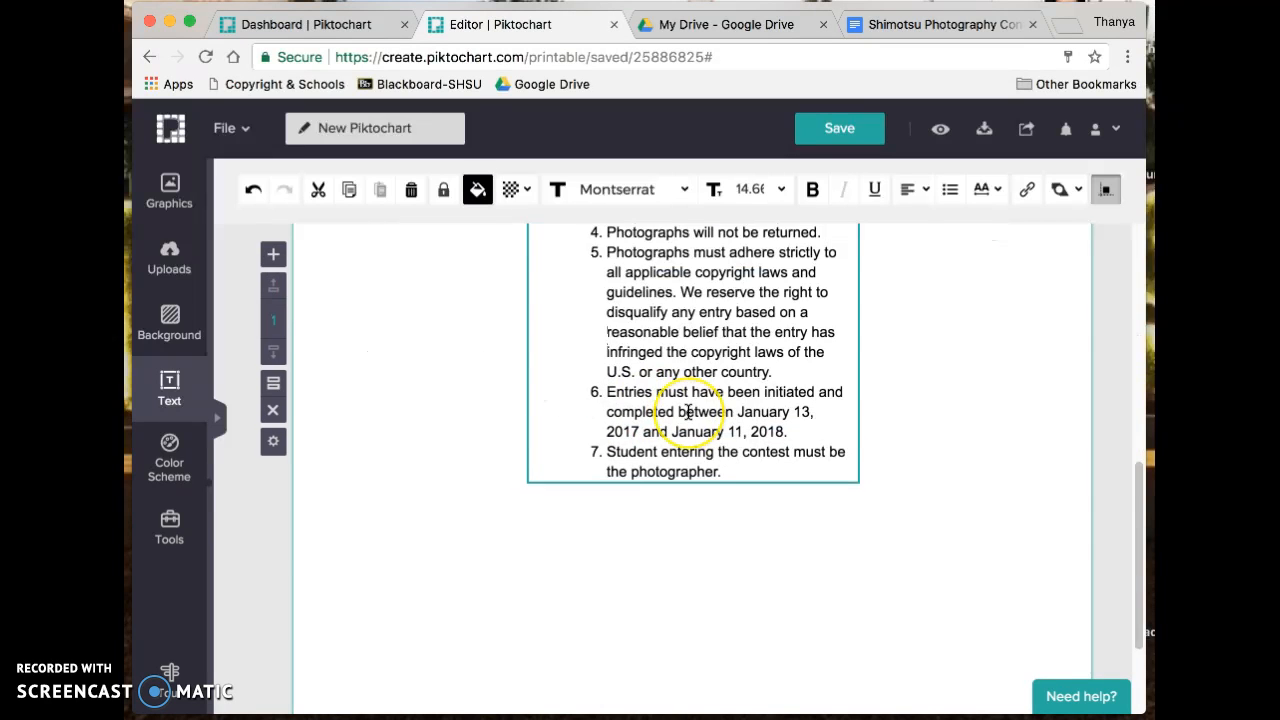
pyautogui.scroll(3, 688, 410)
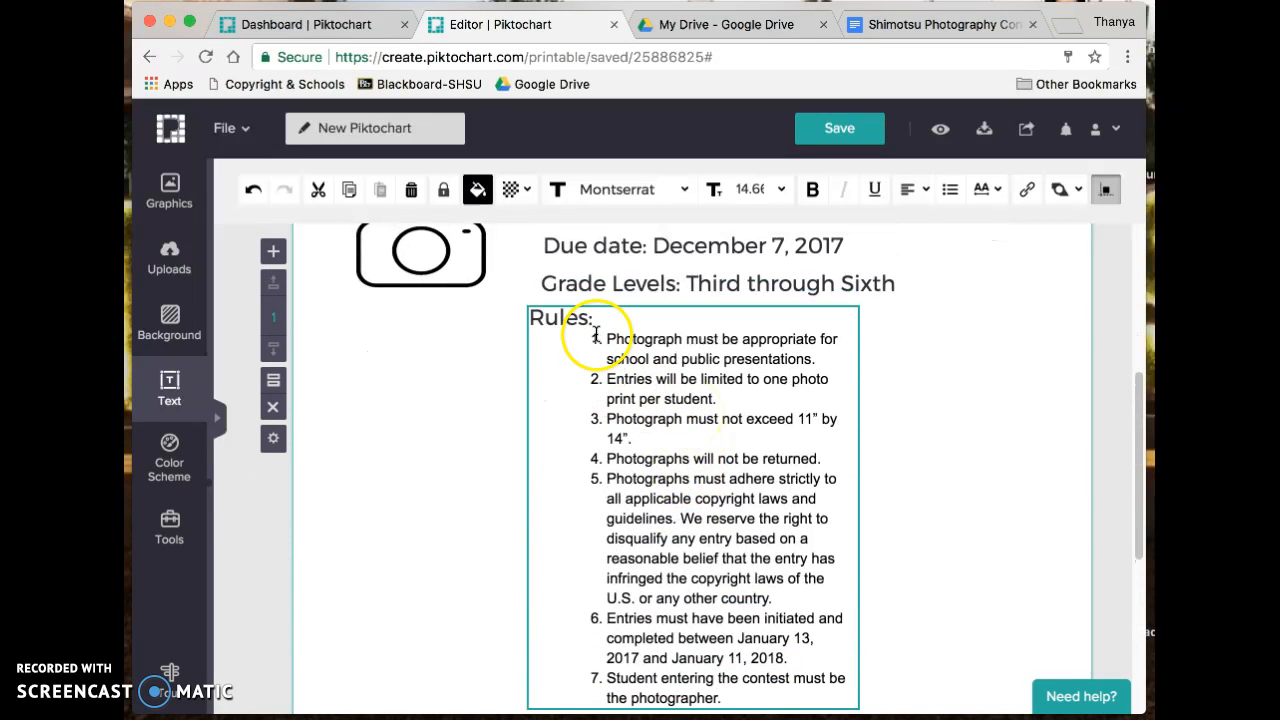
pyautogui.moveTo(607, 338); pyautogui.dragTo(806, 678)
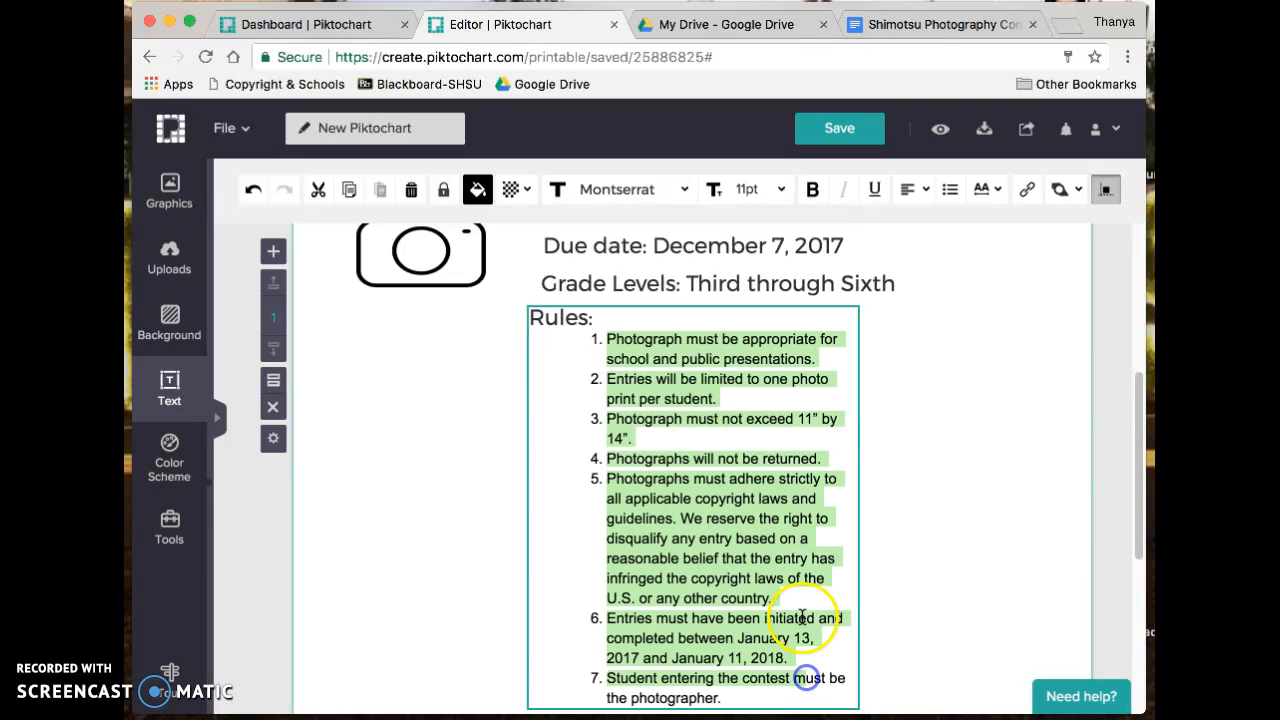
pyautogui.click(783, 549)
# - Widen the Rules box to the left and right across the page
pyautogui.click(692, 282)
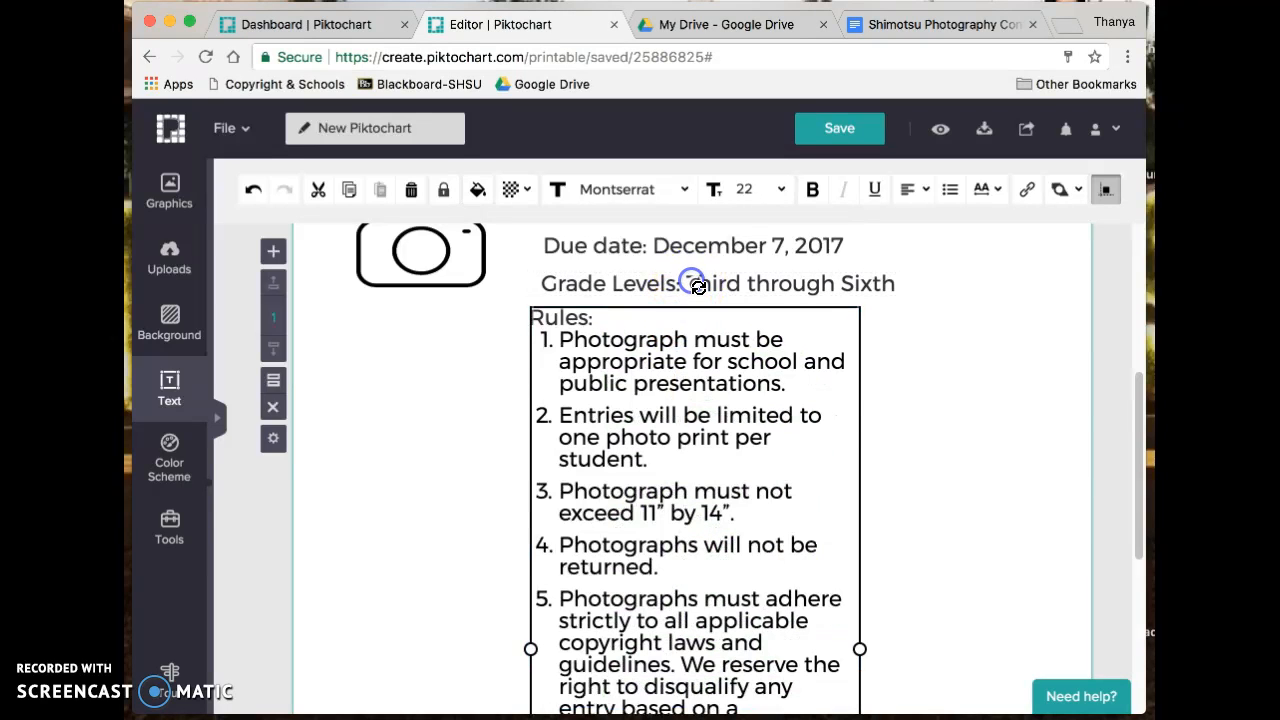
pyautogui.click(681, 404)
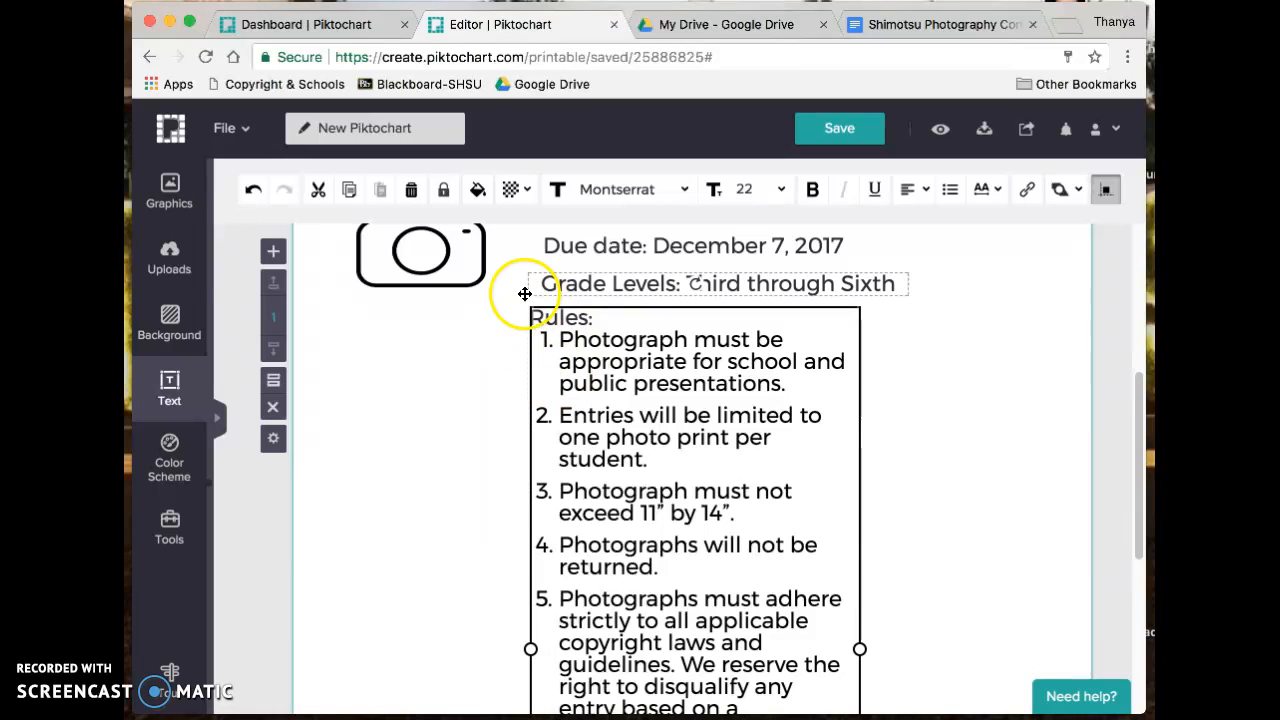
pyautogui.moveTo(531, 647); pyautogui.dragTo(357, 643)
pyautogui.moveTo(526, 646); pyautogui.dragTo(357, 645)
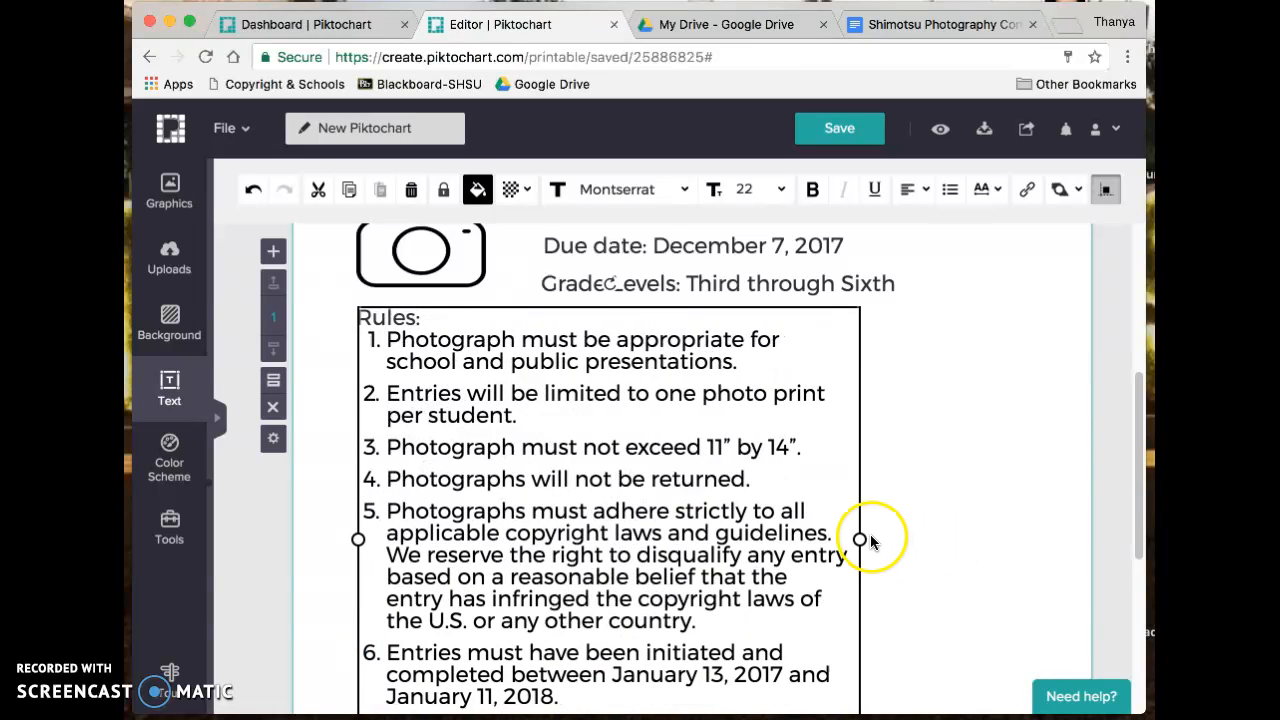
pyautogui.moveTo(862, 539); pyautogui.dragTo(1044, 540)
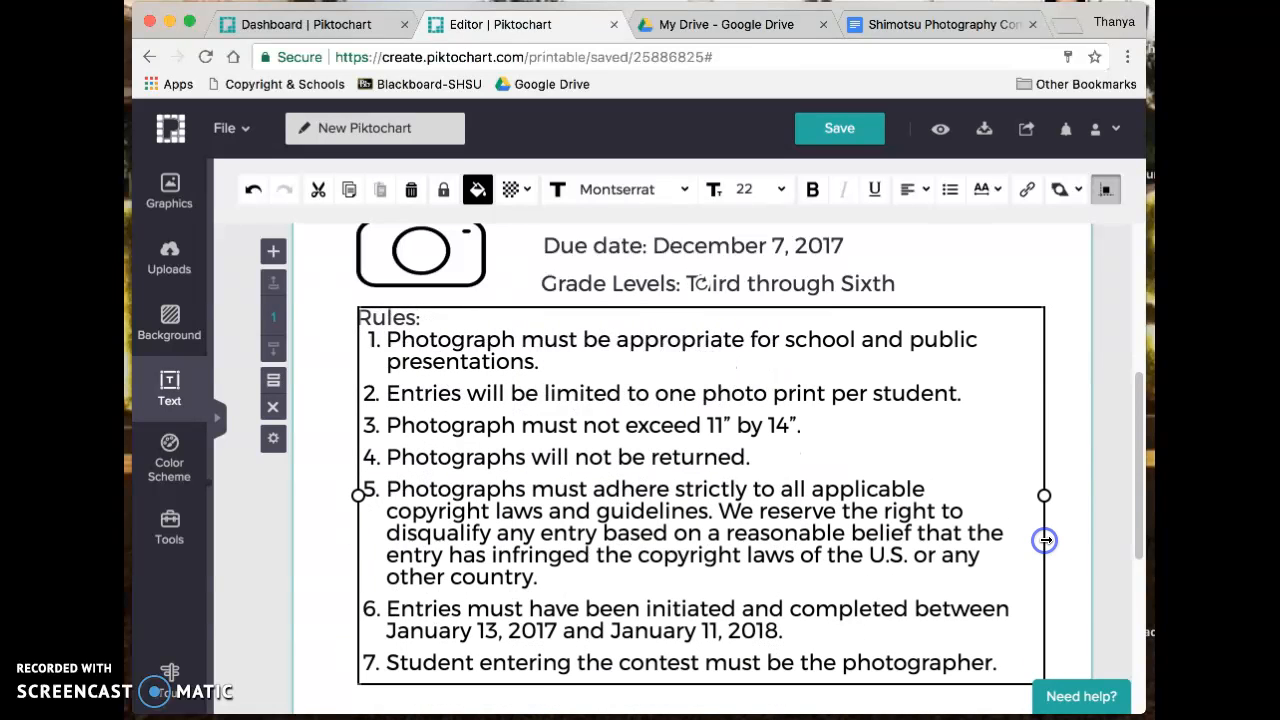
pyautogui.scroll(-1, 1042, 488)
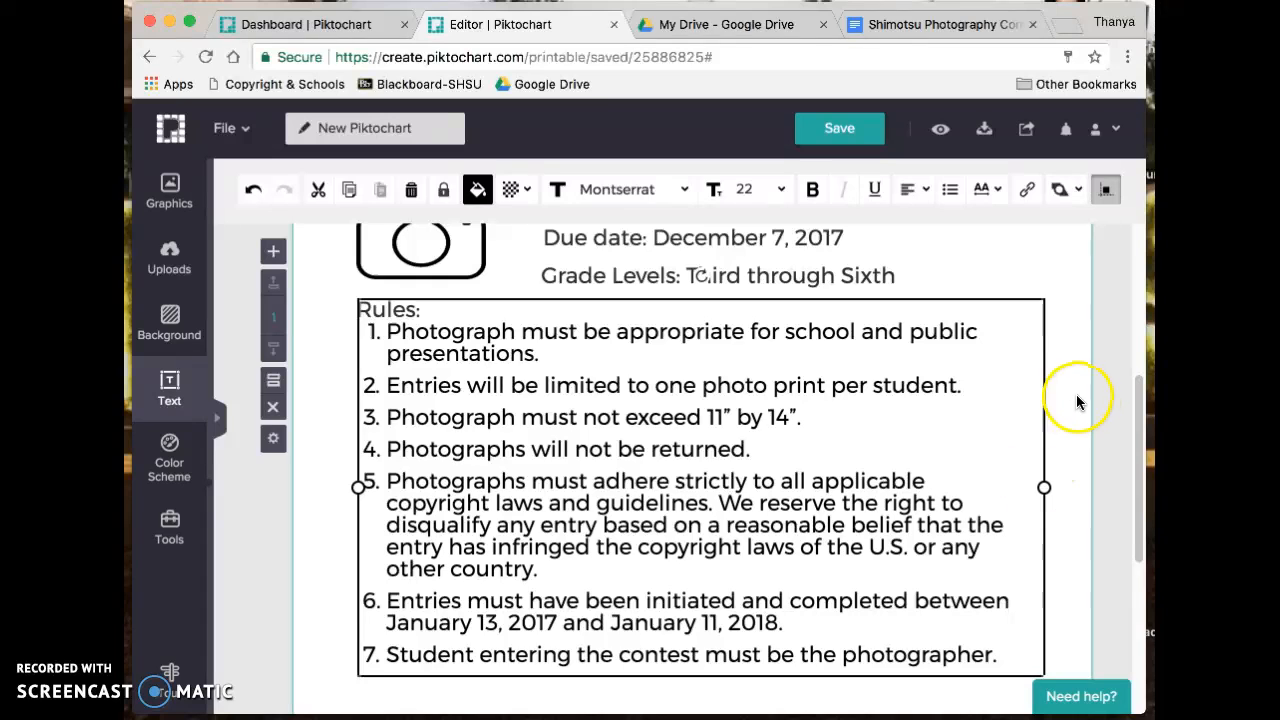
pyautogui.scroll(5, 800, 486)
# - Nudge the banner up and place the due date and Grade Levels beside the easel
pyautogui.moveTo(776, 453)
pyautogui.mouseDown()
pyautogui.moveTo(771, 420)
pyautogui.moveTo(765, 430)
pyautogui.mouseUp()
pyautogui.click(737, 616)
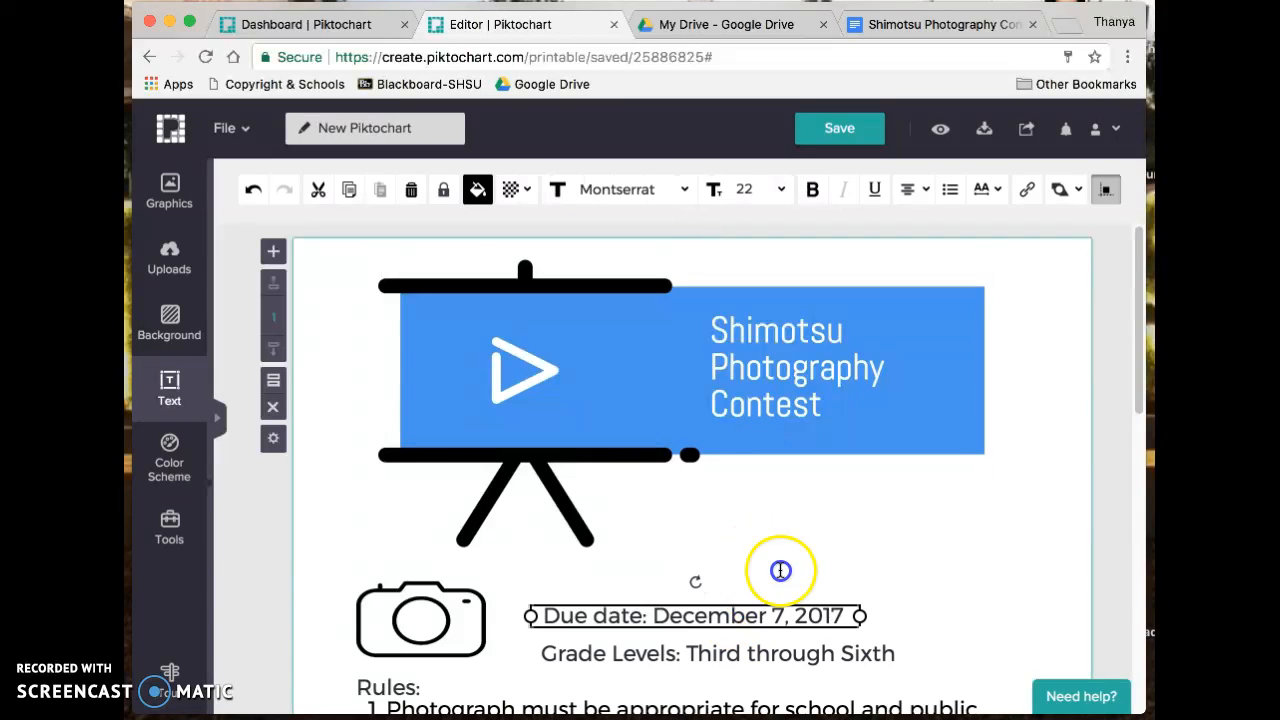
pyautogui.moveTo(780, 570); pyautogui.dragTo(832, 514)
pyautogui.moveTo(715, 654); pyautogui.dragTo(820, 558)
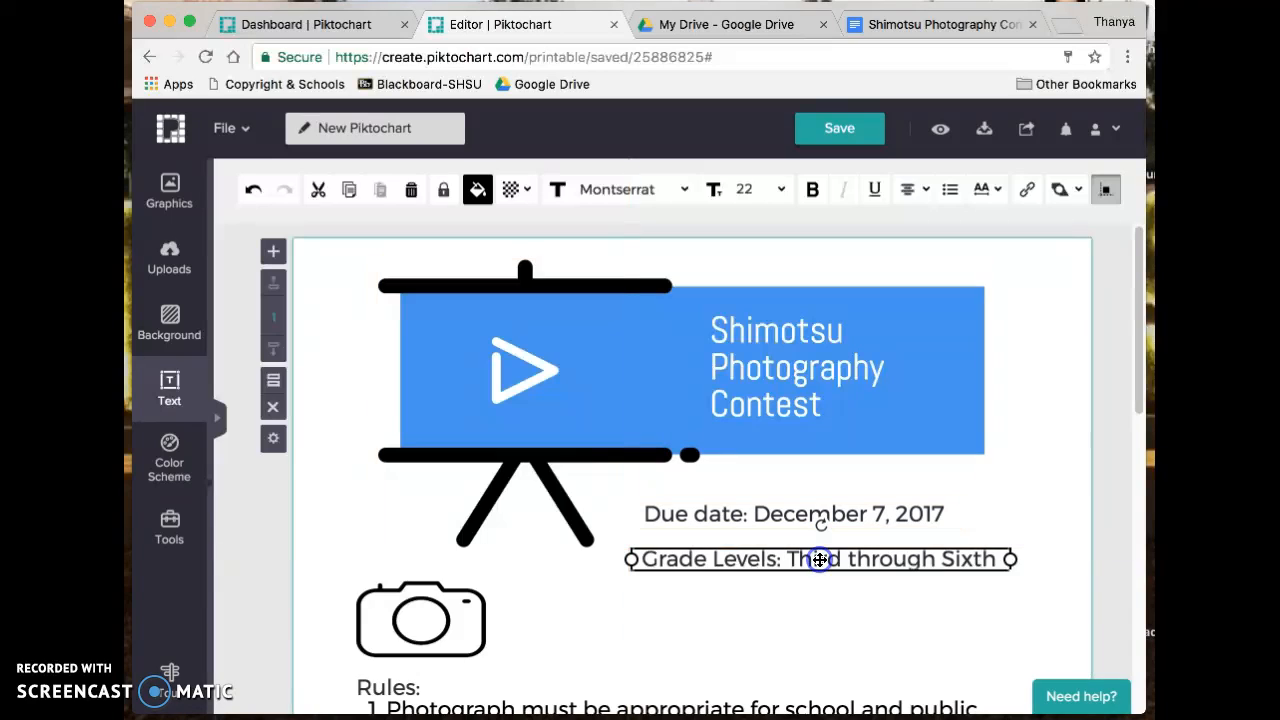
# - Delete the camera icon and move the Rules box up beneath Grade Levels
pyautogui.click(421, 629)
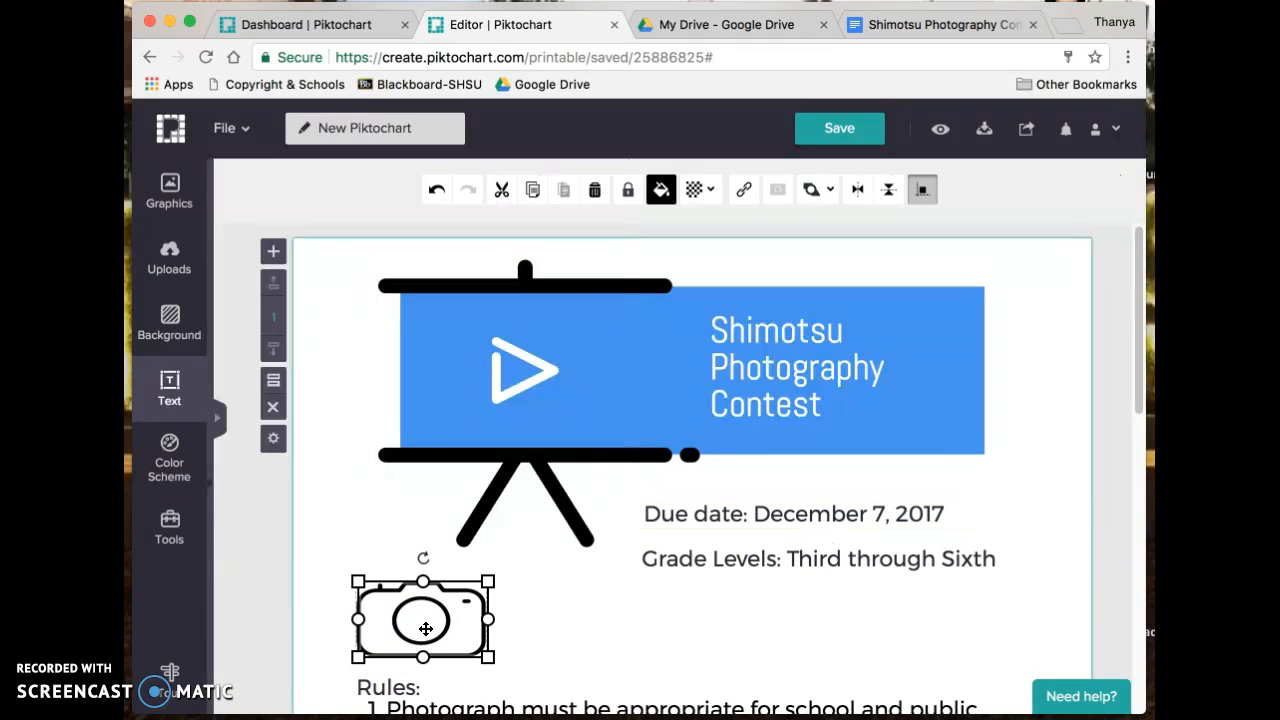
pyautogui.moveTo(426, 628); pyautogui.dragTo(414, 564)
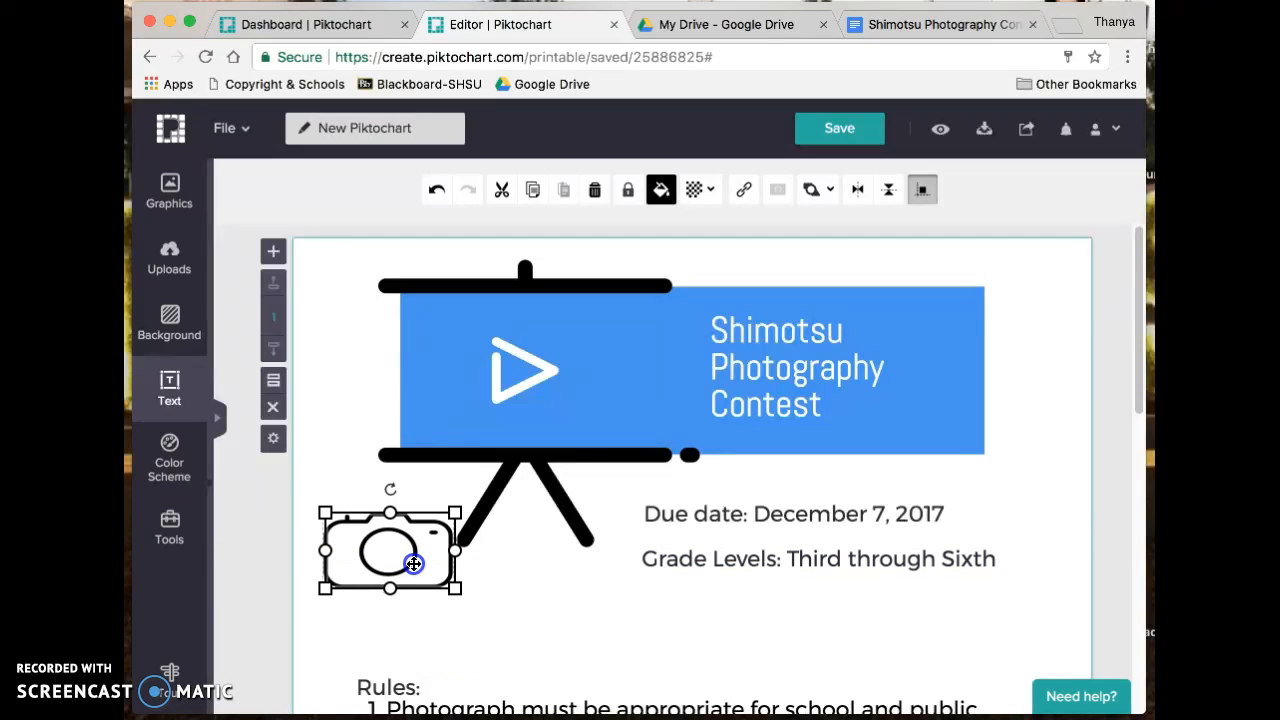
pyautogui.press('Delete')
pyautogui.click(392, 688)
pyautogui.moveTo(428, 686); pyautogui.dragTo(433, 603)
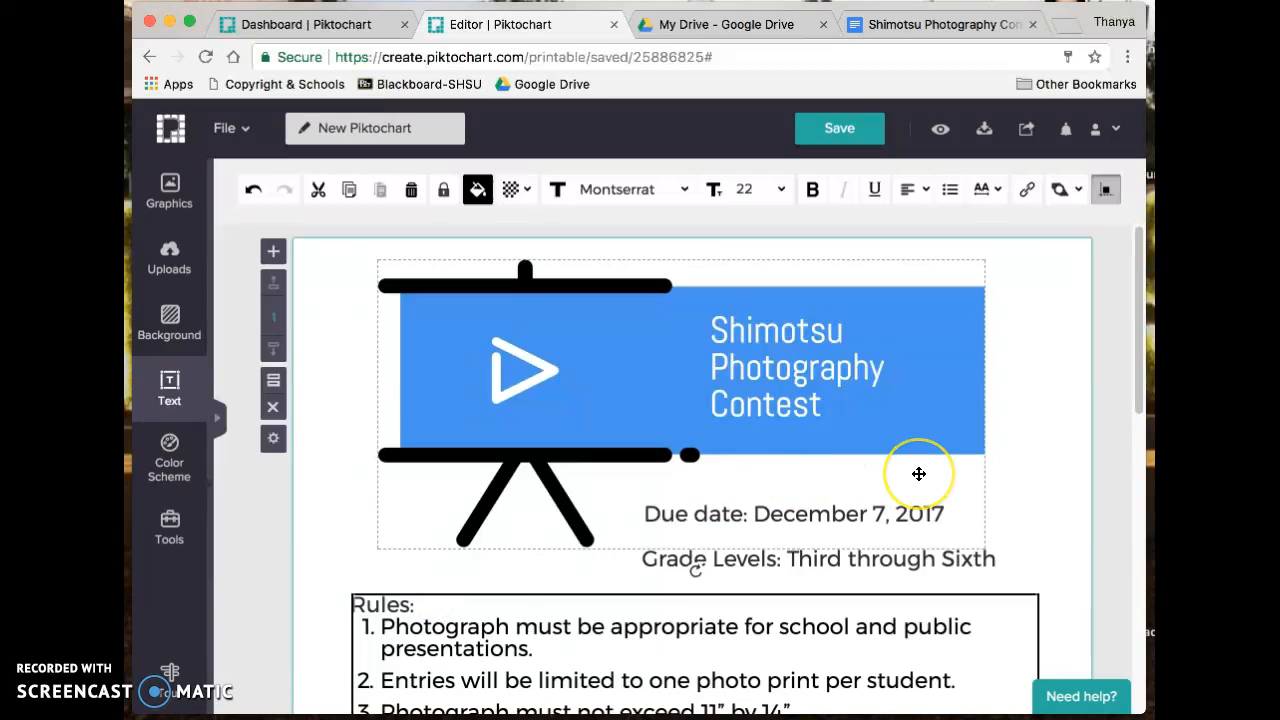
pyautogui.scroll(-3, 918, 473)
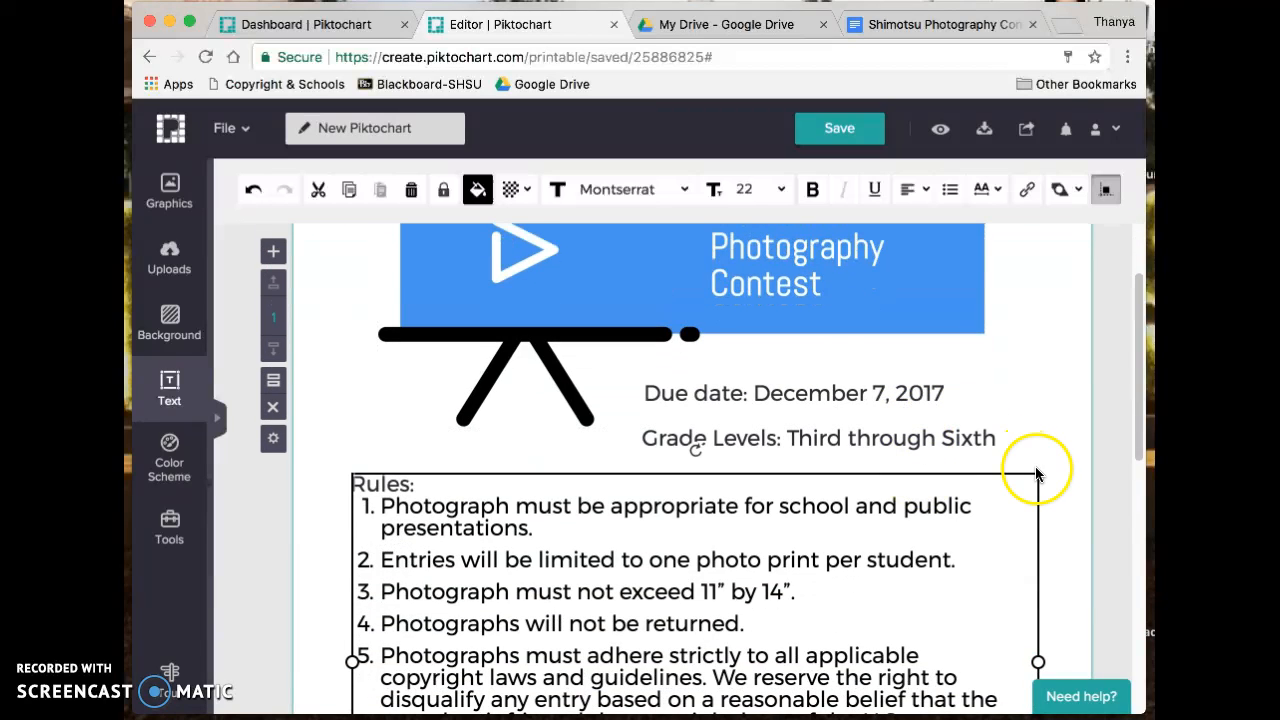
pyautogui.scroll(-3, 1037, 468)
pyautogui.click(932, 710)
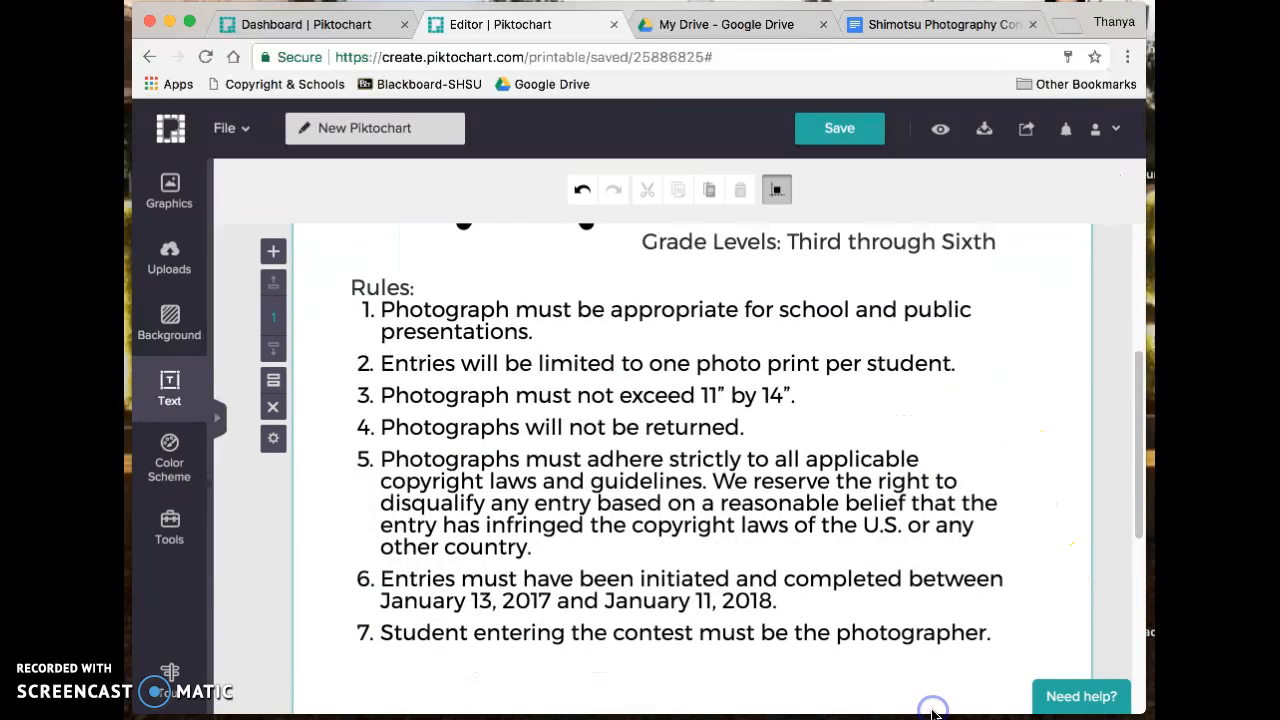
pyautogui.click(807, 537)
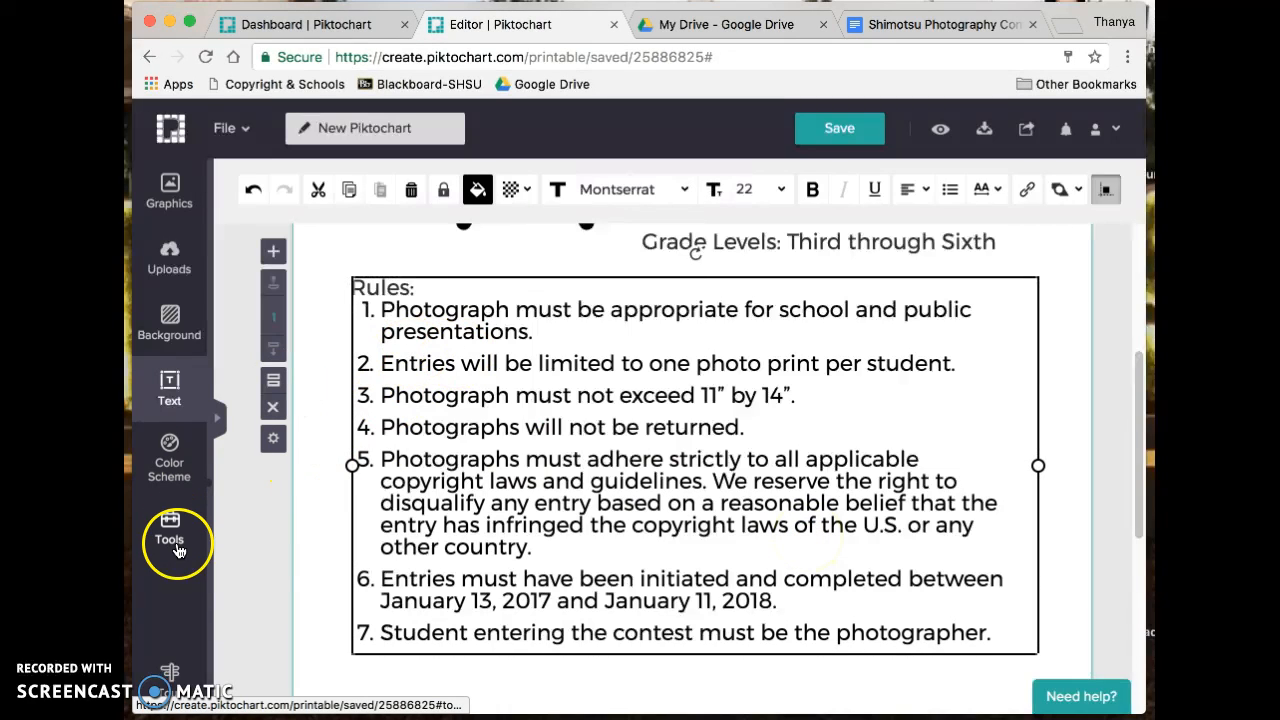
# - Add a dashed line from Graphics > Lines above Rules and stretch it across the page width
pyautogui.click(172, 200)
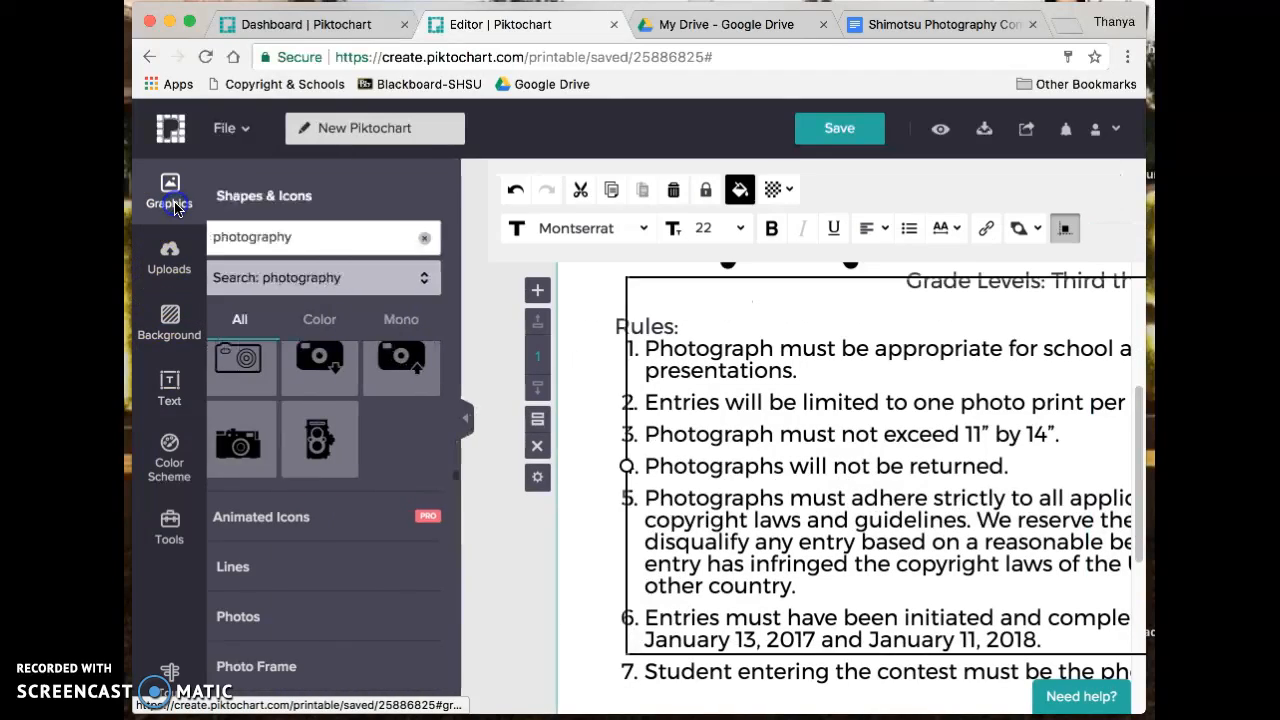
pyautogui.click(300, 570)
pyautogui.click(264, 358)
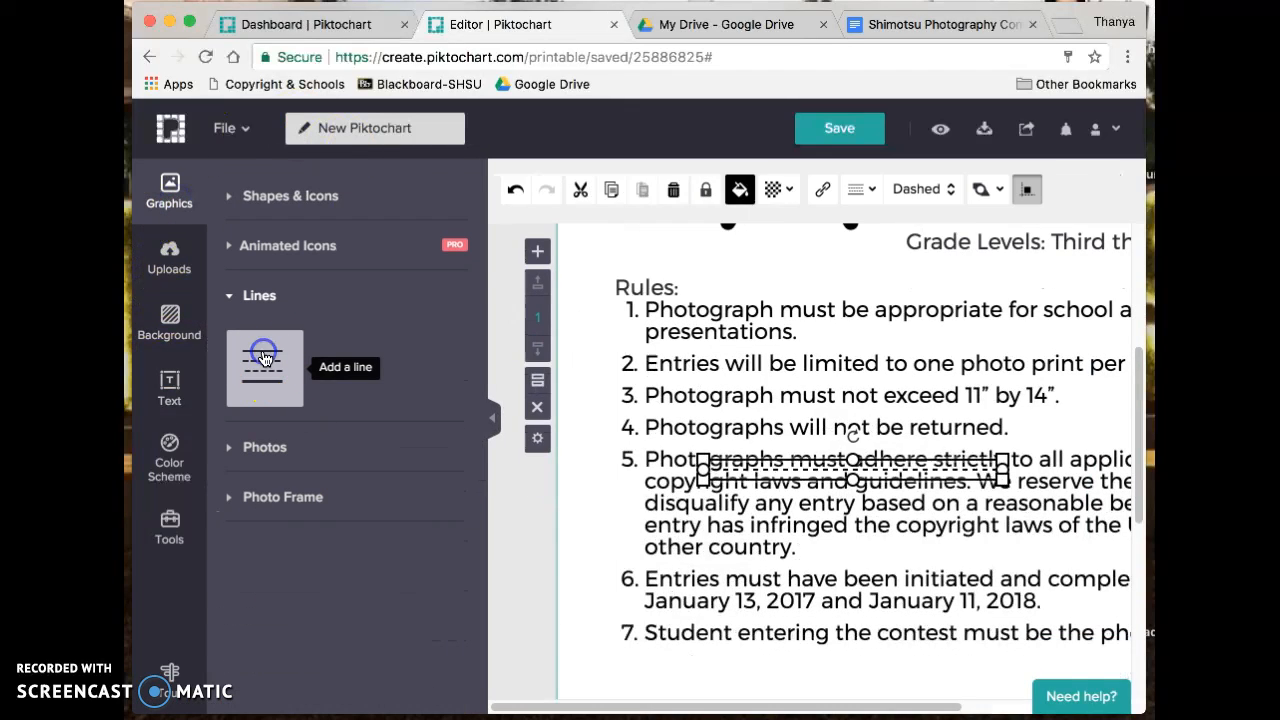
pyautogui.moveTo(792, 465); pyautogui.dragTo(698, 268)
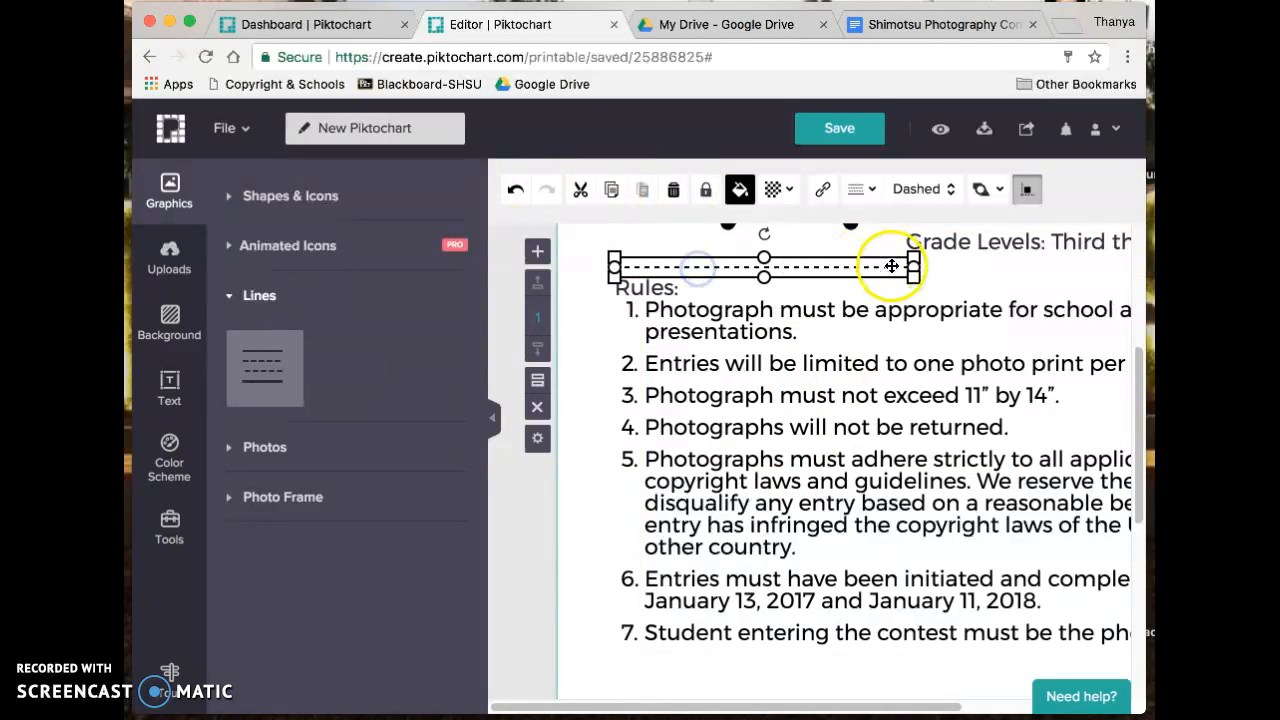
pyautogui.click(490, 427)
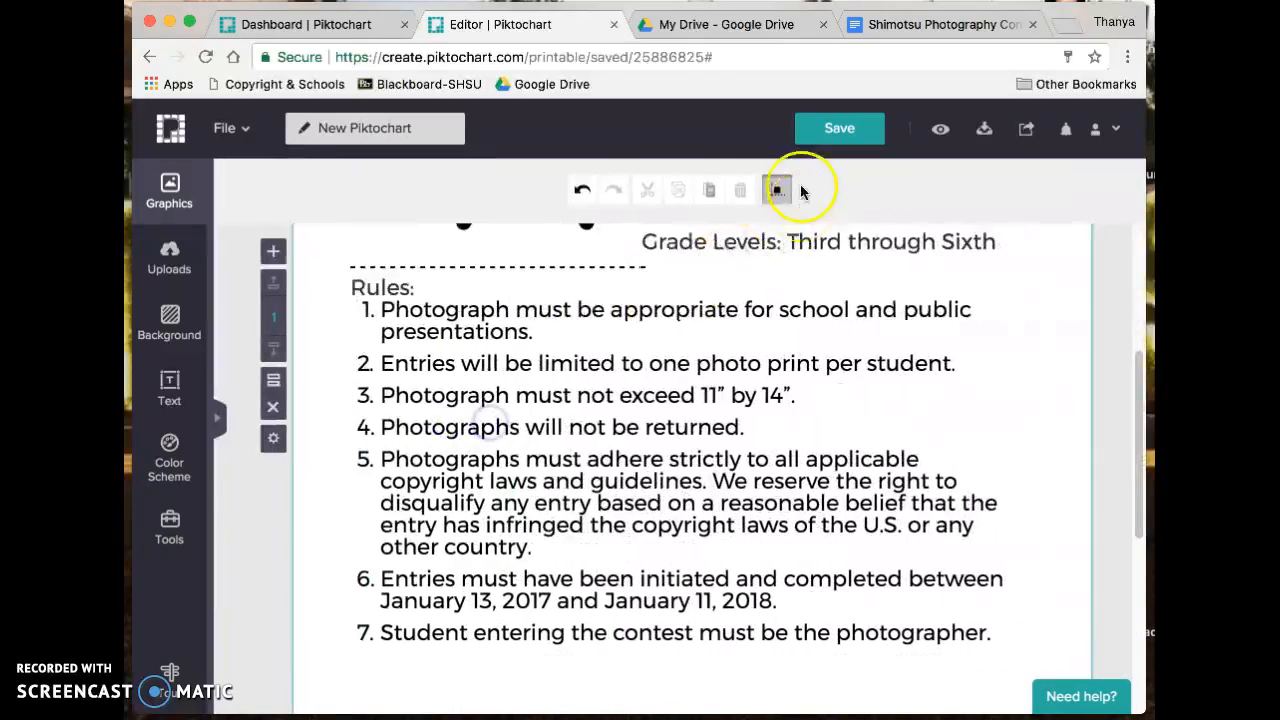
pyautogui.click(628, 263)
pyautogui.moveTo(651, 267); pyautogui.dragTo(1054, 287)
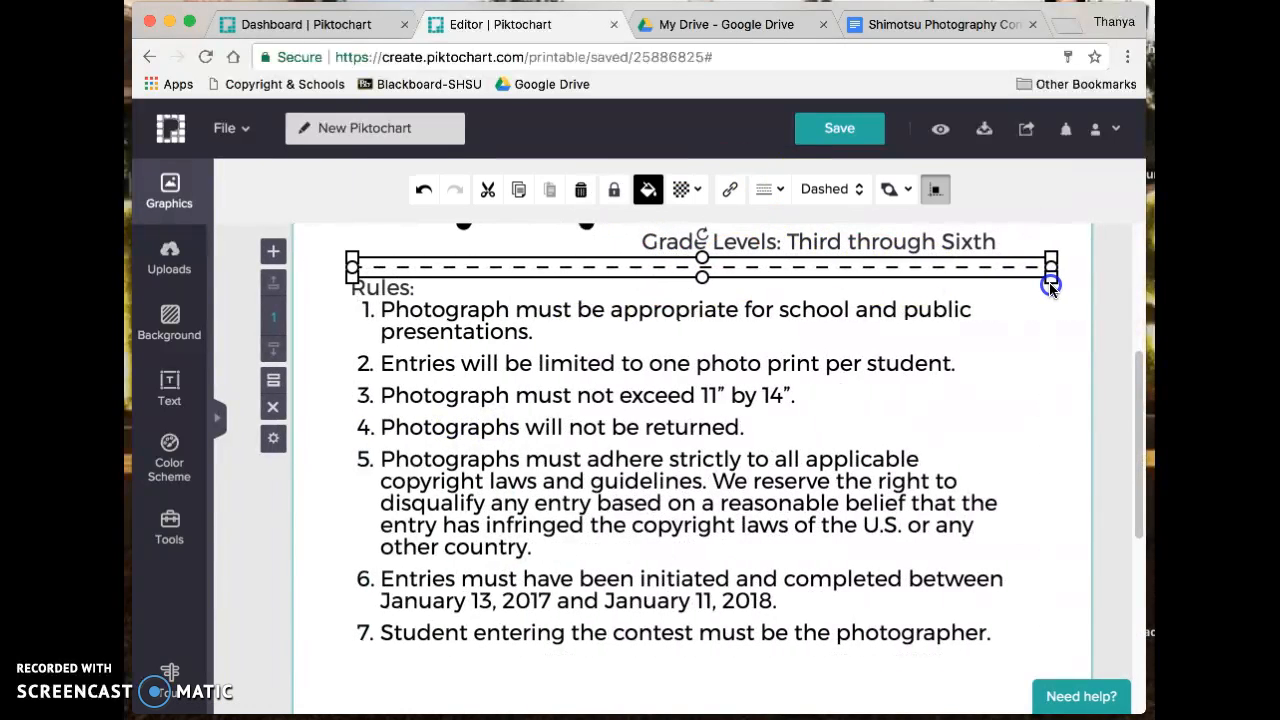
pyautogui.click(917, 433)
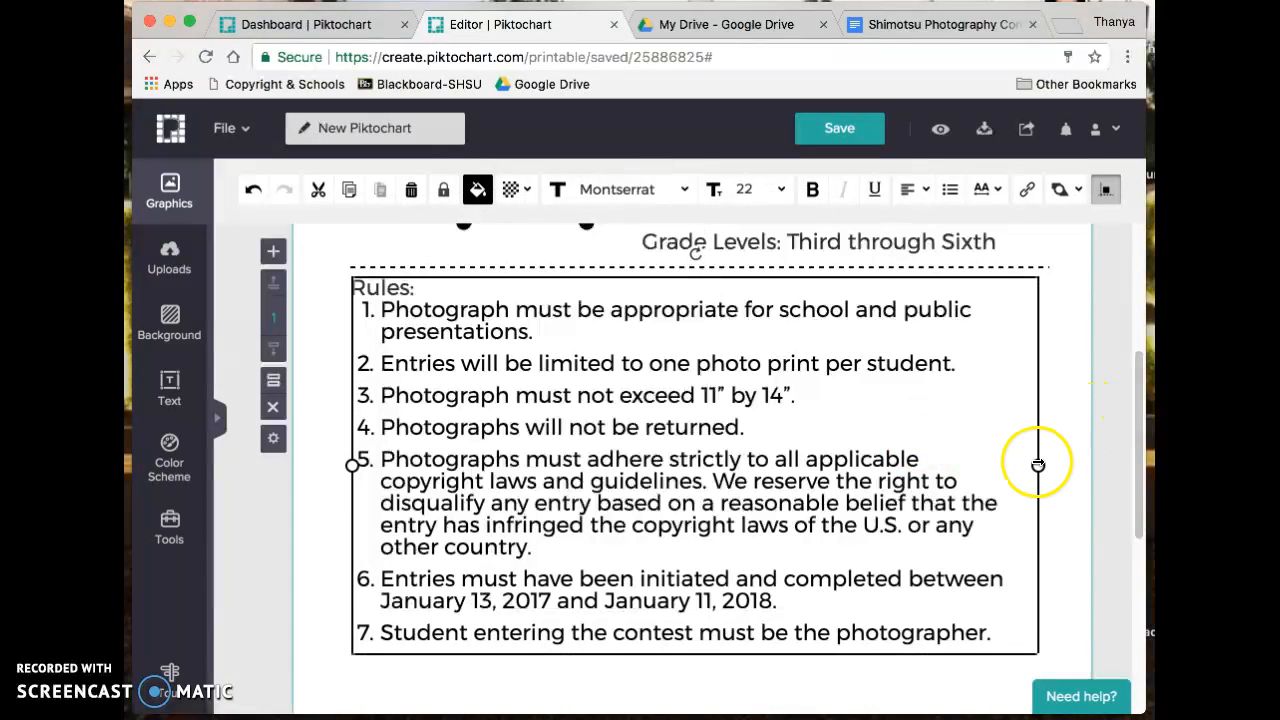
pyautogui.click(857, 491)
pyautogui.scroll(3, 864, 494)
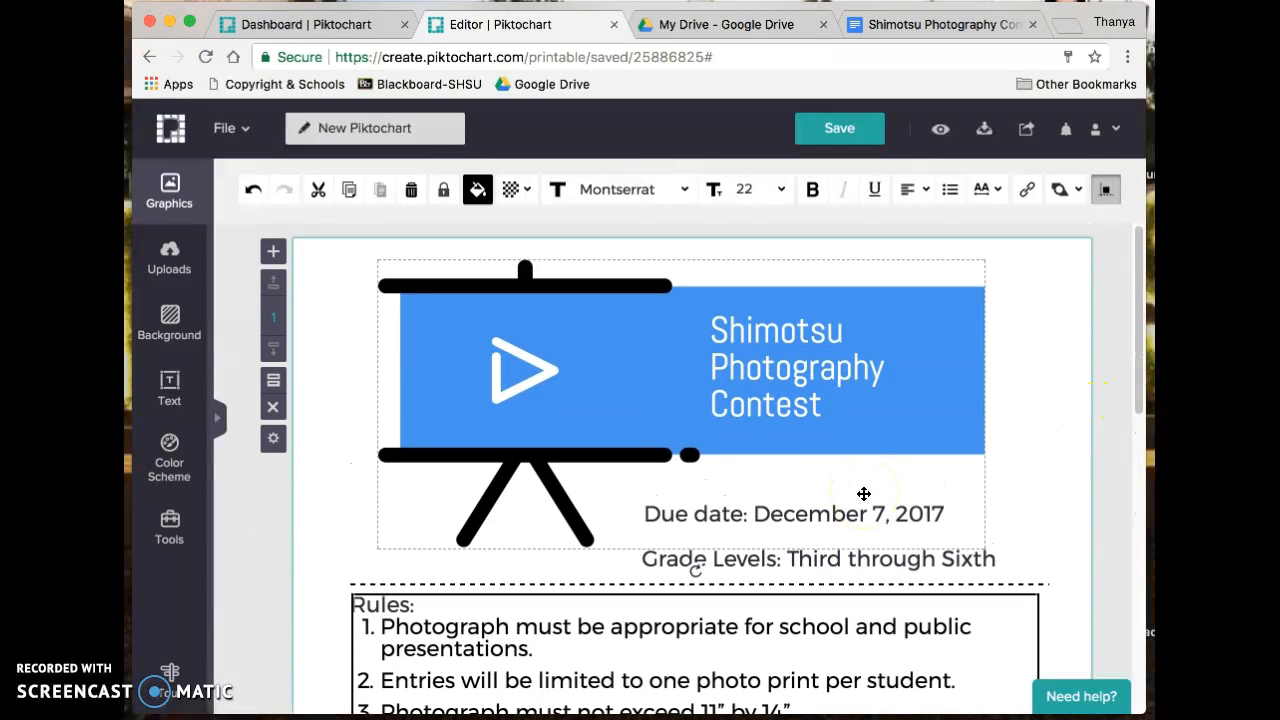
pyautogui.click(935, 26)
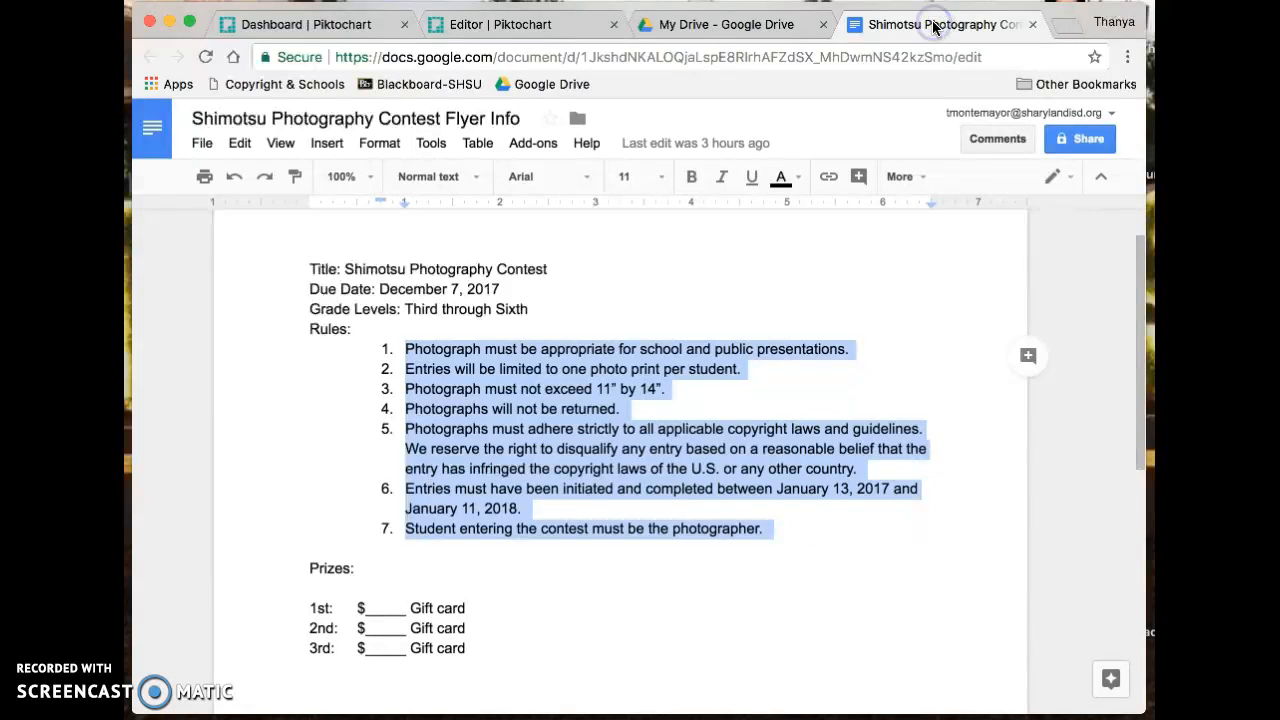
pyautogui.click(582, 520)
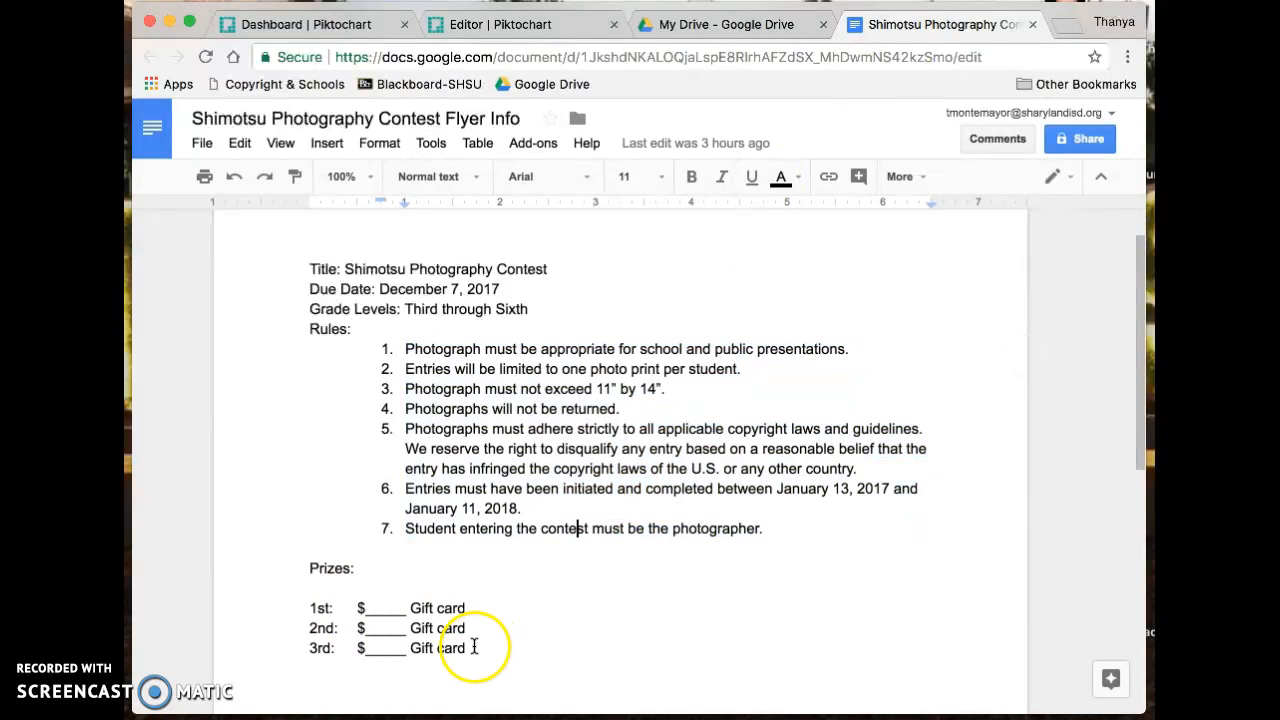
pyautogui.click(722, 30)
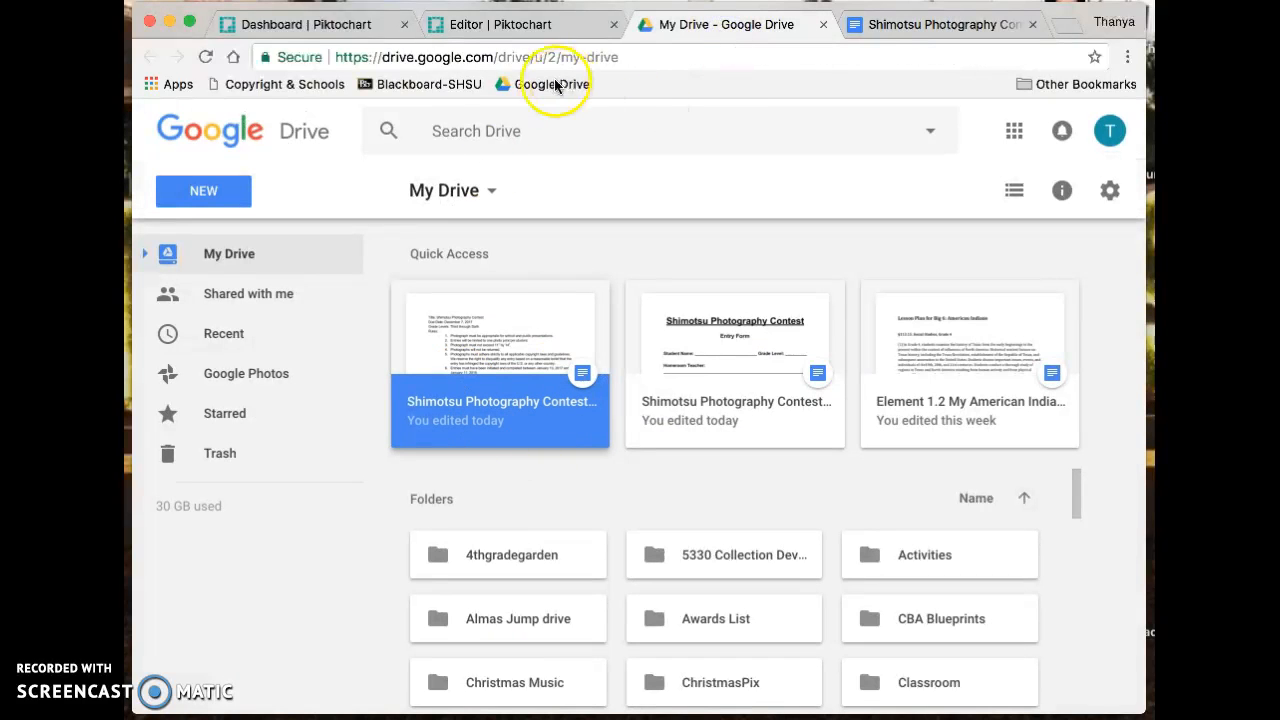
pyautogui.click(480, 40)
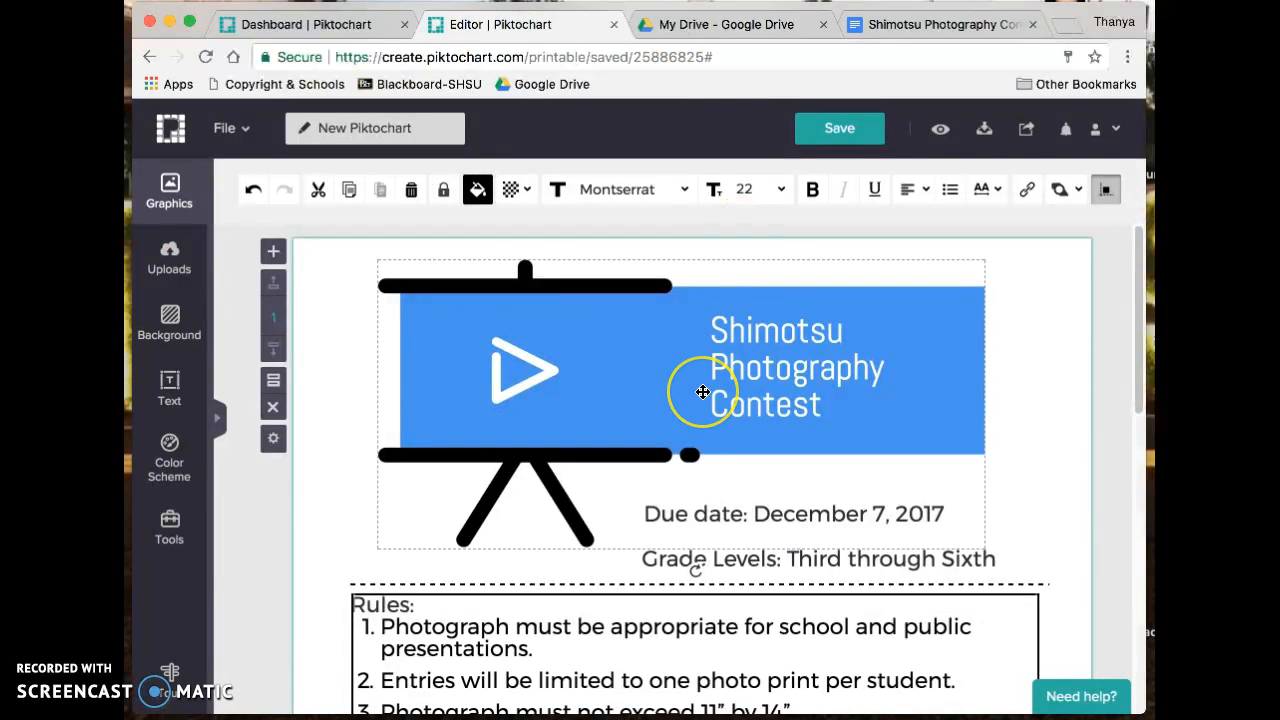
# - Add a Subtitle 2 text box below rule 7 and select its placeholder text
pyautogui.scroll(-3, 705, 391)
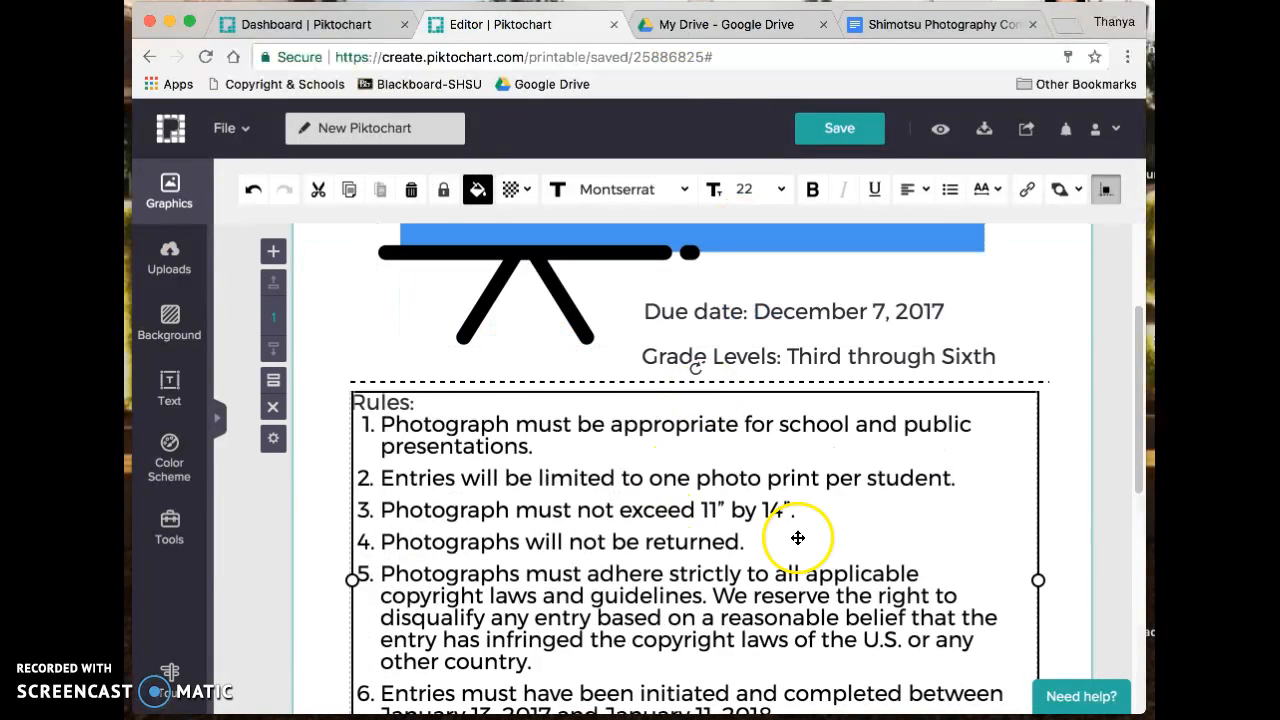
pyautogui.scroll(-5, 1060, 544)
pyautogui.scroll(-1, 1060, 552)
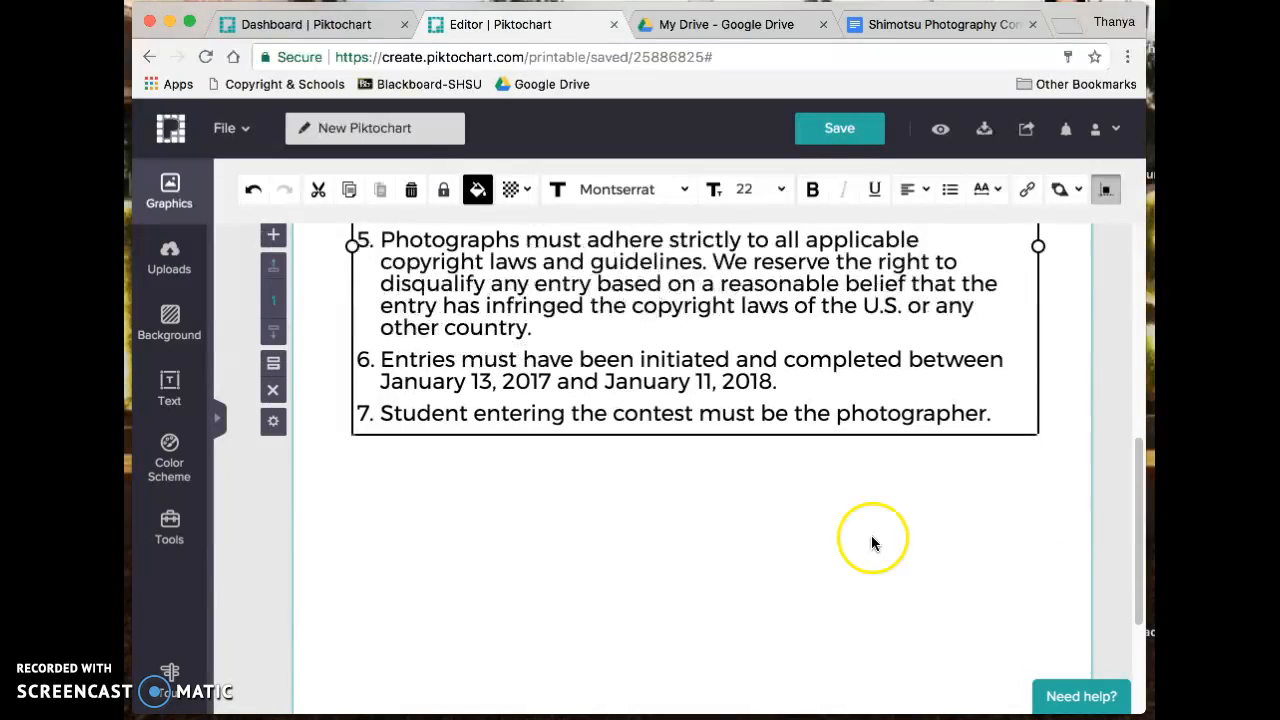
pyautogui.click(180, 392)
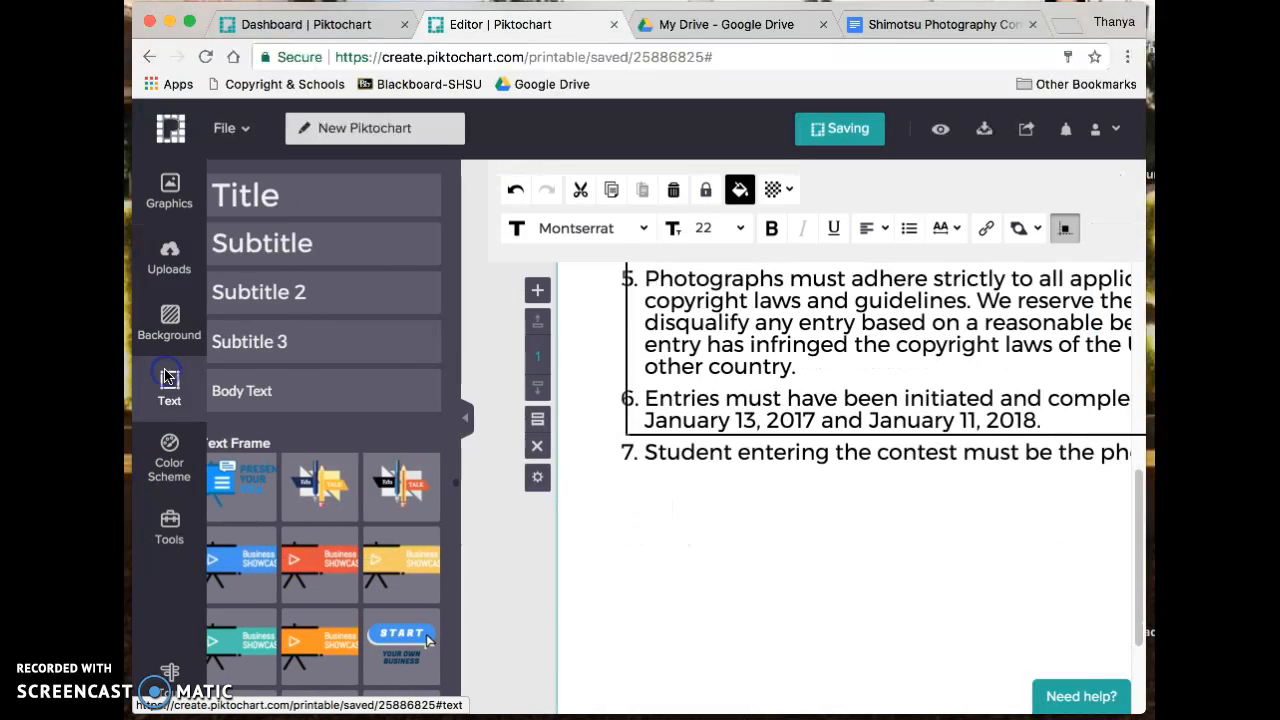
pyautogui.click(340, 304)
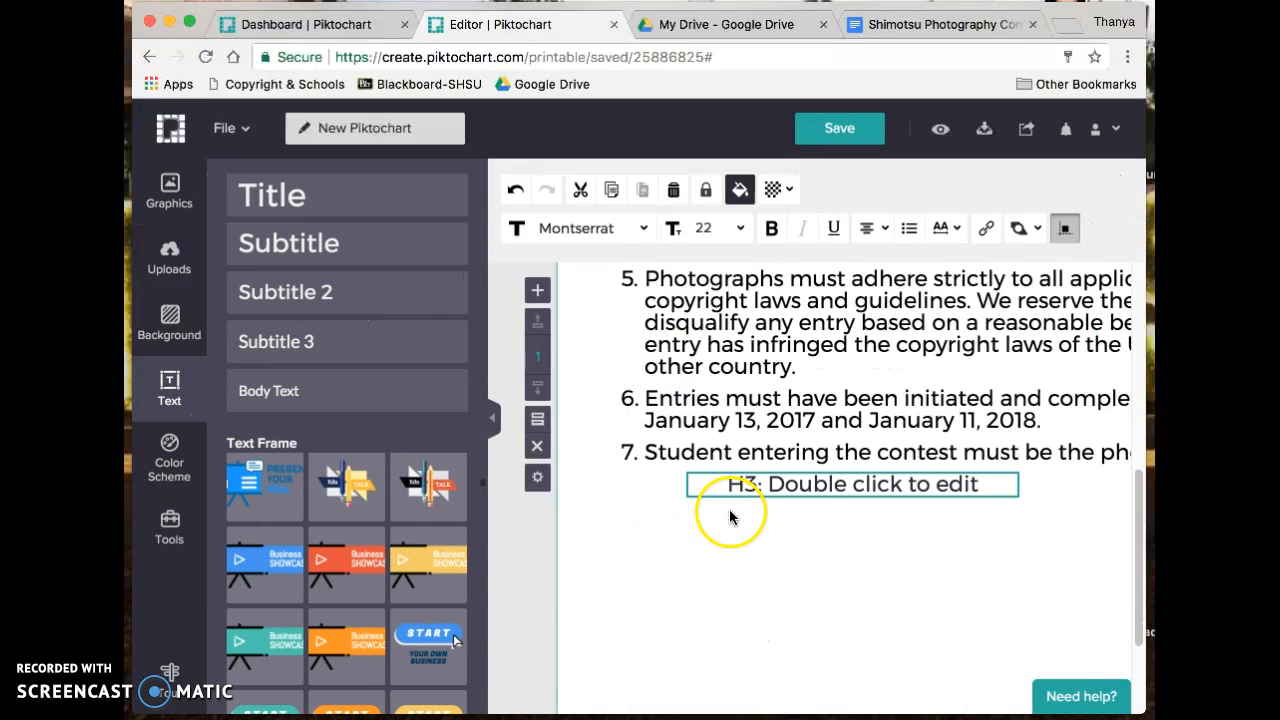
pyautogui.doubleClick(795, 488)
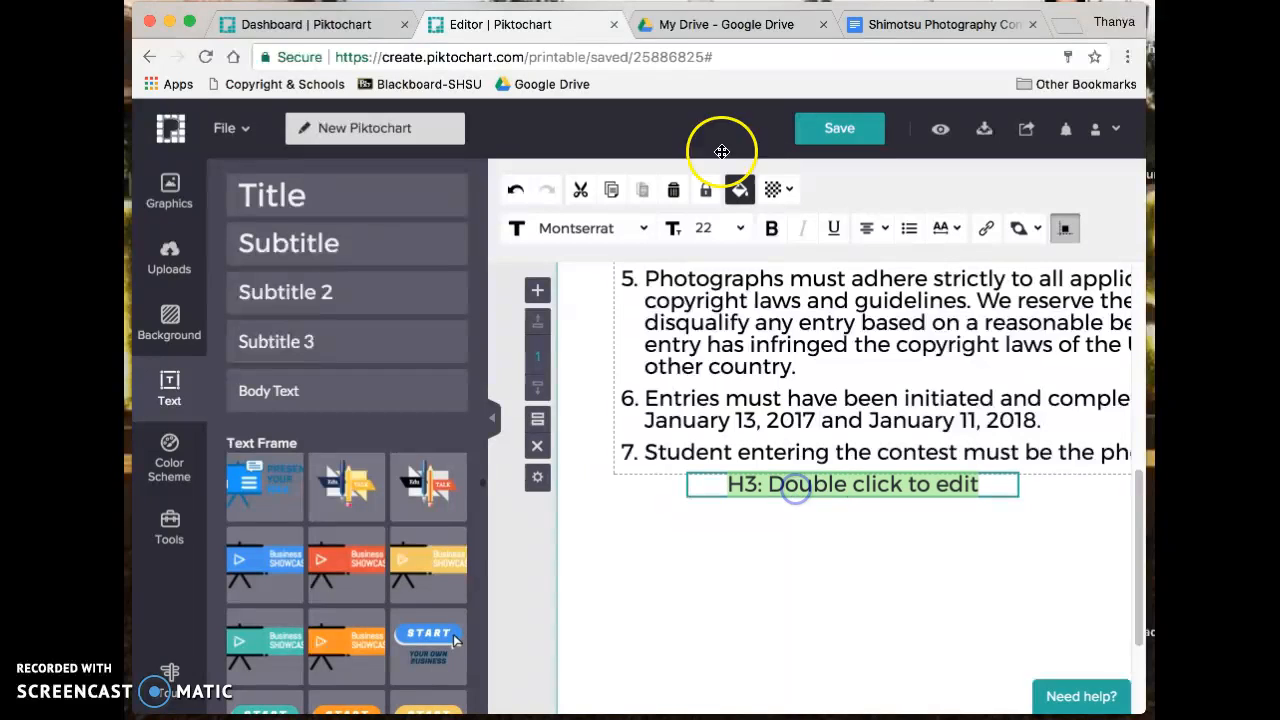
# - Copy the Prizes lines from the contest info document and paste them into the new box
pyautogui.click(915, 24)
pyautogui.moveTo(466, 651); pyautogui.dragTo(277, 572)
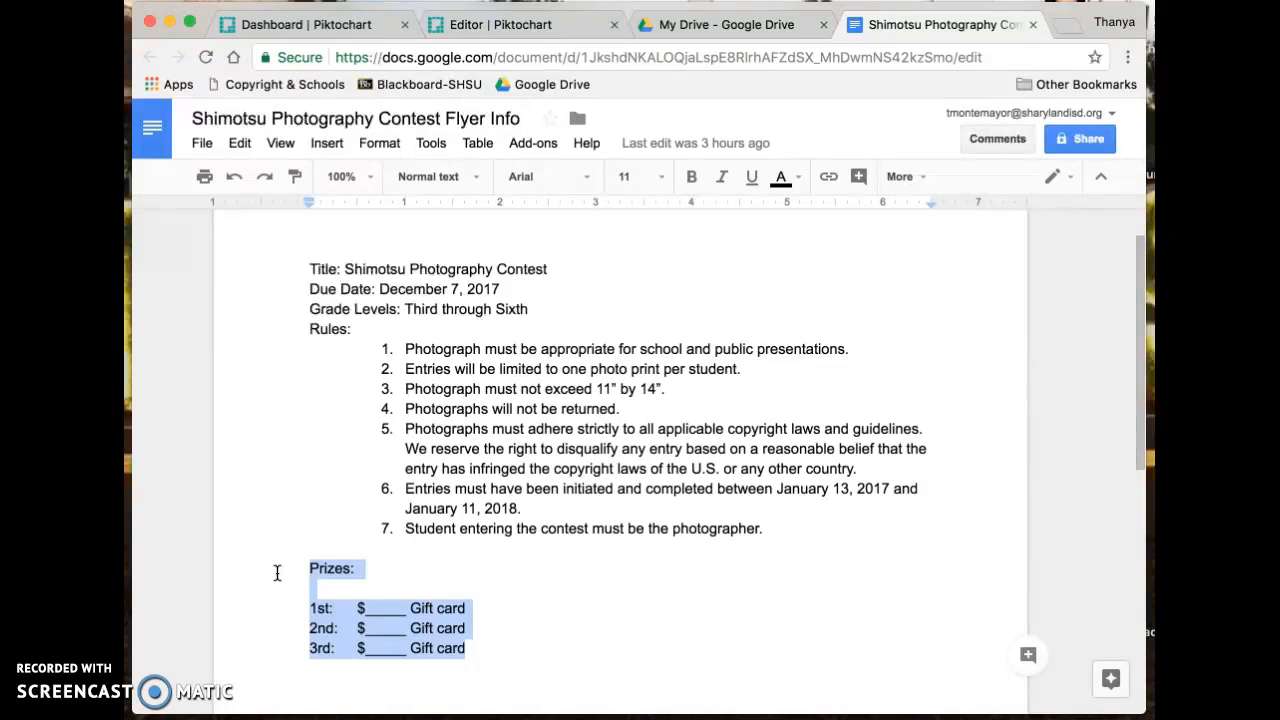
pyautogui.click(529, 24)
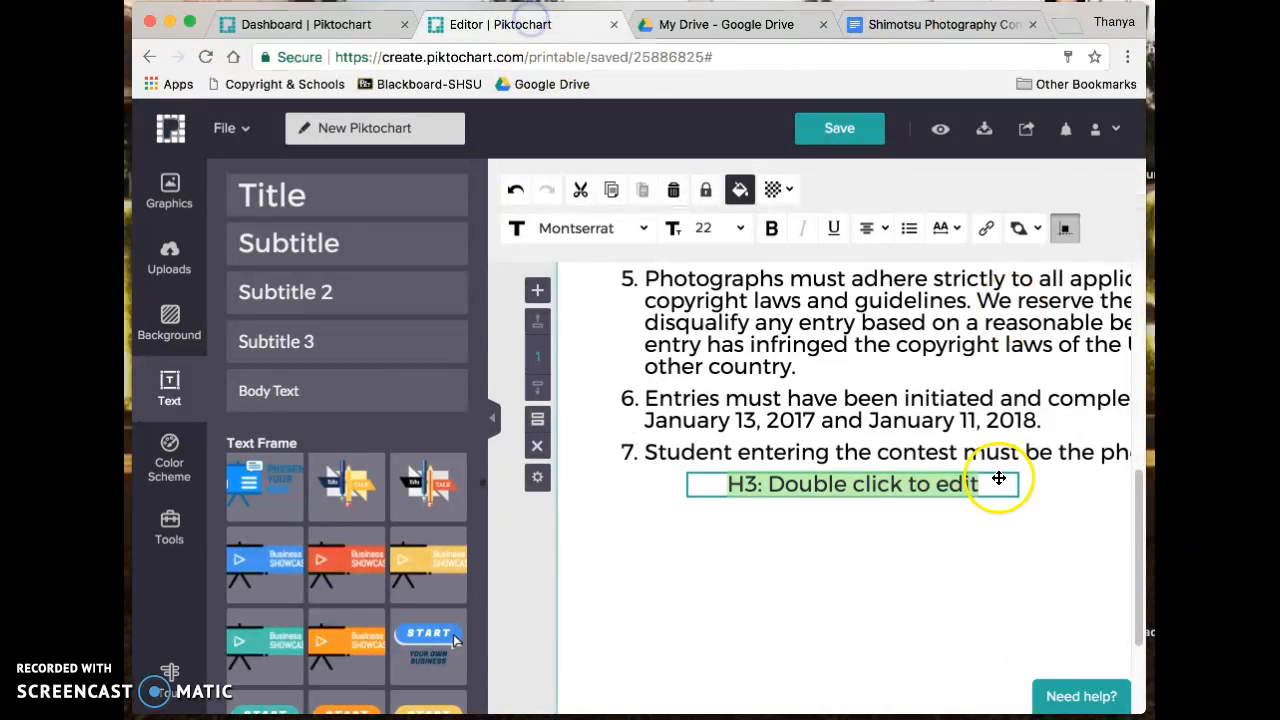
pyautogui.write('Prizes:  1st: $______ Gift card 2nd: $______ Gift card 3rd: $______ Gift card')
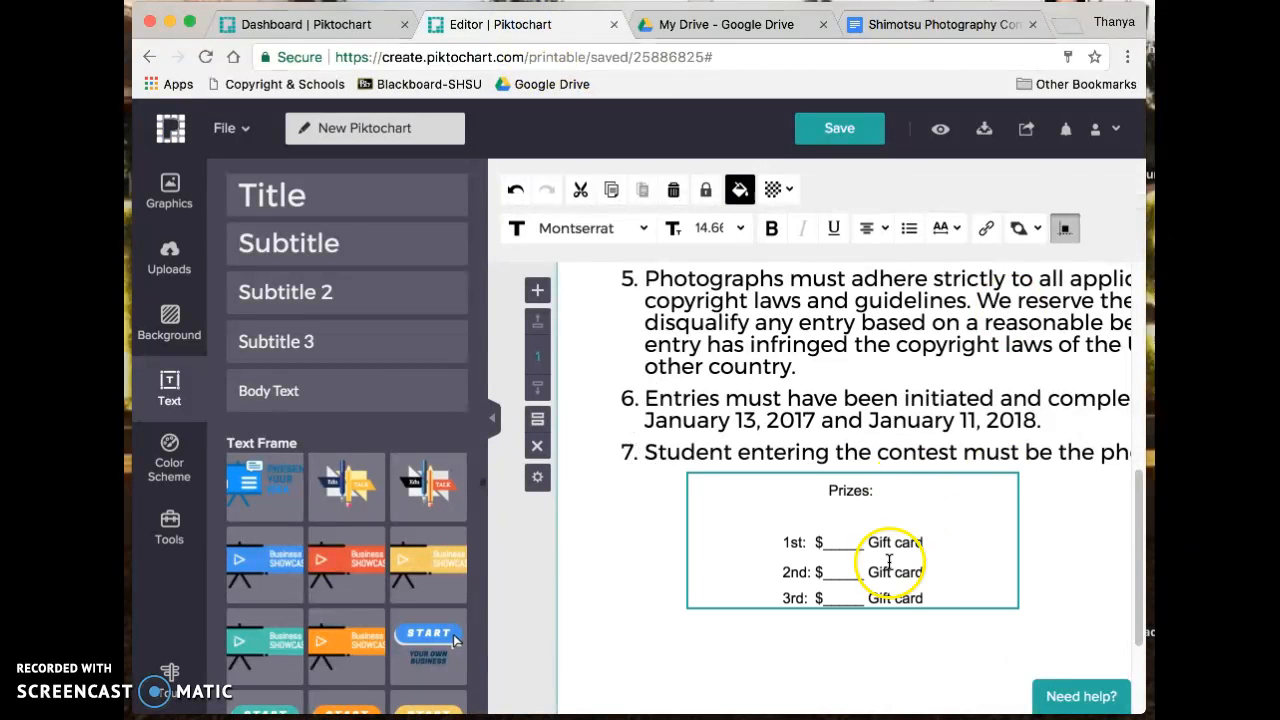
pyautogui.click(1046, 566)
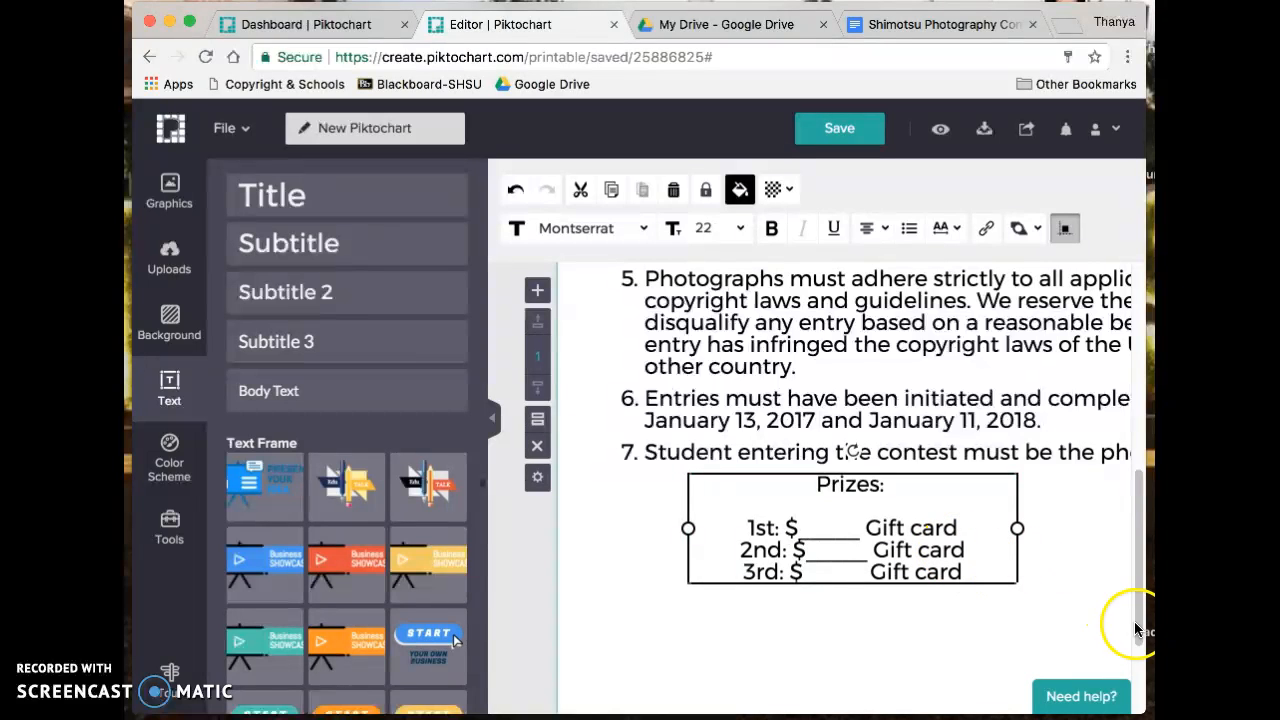
# - Widen the prize box to the right and fold the stray blank line into the 1st-prize row
pyautogui.click(497, 420)
pyautogui.click(665, 518)
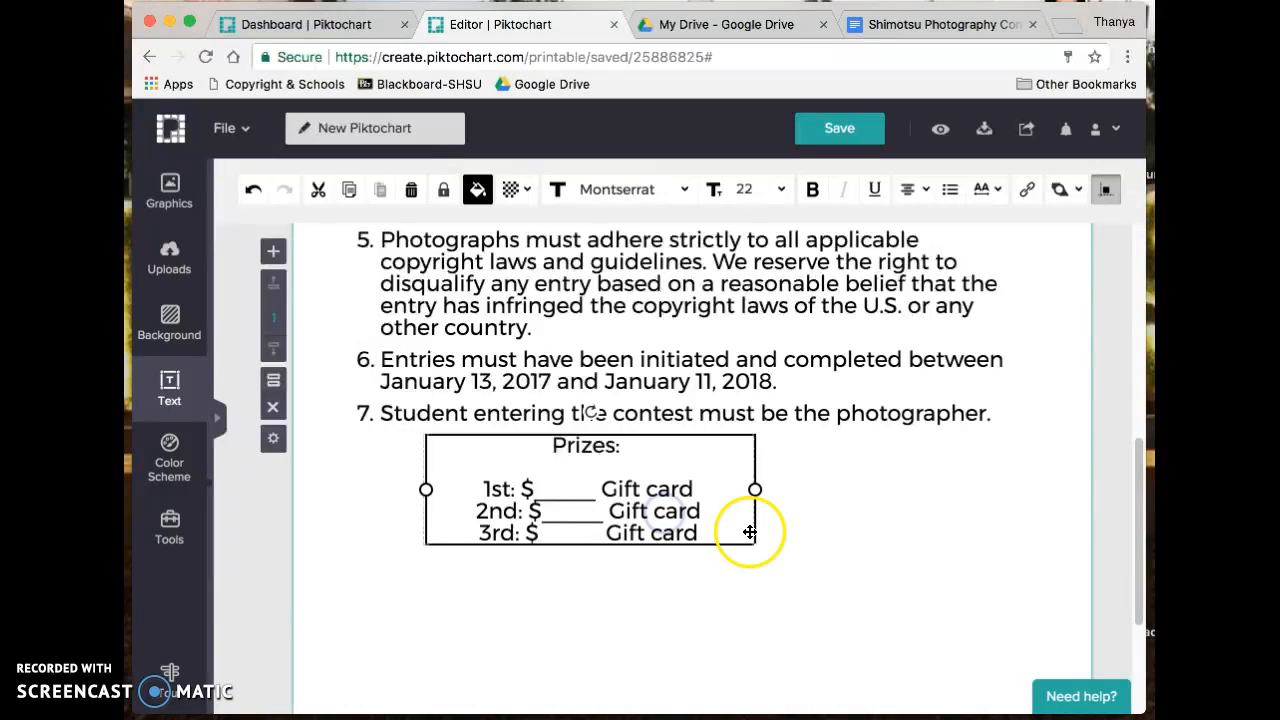
pyautogui.moveTo(755, 489); pyautogui.dragTo(884, 512)
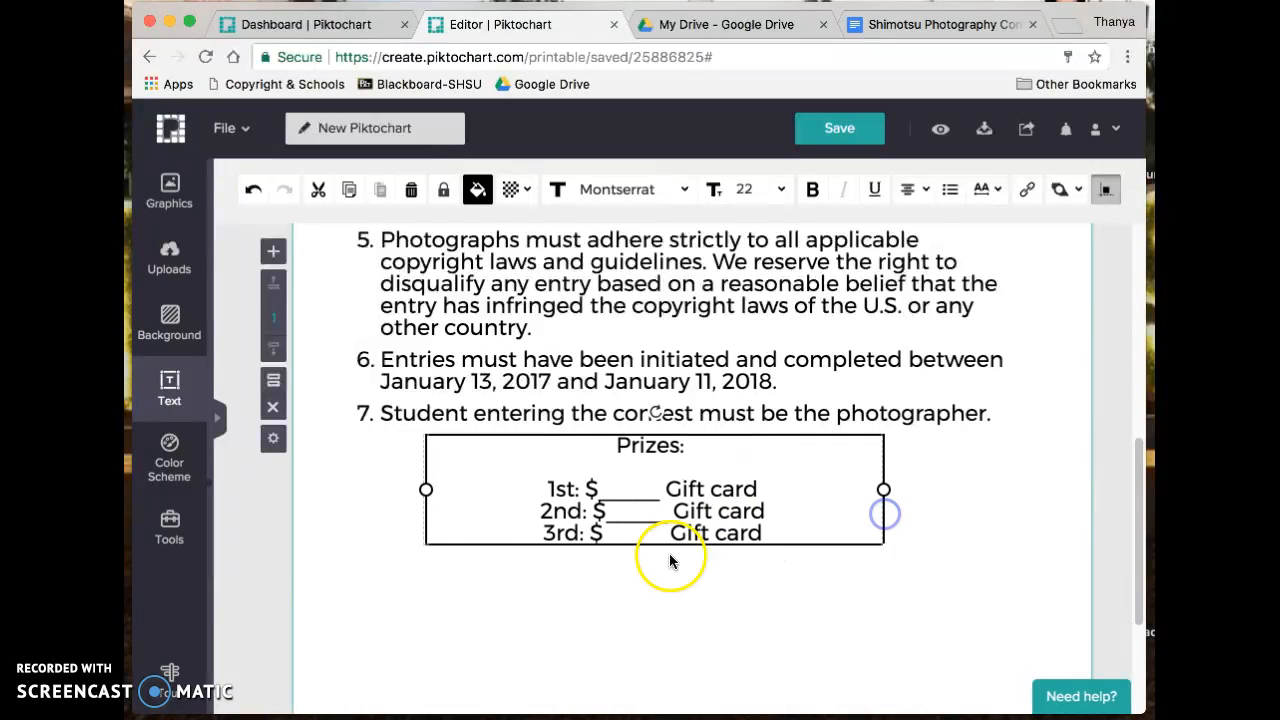
pyautogui.moveTo(622, 549); pyautogui.dragTo(645, 493)
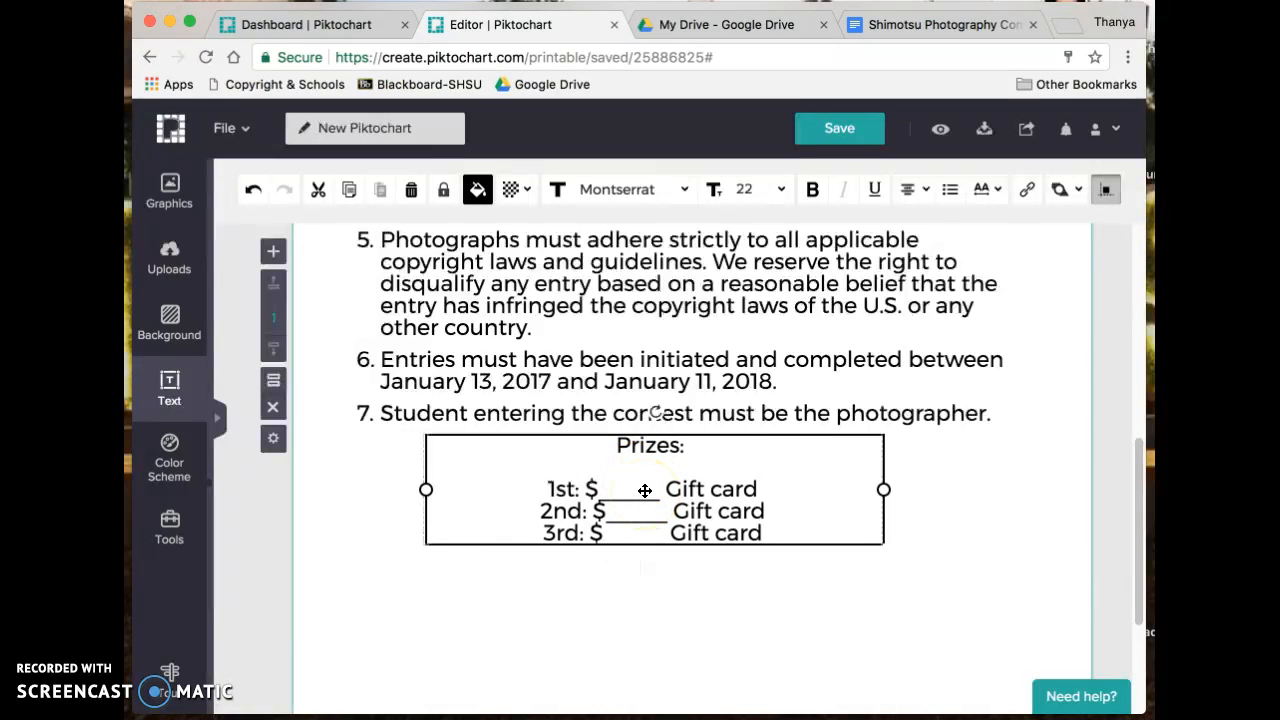
pyautogui.scroll(10, 645, 490)
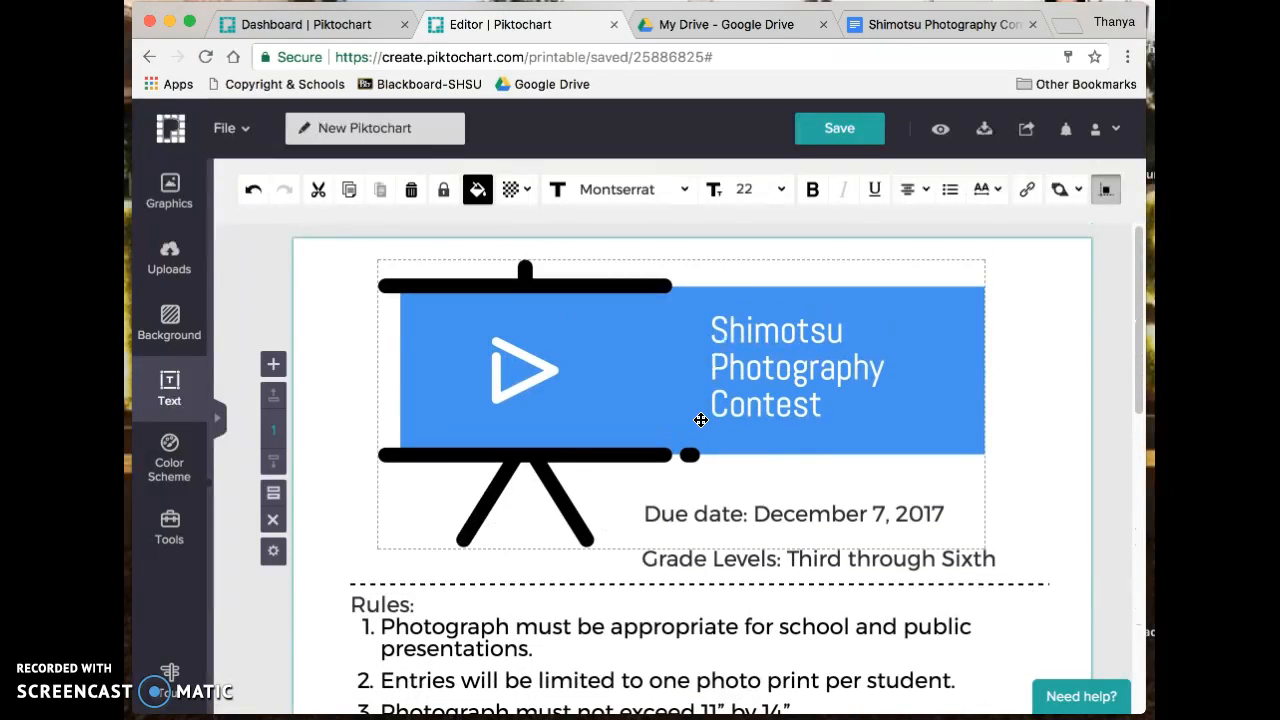
# - Retitle the visual from New Piktochart to the Shimotsu Photography Contest Flyer and save it
pyautogui.click(243, 262)
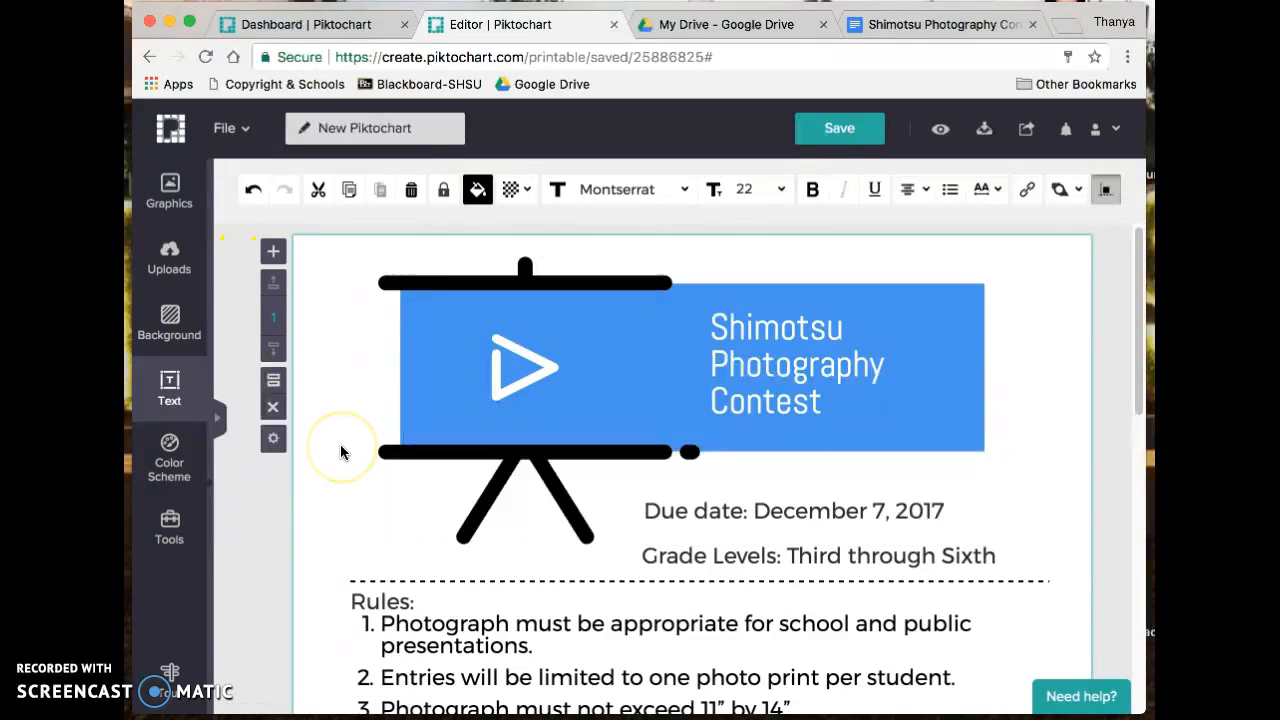
pyautogui.click(393, 125)
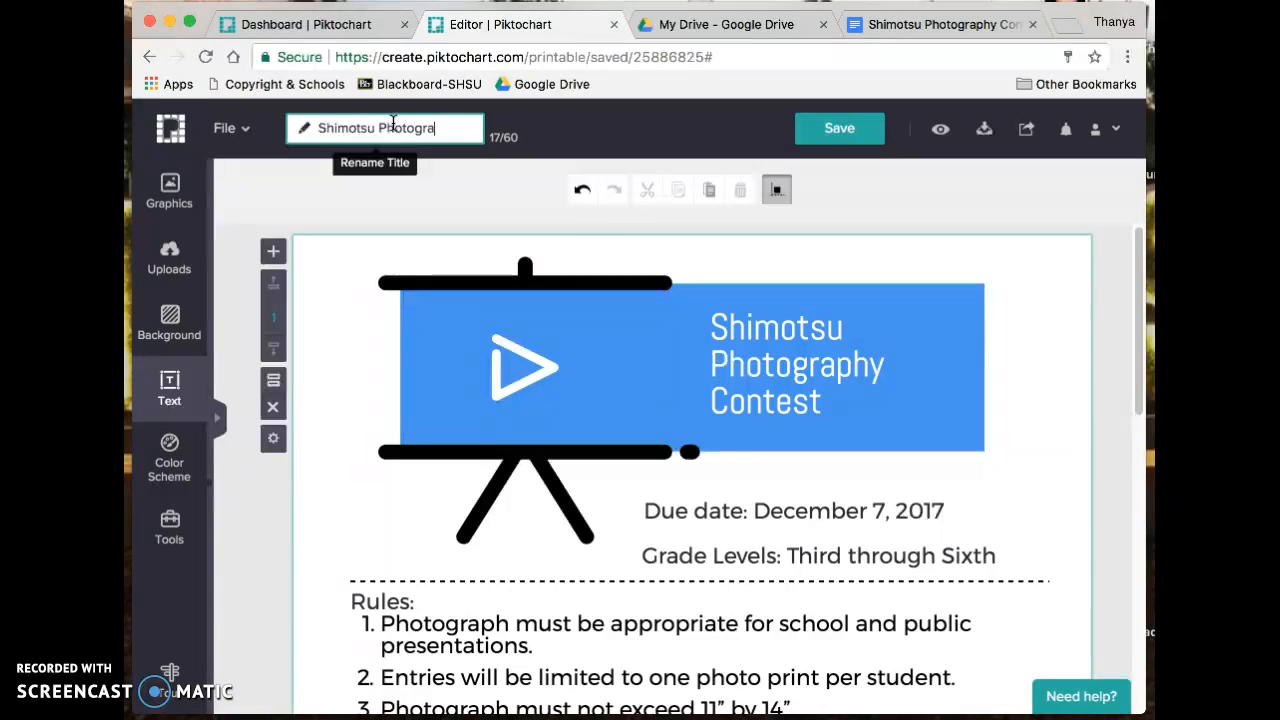
pyautogui.write('Flyer')
pyautogui.click(562, 204)
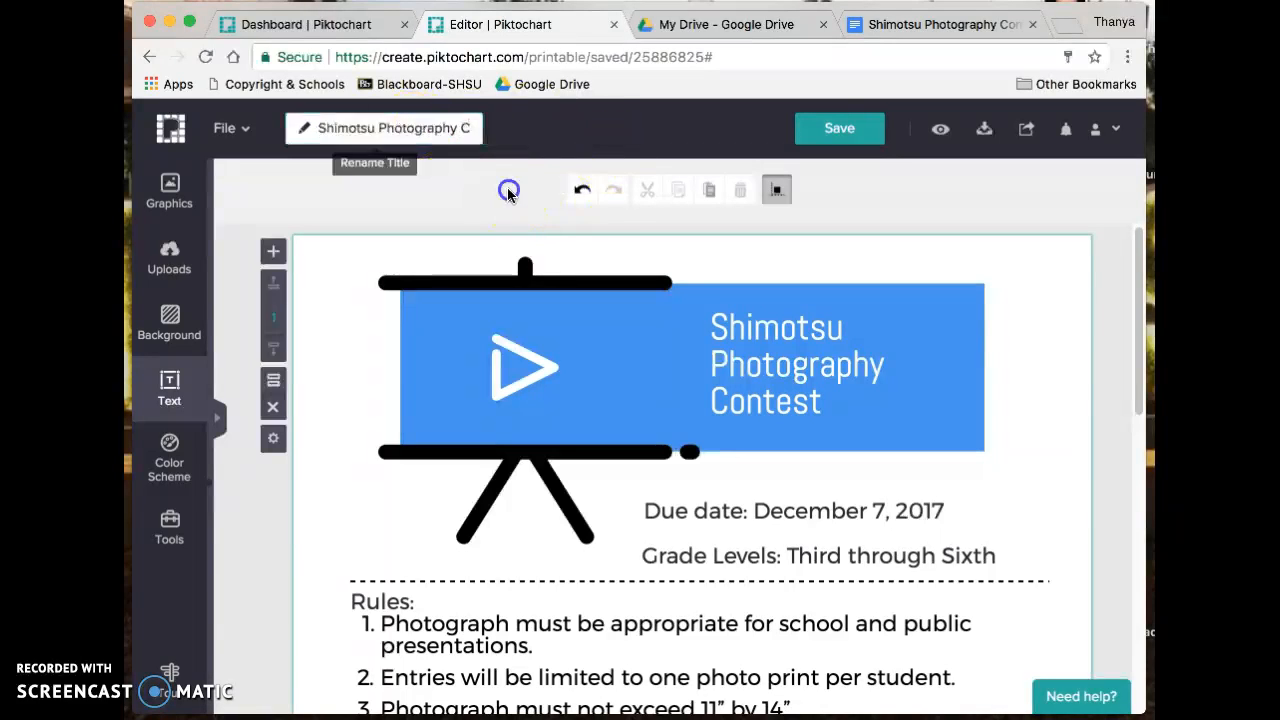
pyautogui.click(828, 129)
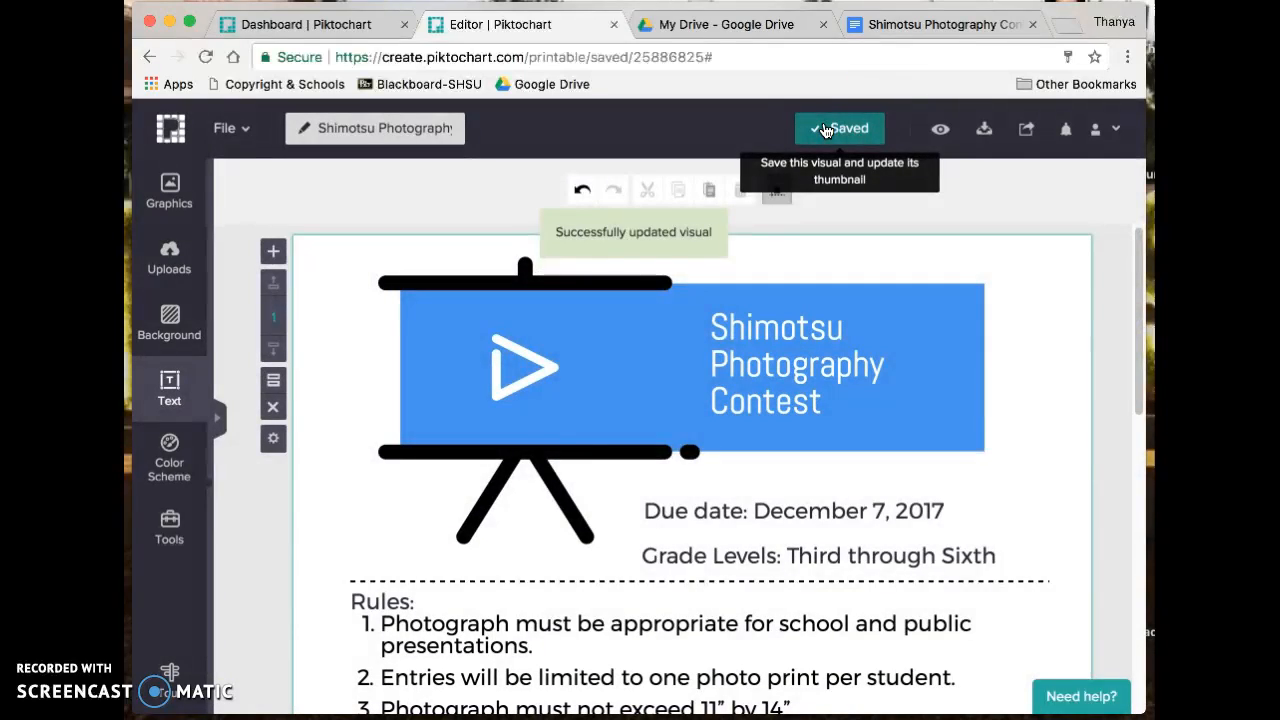
pyautogui.click(543, 437)
pyautogui.scroll(-5, 543, 437)
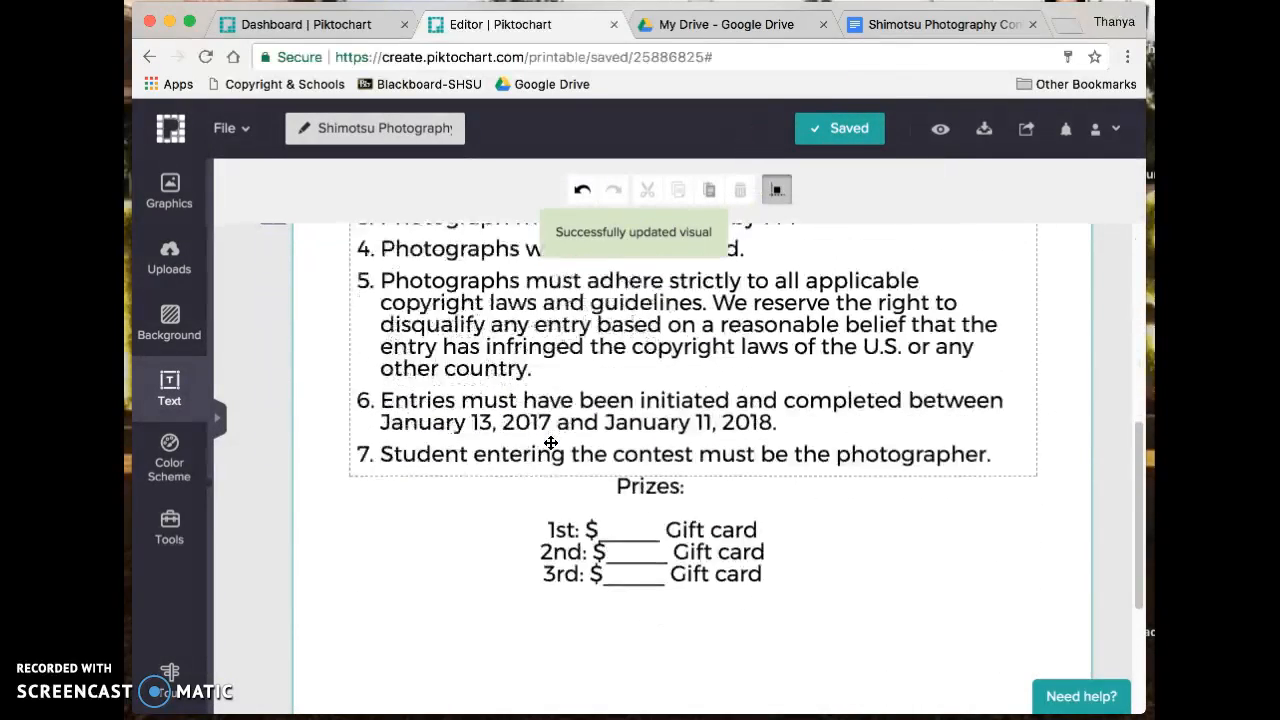
pyautogui.scroll(-1, 551, 443)
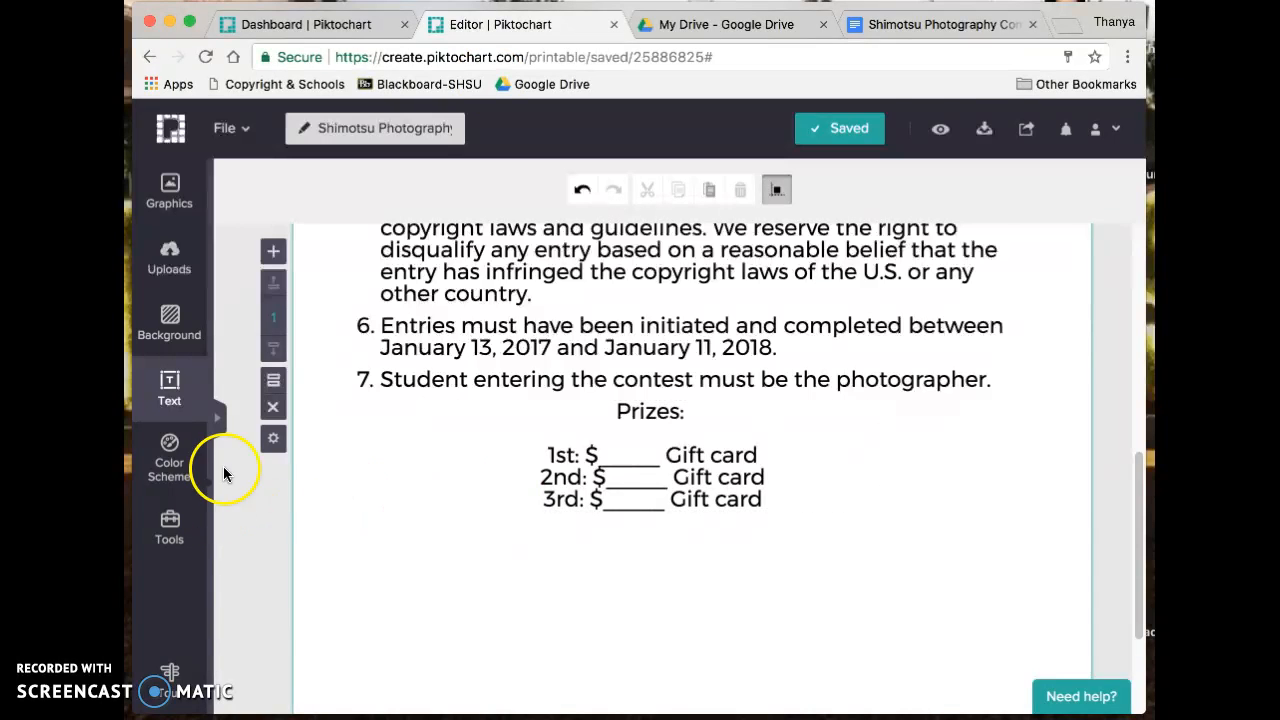
# - Preview the finished flyer and scroll through it from the banner down to the prizes
pyautogui.click(942, 135)
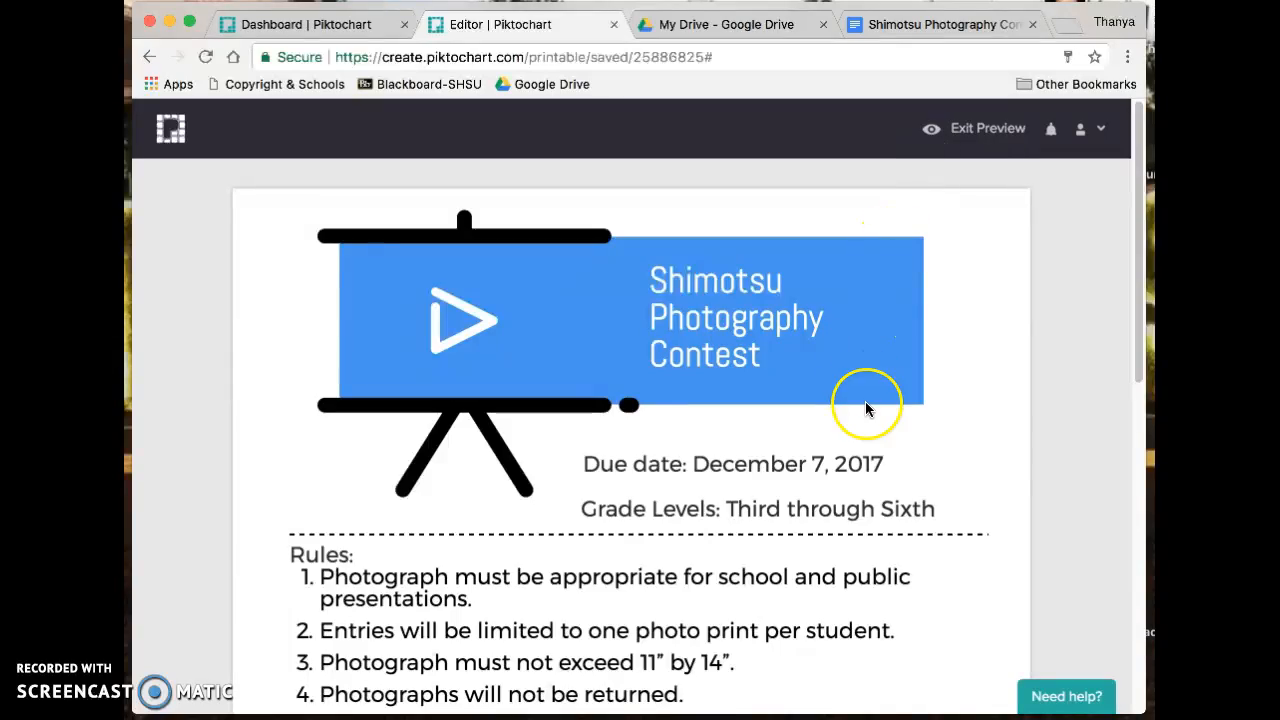
pyautogui.scroll(-10, 866, 407)
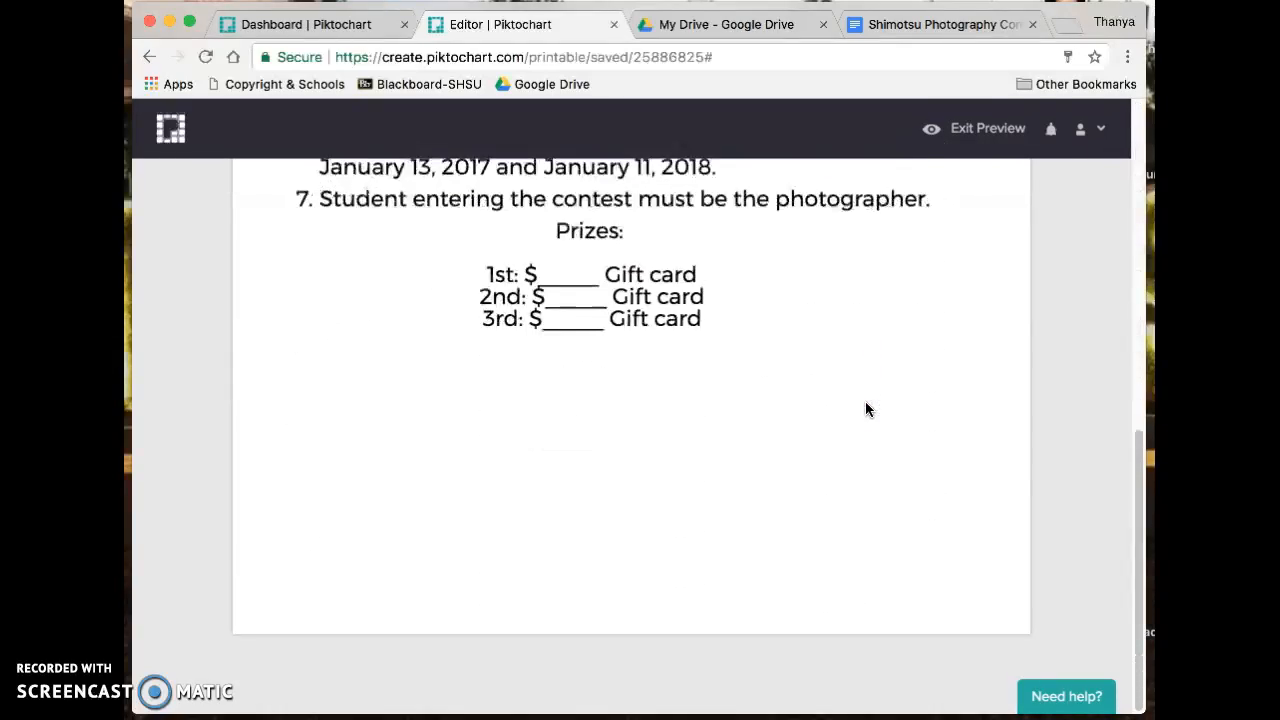
pyautogui.scroll(8, 865, 401)
pyautogui.scroll(-6, 865, 401)
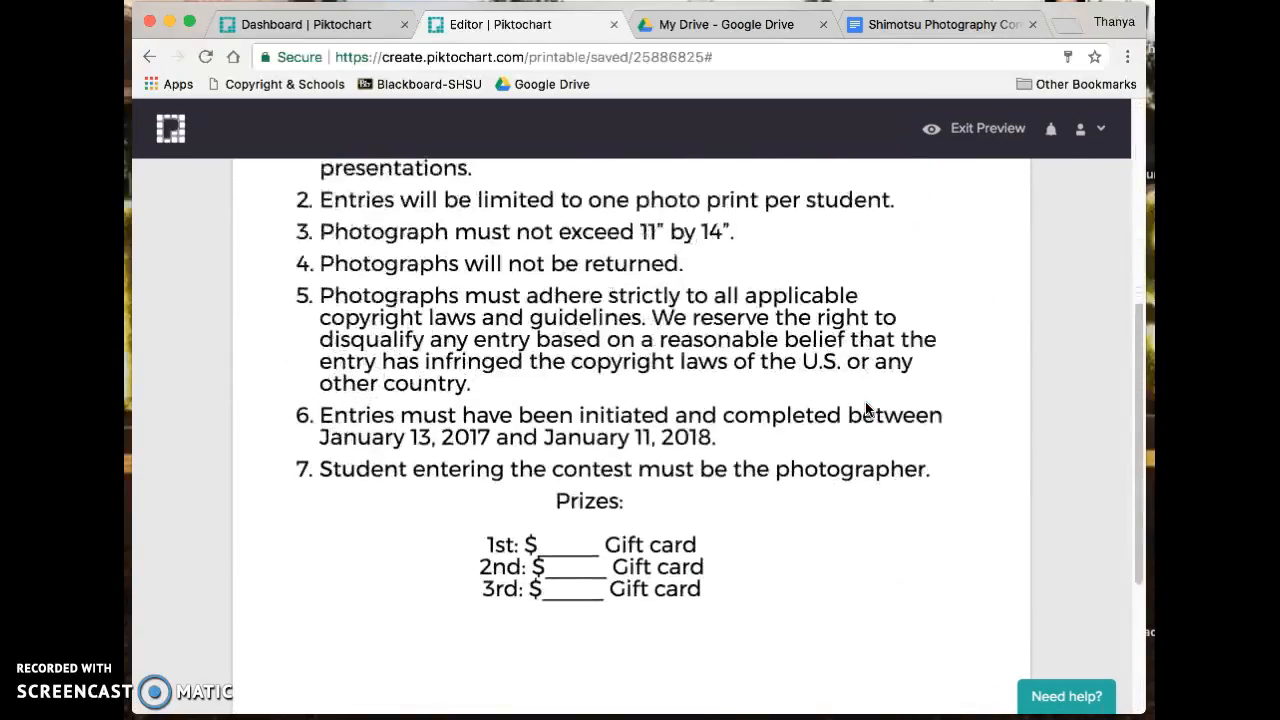
pyautogui.scroll(-3, 866, 405)
pyautogui.scroll(8, 866, 405)
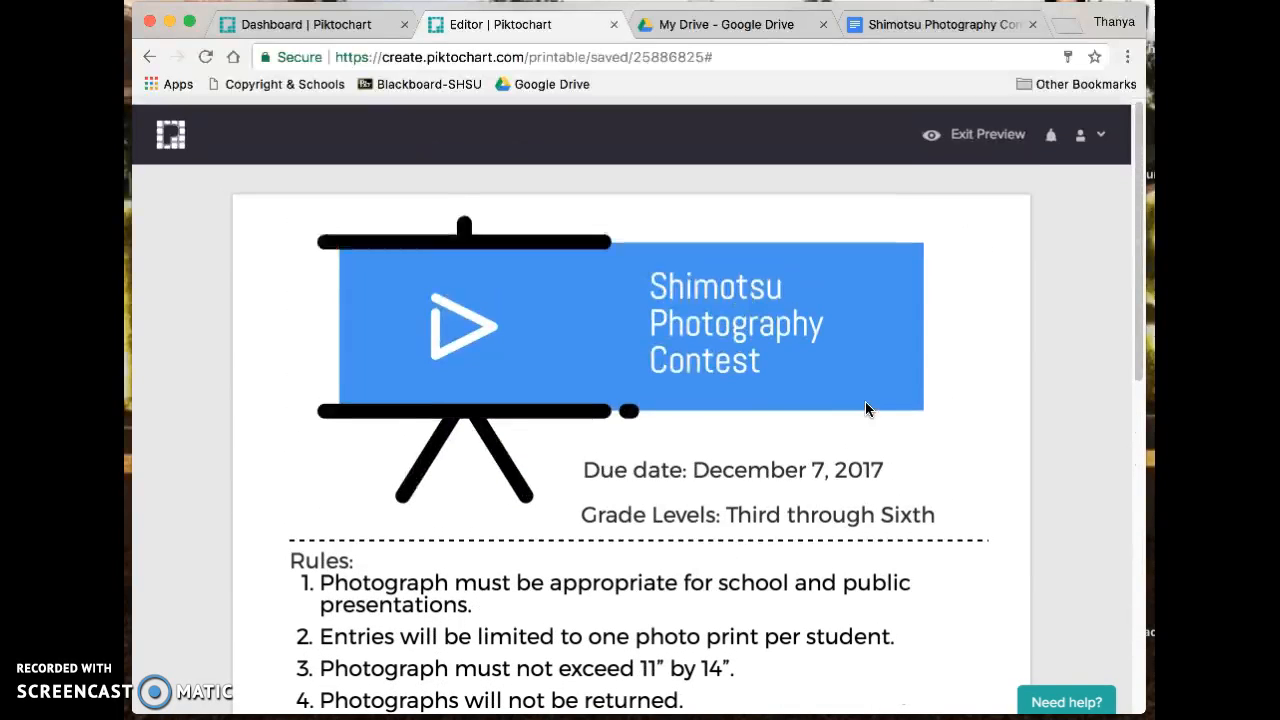
# - Exit preview back to the editor, click into the Due date text, then deselect everything
pyautogui.click(985, 135)
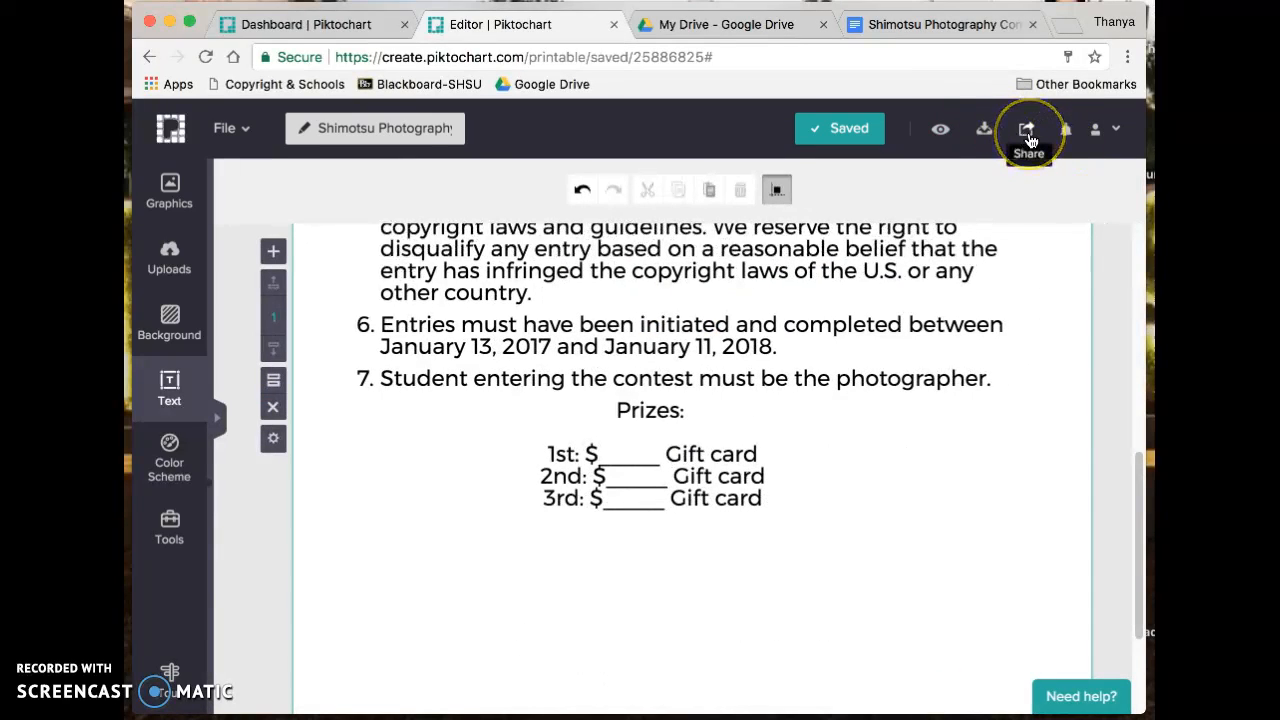
pyautogui.click(985, 135)
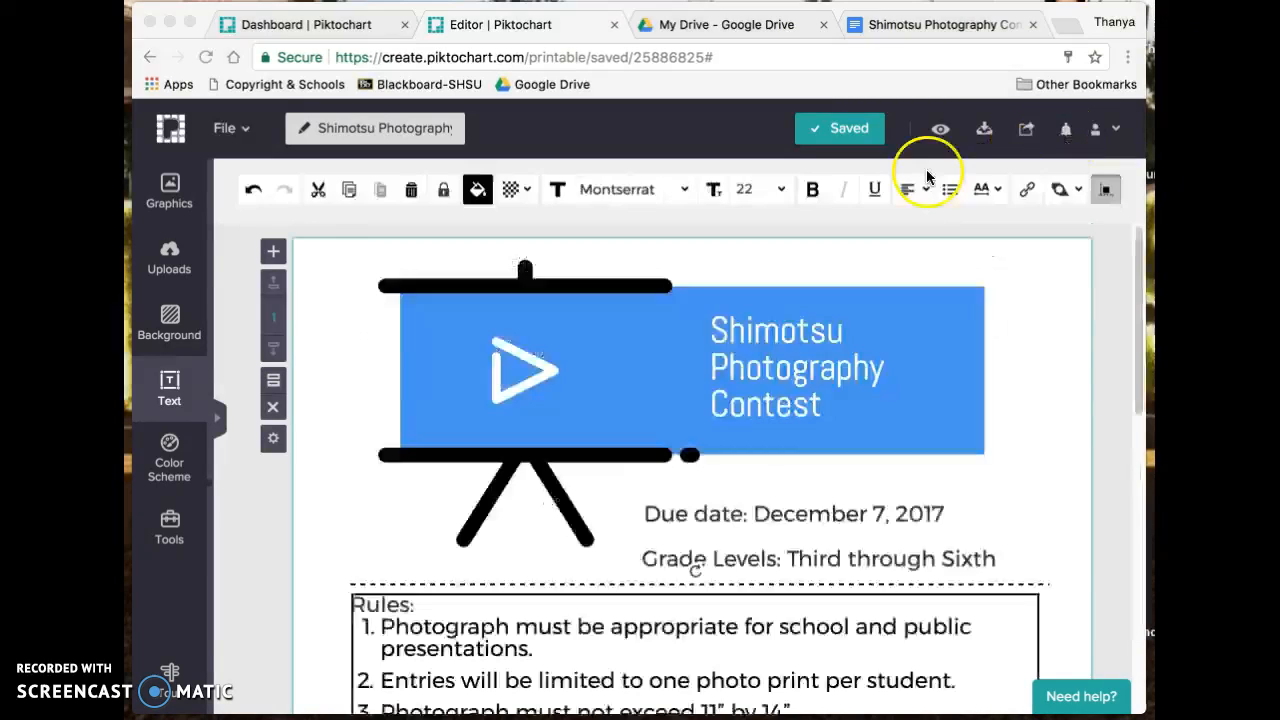
pyautogui.click(738, 510)
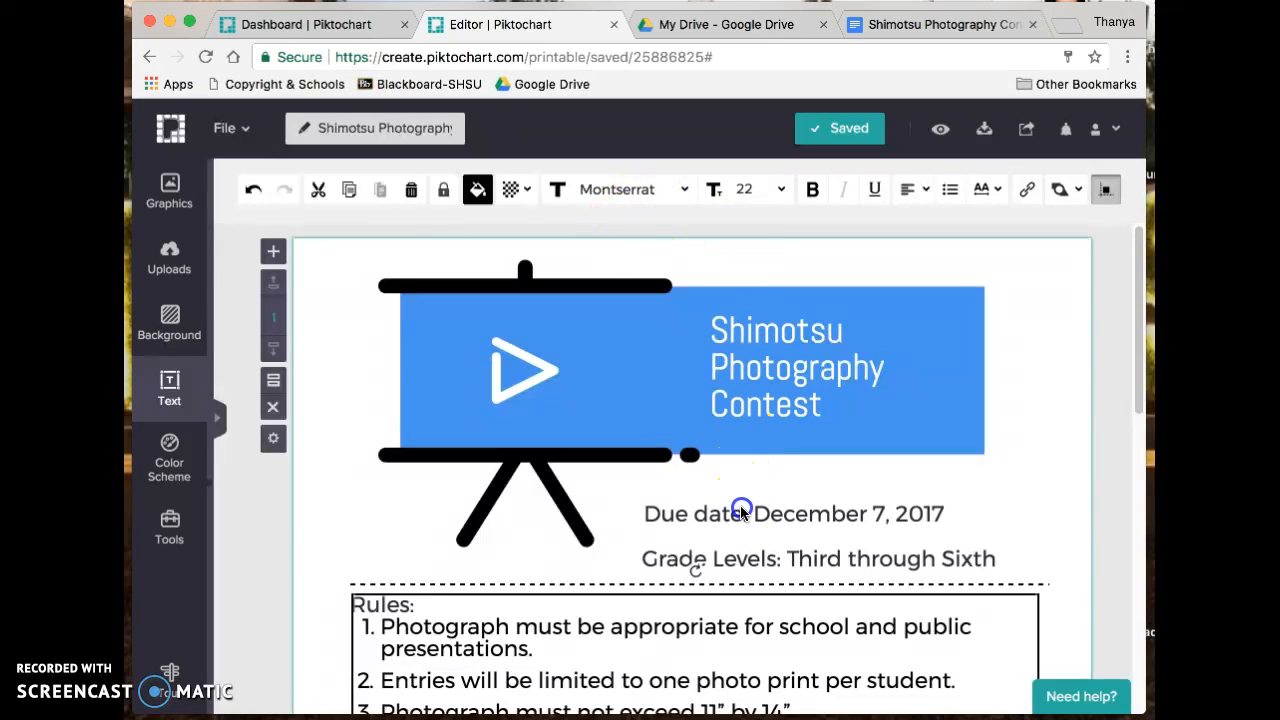
pyautogui.click(741, 514)
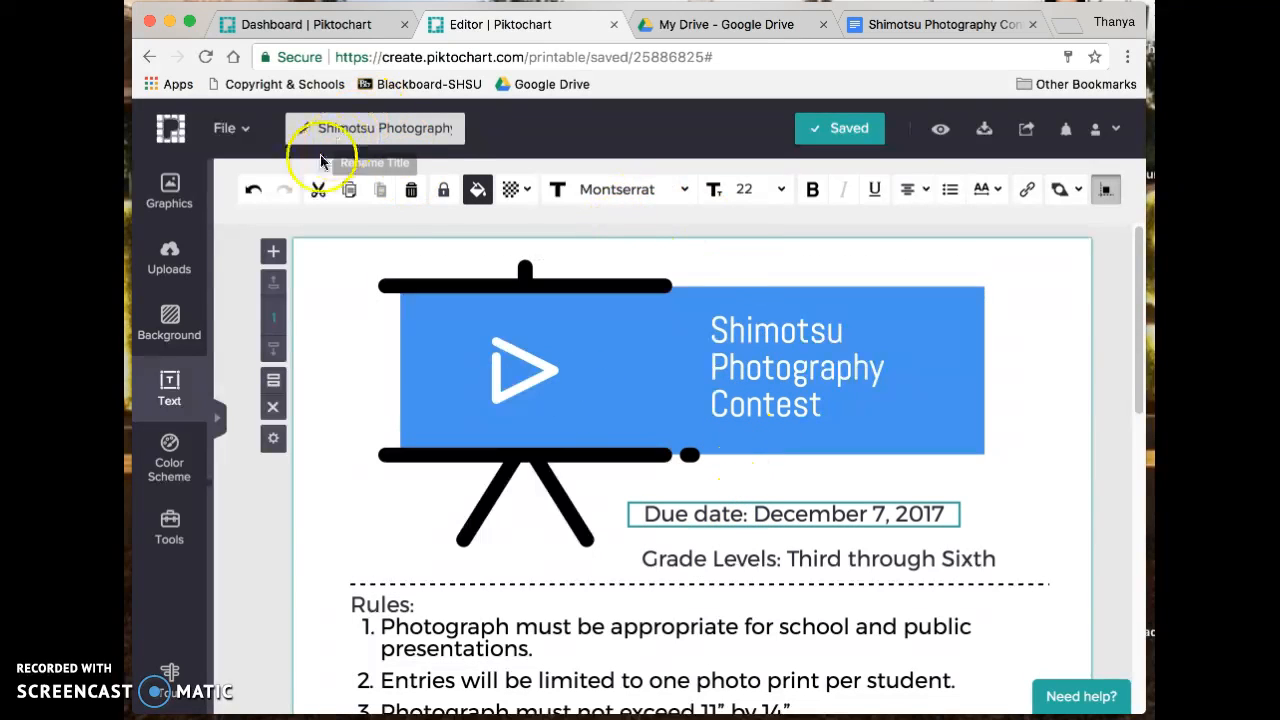
pyautogui.click(511, 189)
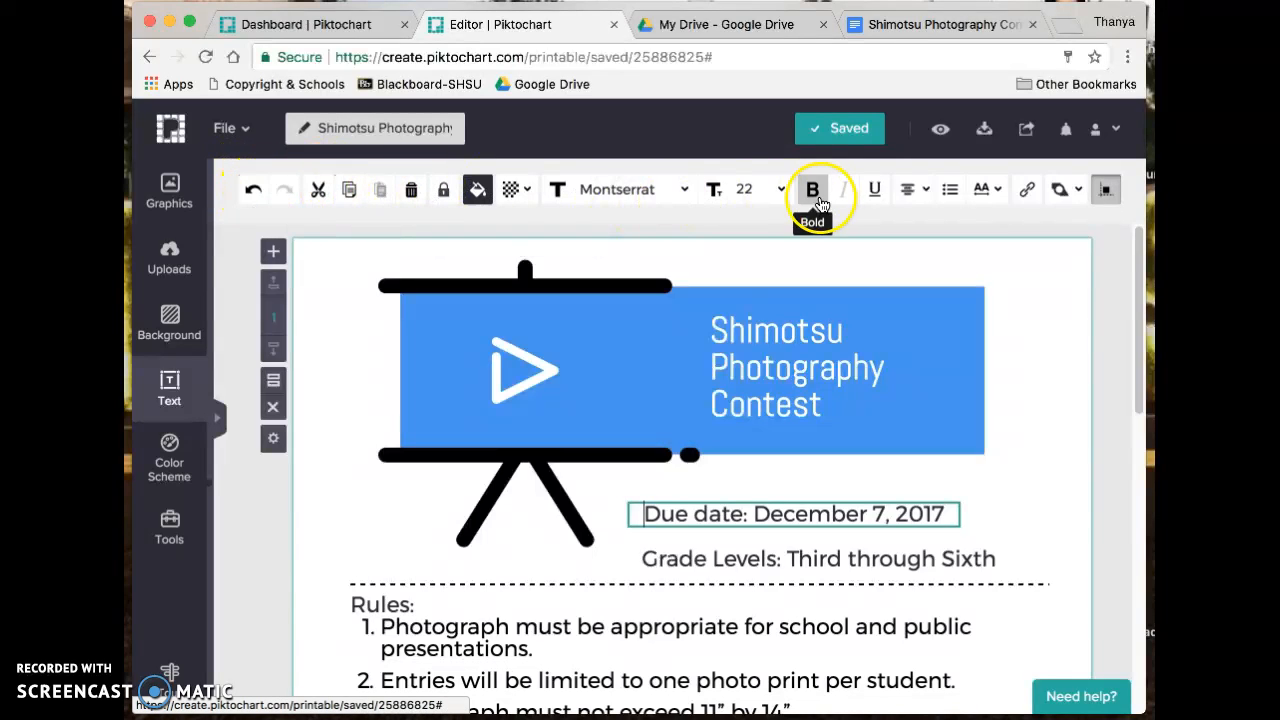
pyautogui.moveTo(908, 190)
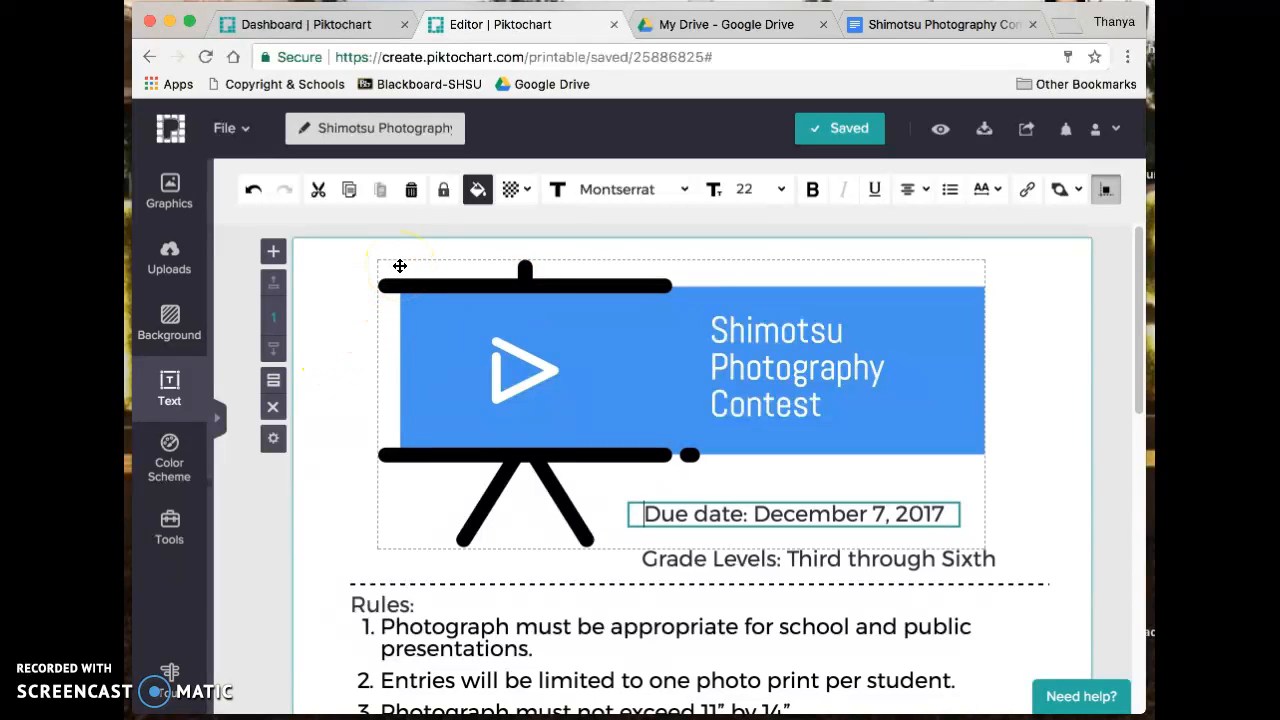
pyautogui.click(350, 348)
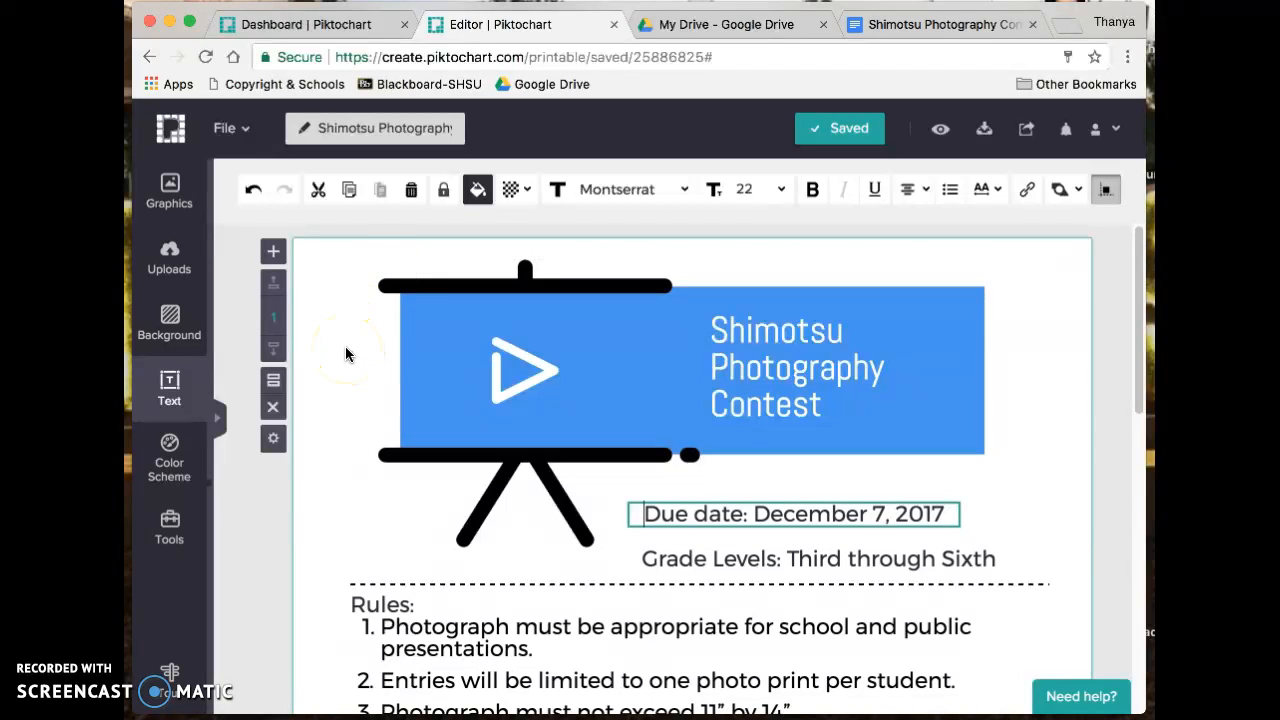